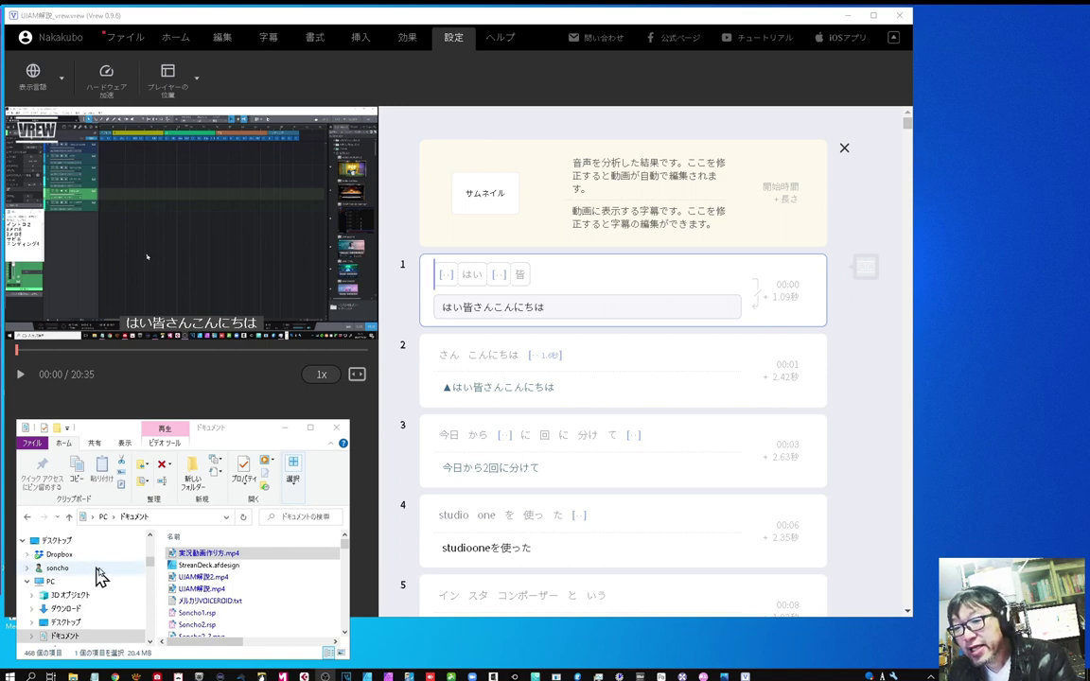
Load 実況動画作り方.mp4 into Vrew, converted and saved as 実況動画作り方_vrew.mp4, with Japanese as the speech recognition language.
left_click(189, 554)
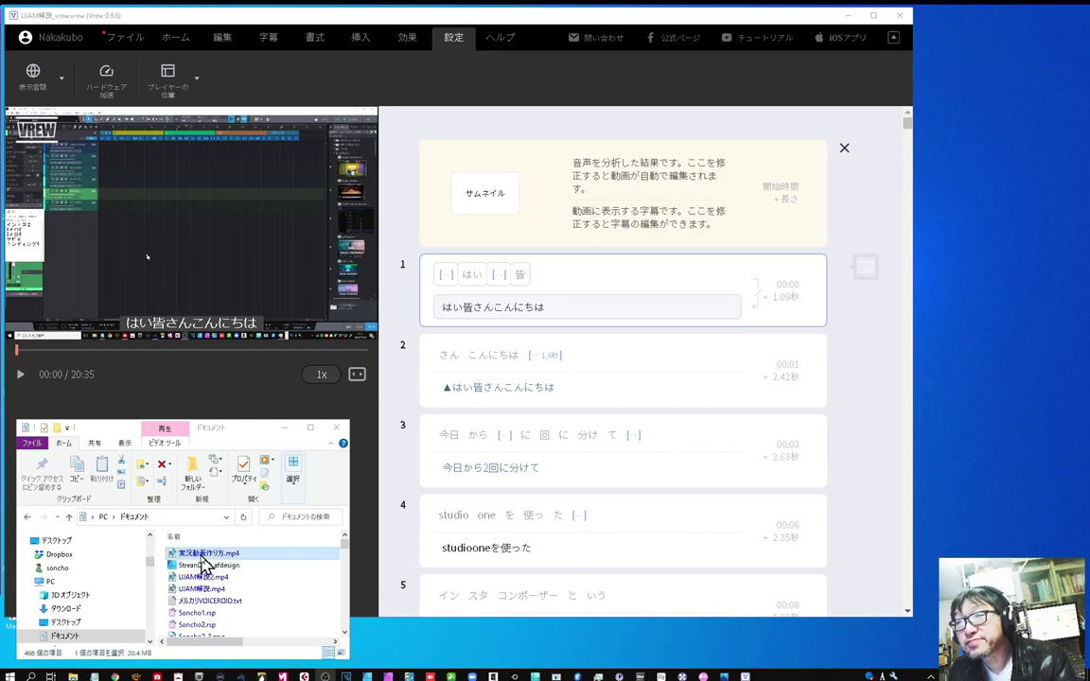
left_click_drag(201, 557, 608, 304)
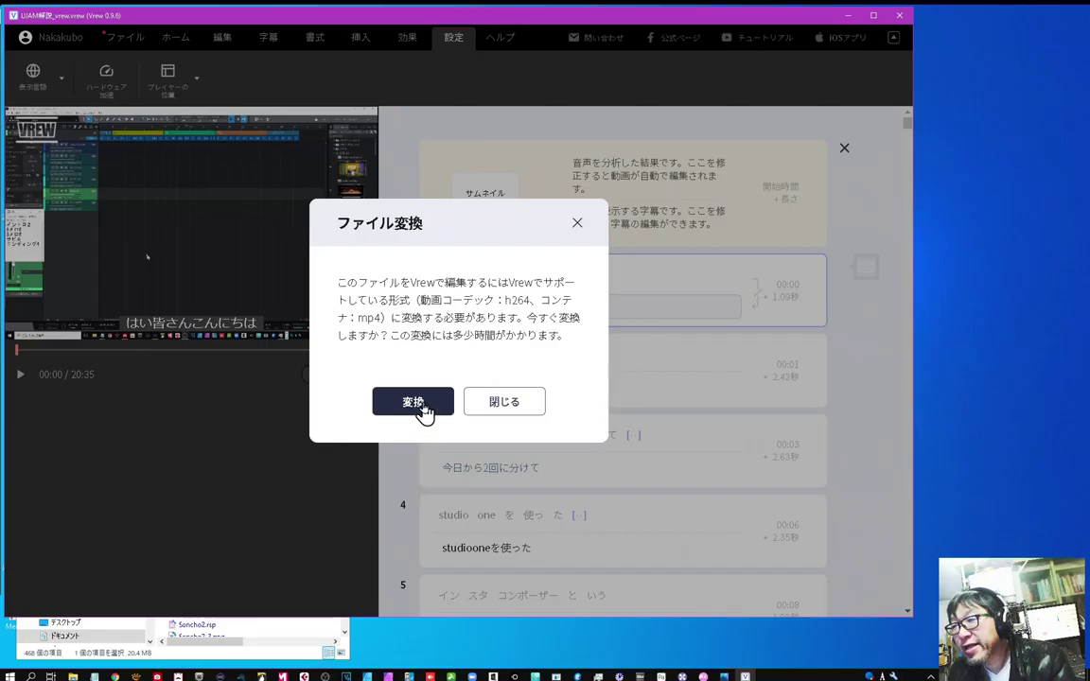
left_click(421, 402)
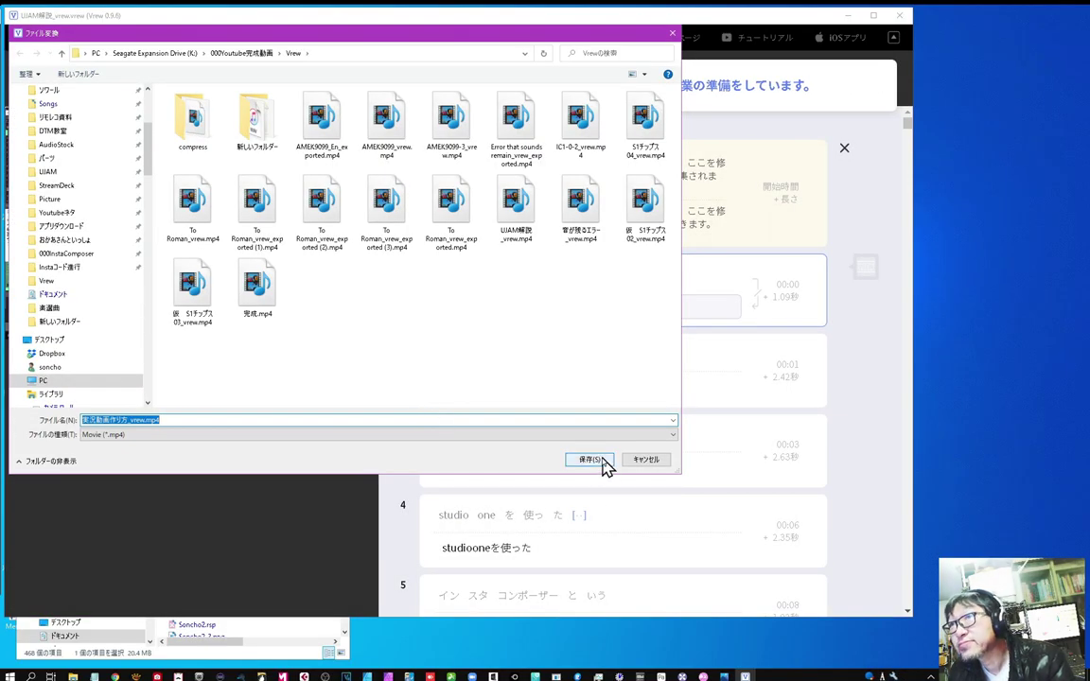
left_click(598, 460)
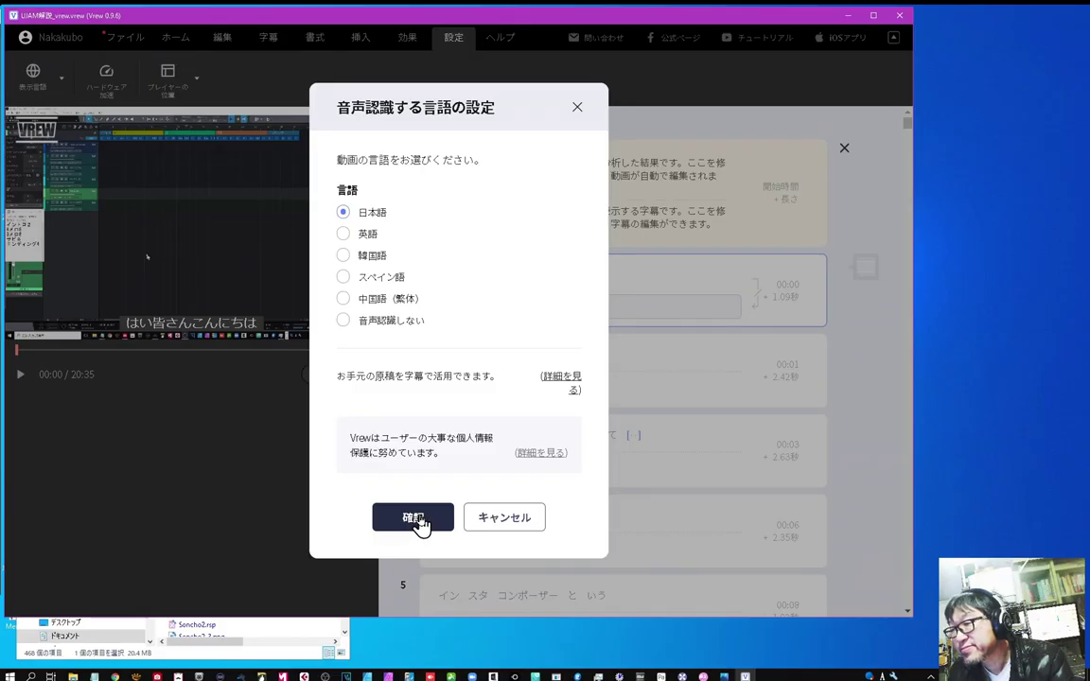
left_click(415, 519)
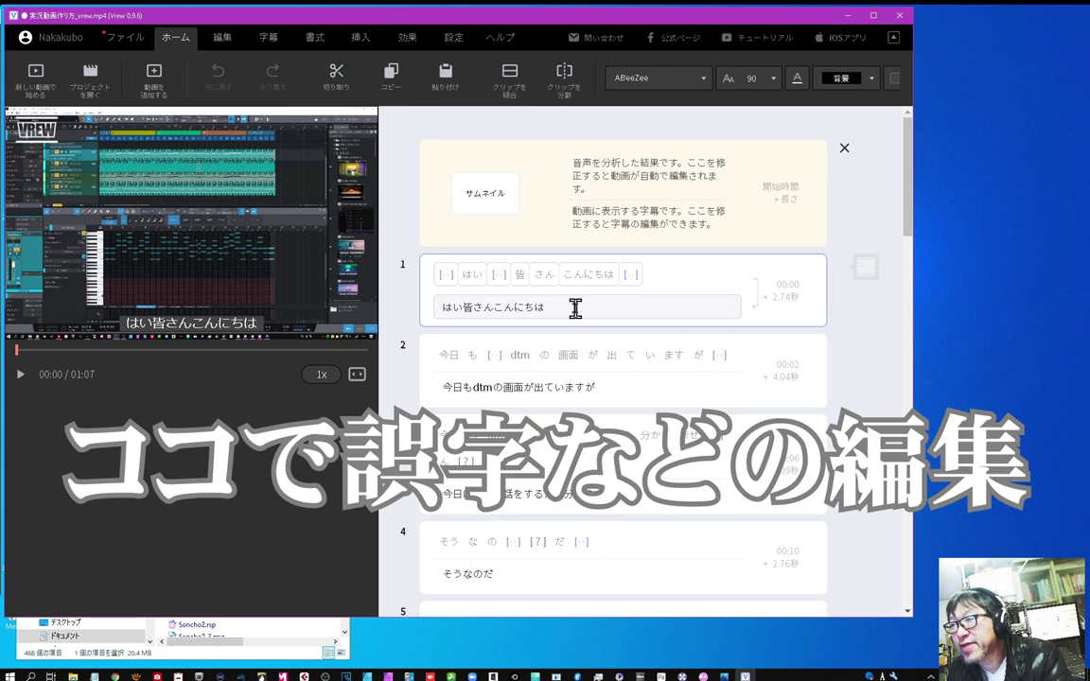
Check the recognised captions against the video and correct clip 3's subtitle to 今日はdtmの話をするのではありません.
scroll(476, 278, "down", 1)
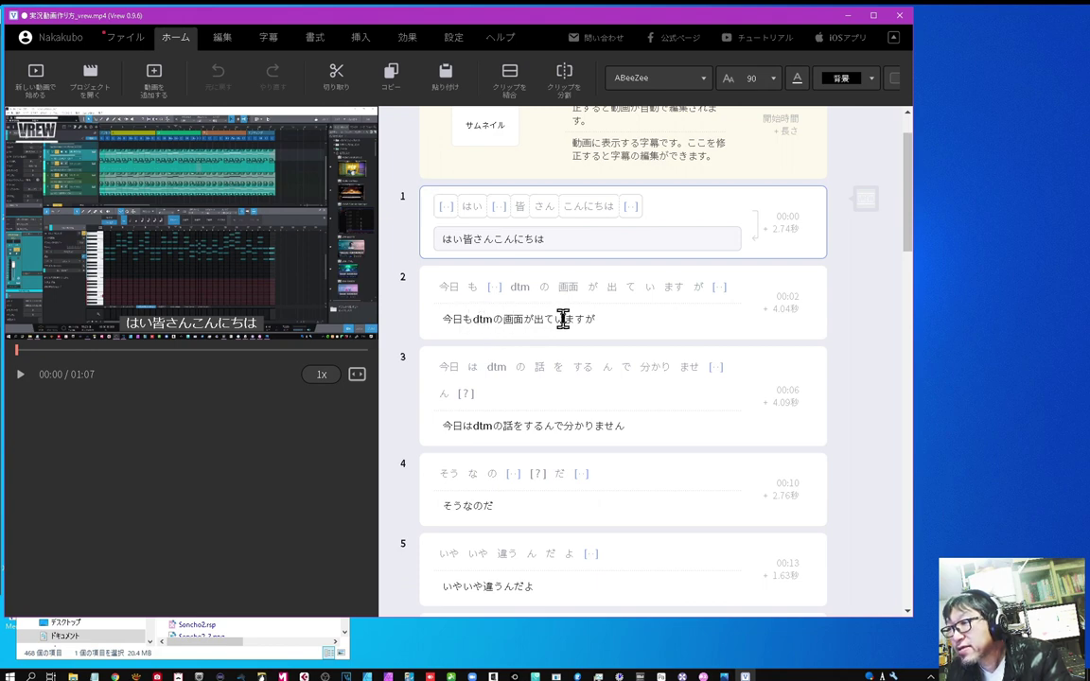
scroll(498, 358, "down", 1)
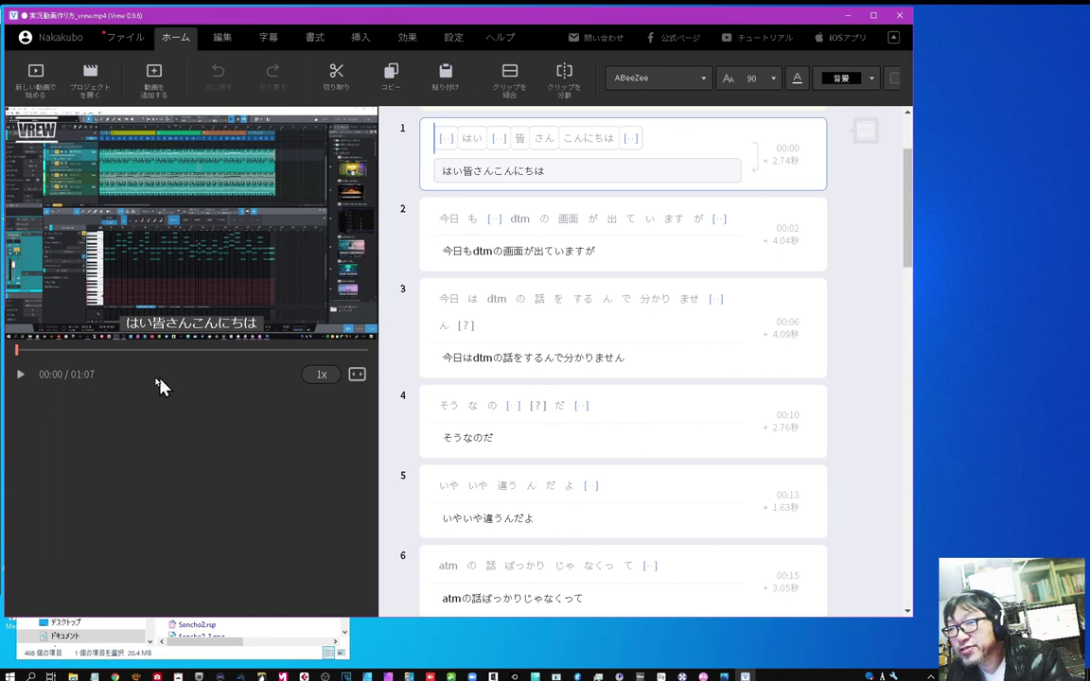
left_click(429, 326)
left_click(20, 374)
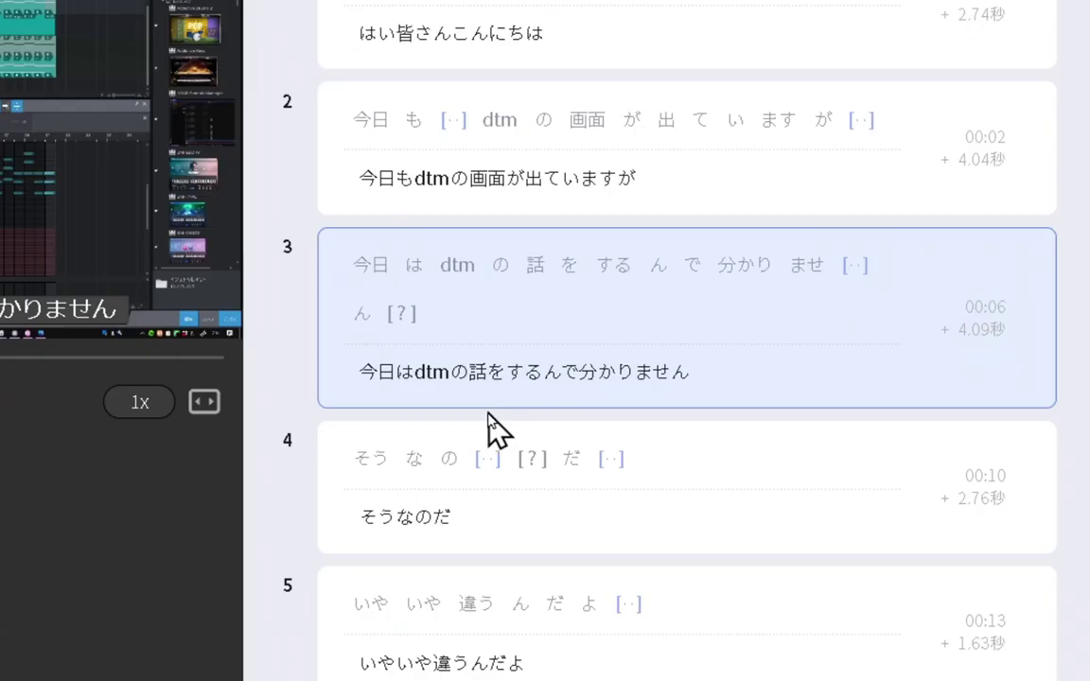
left_click(591, 396)
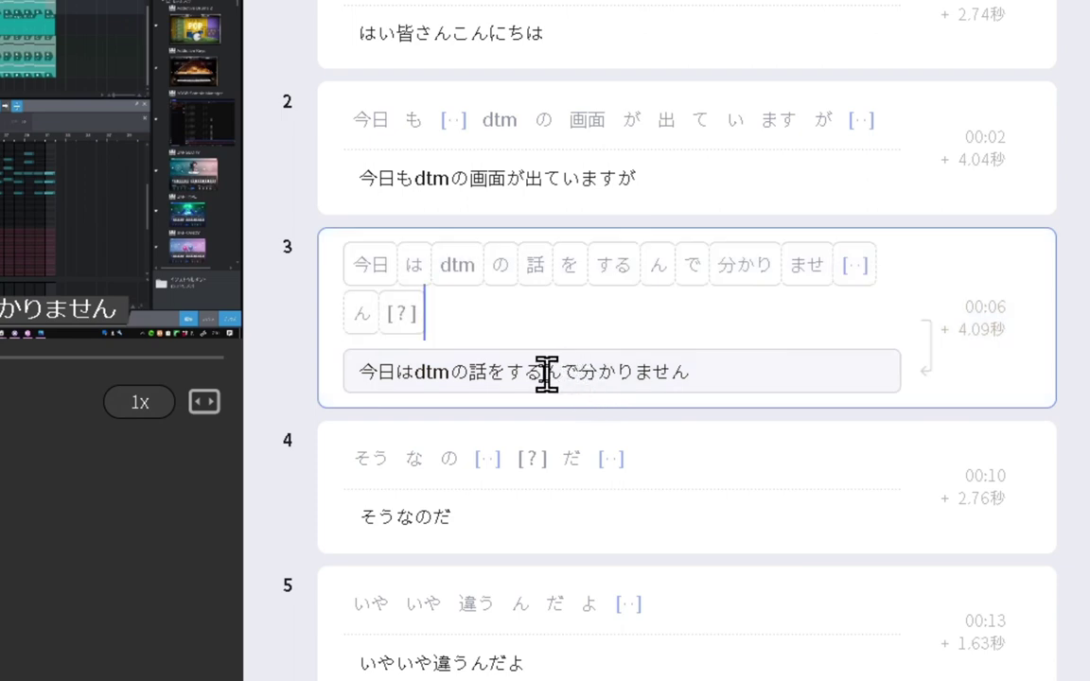
left_click_drag(542, 374, 720, 370)
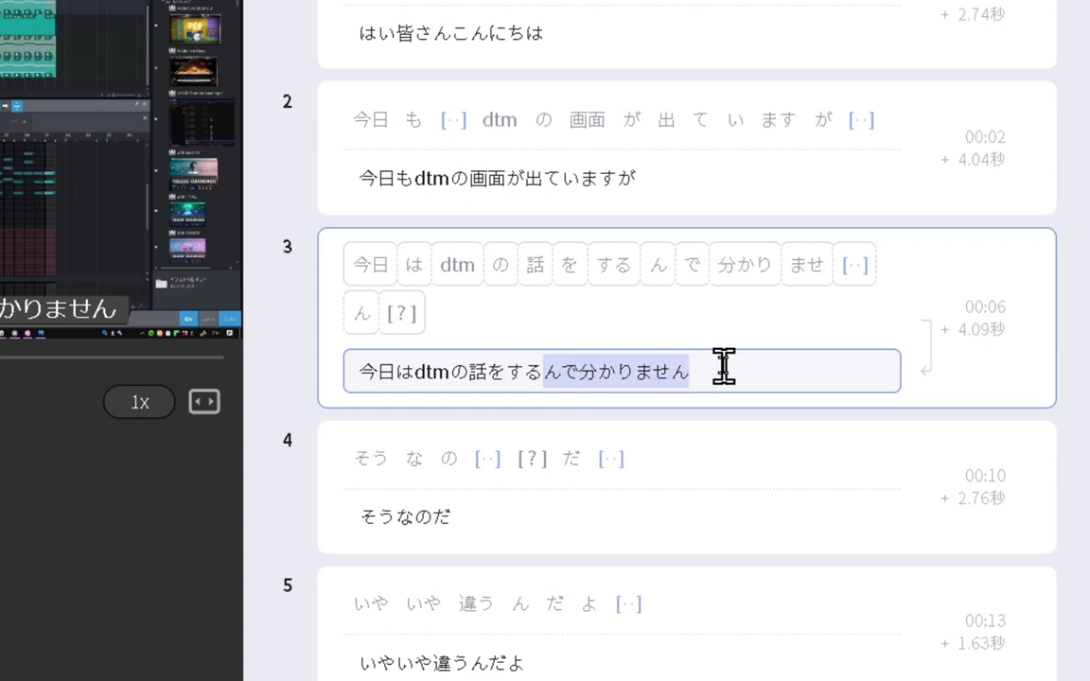
key("BackSpace")
type("a")
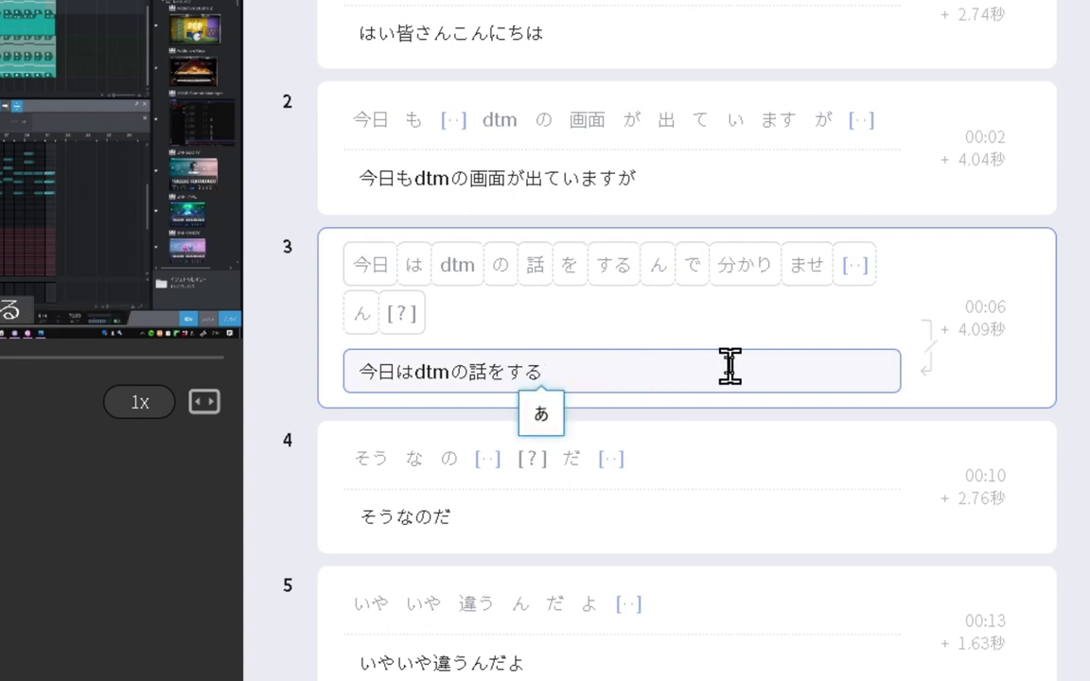
type("nodeha")
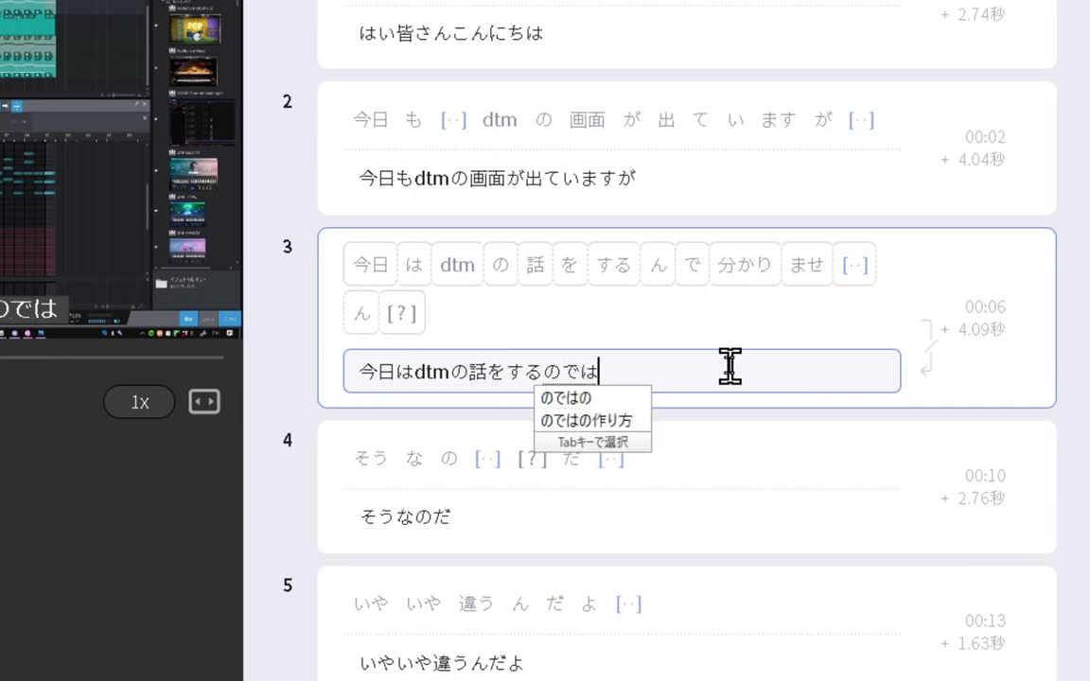
type("arimas")
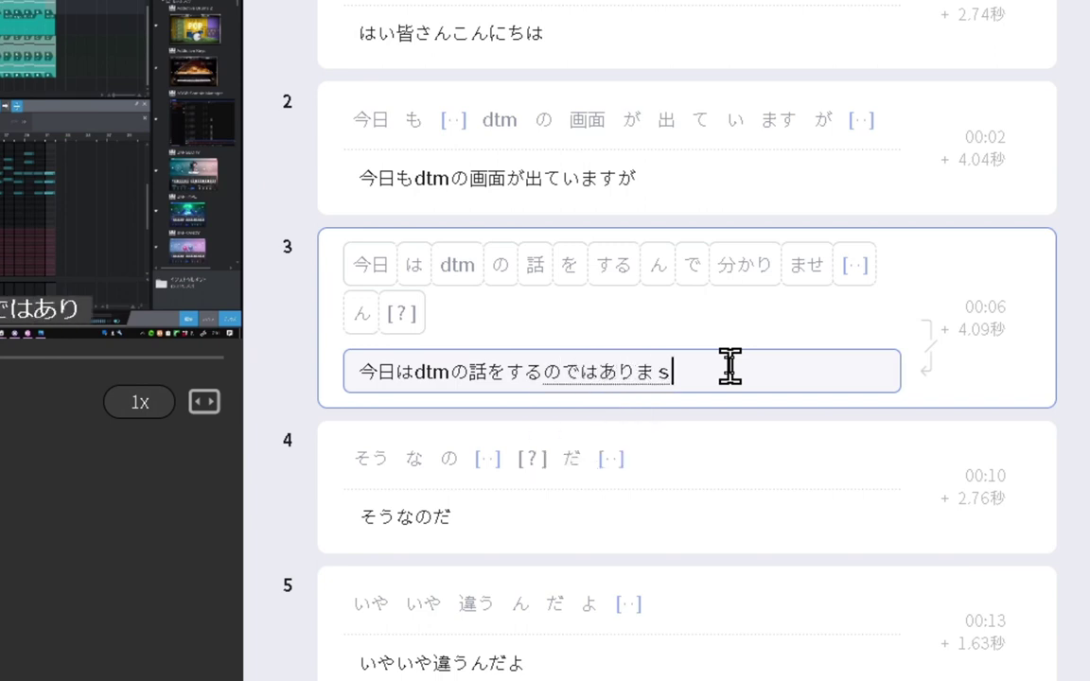
type("enn")
key("Return")
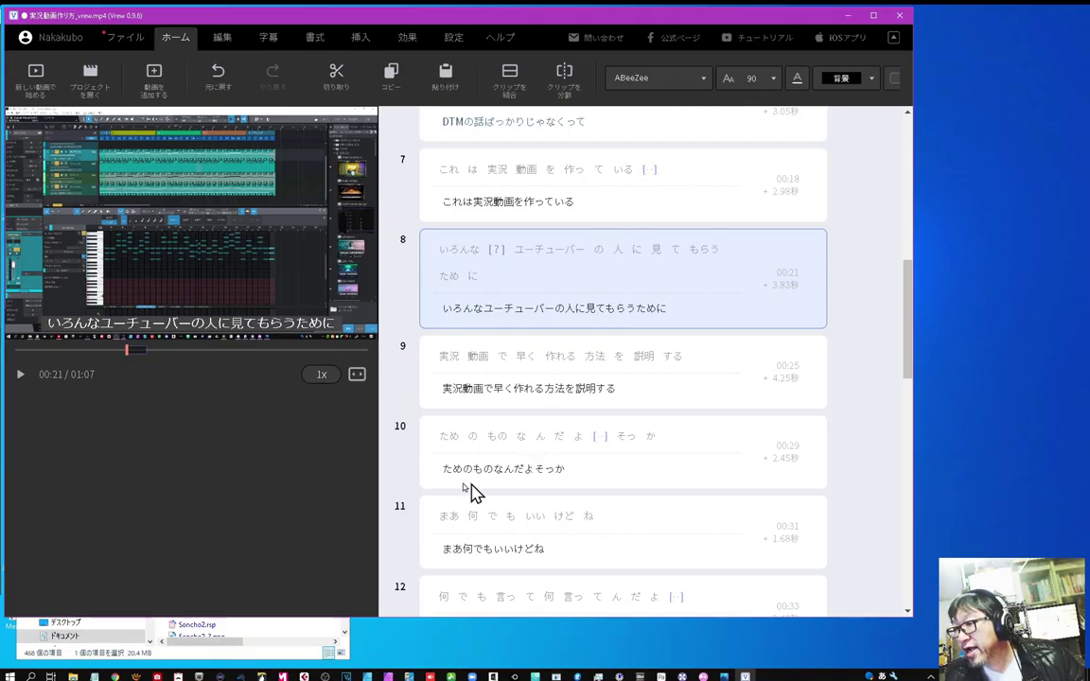
Move the text ためのものなんだよ from the start of clip 10's subtitle to the end of clip 9's subtitle.
left_click_drag(536, 468, 426, 478)
key("ctrl+c")
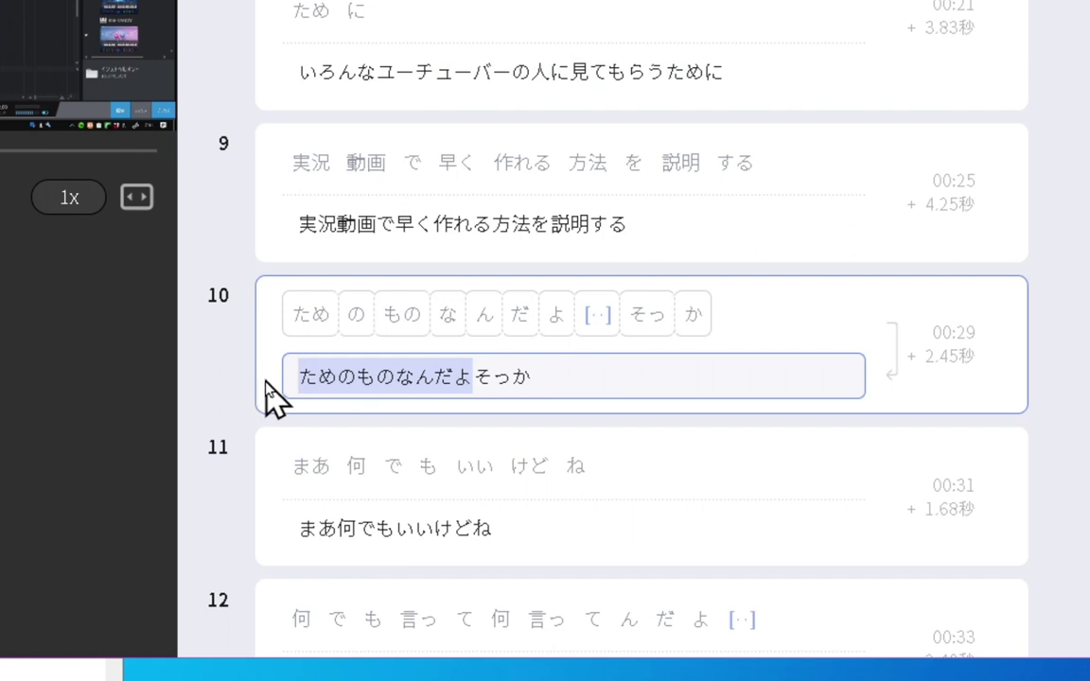
key("BackSpace")
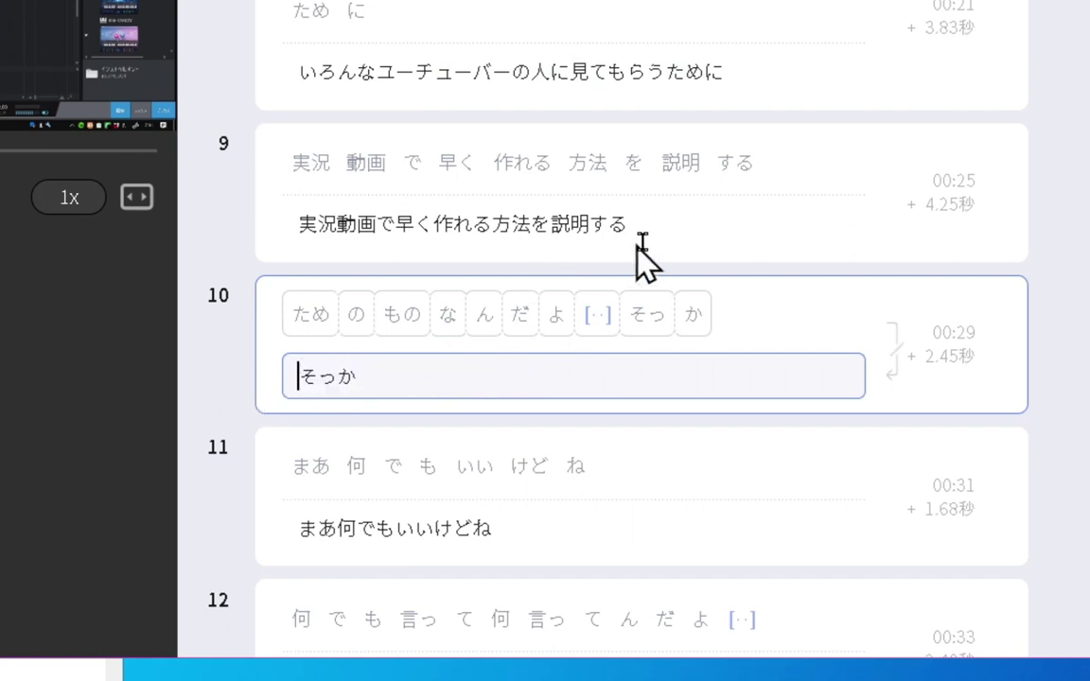
left_click(653, 225)
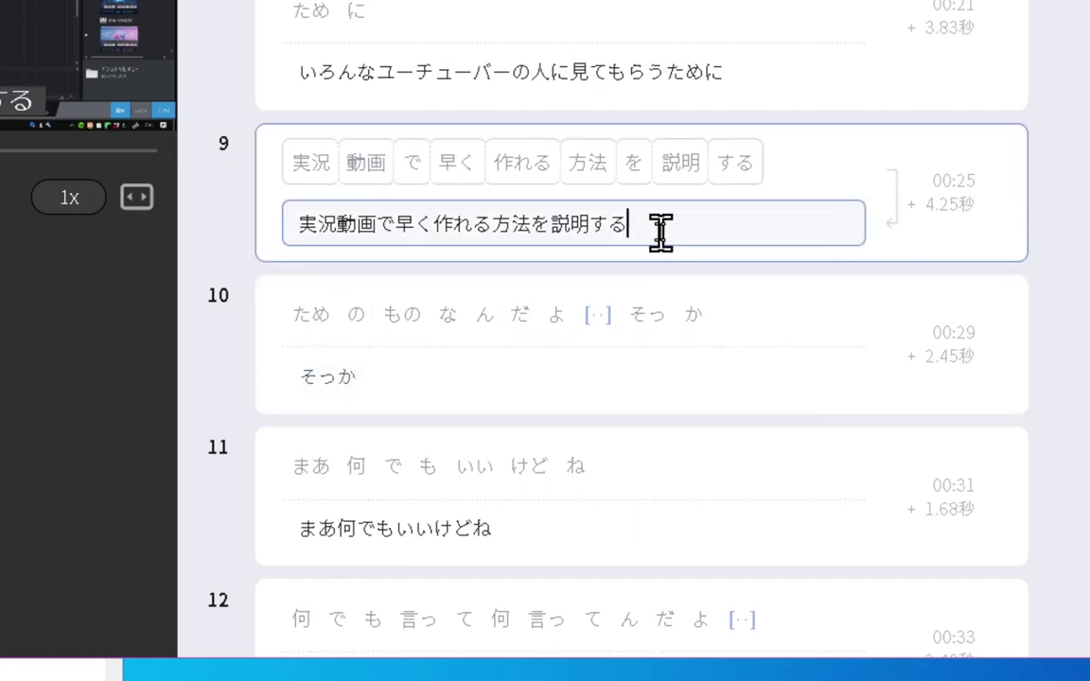
key("ctrl+v")
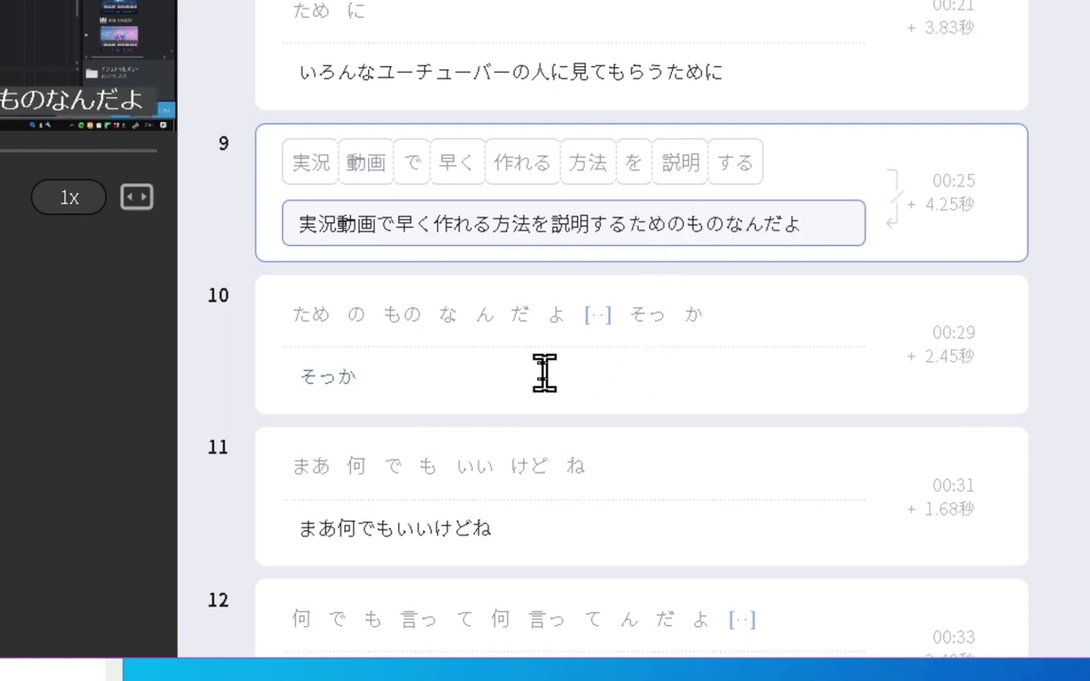
Extend clip 10's subtitle with a long vowel mark so it reads そっかー.
left_click(414, 384)
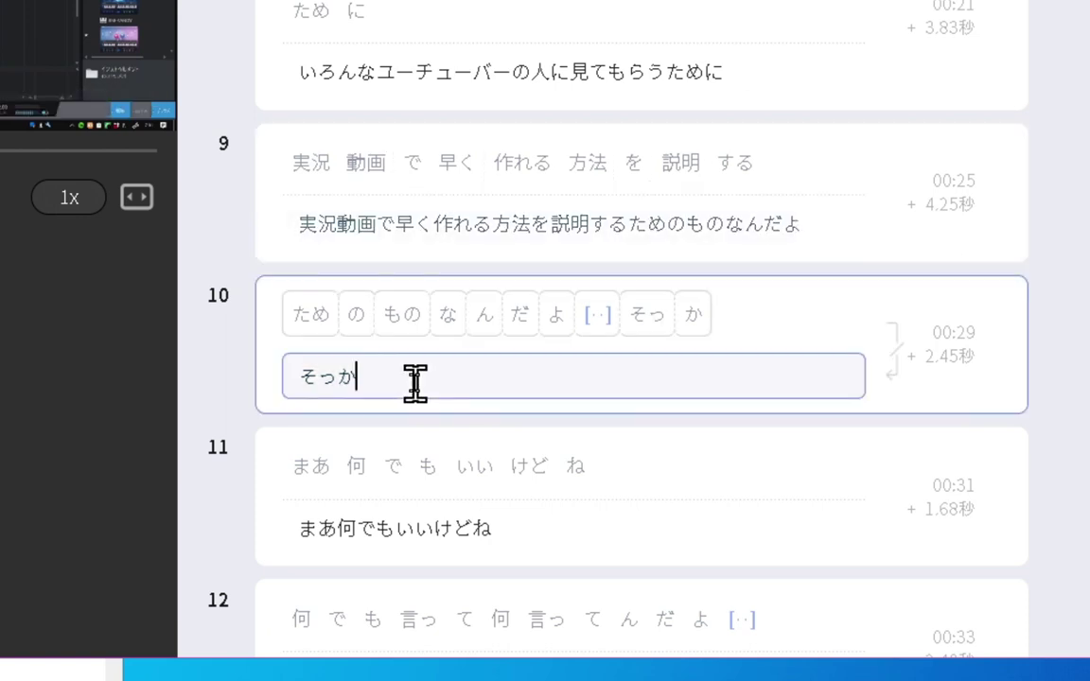
type("ー")
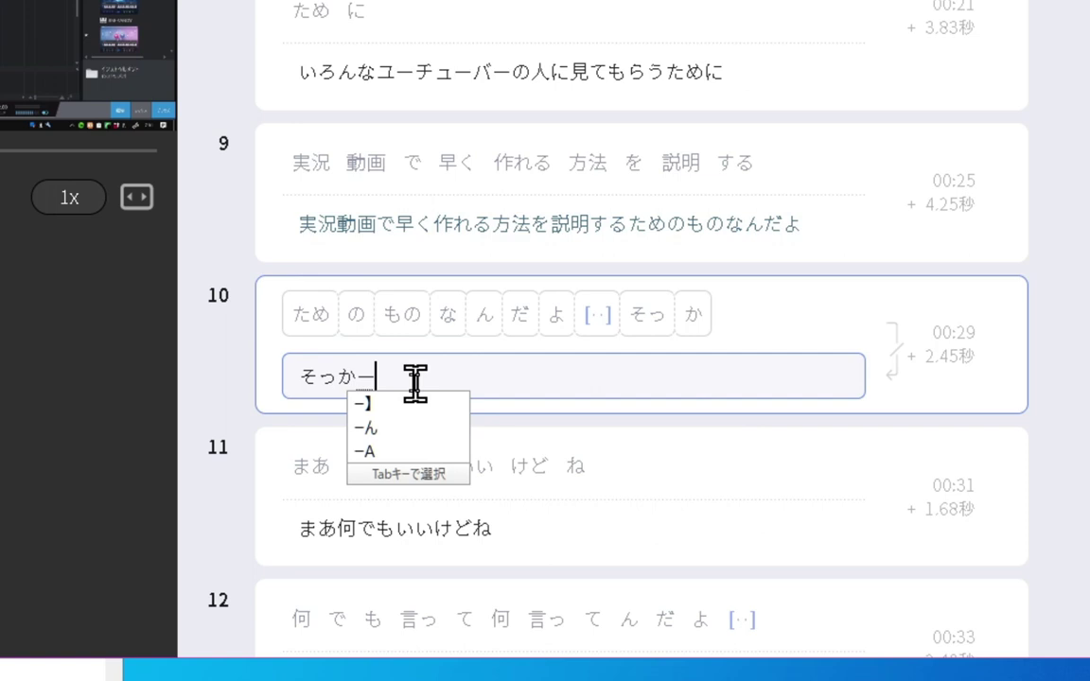
key("Return")
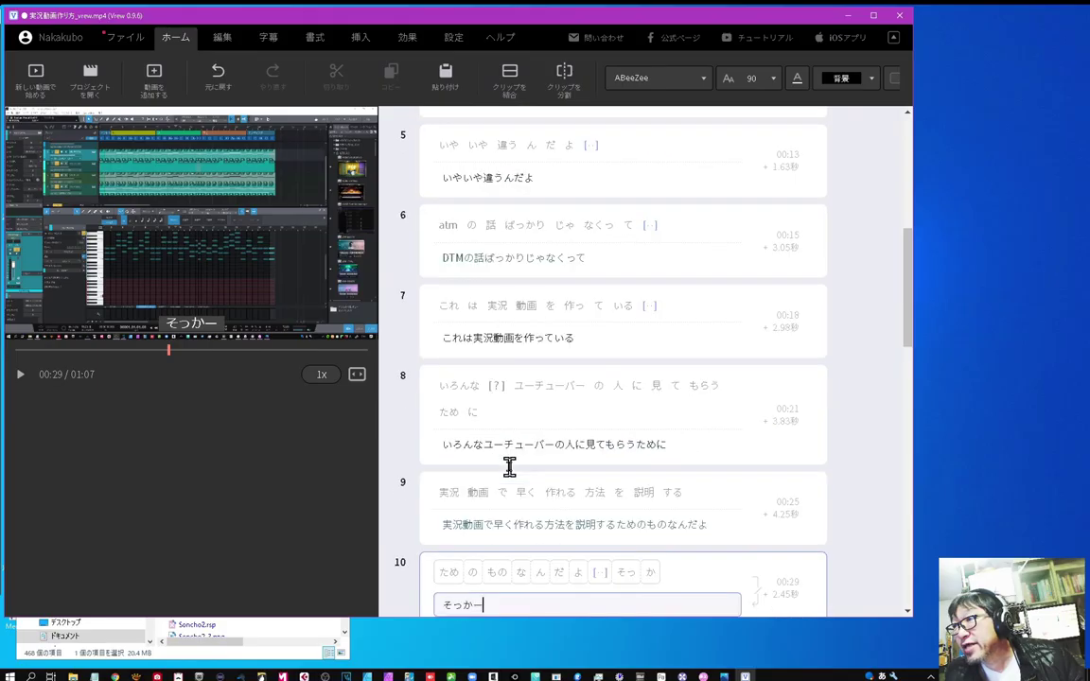
Insert a ▲ marker at the start of the subtitles of clips 4, 10 and 11.
scroll(511, 473, "up", 3)
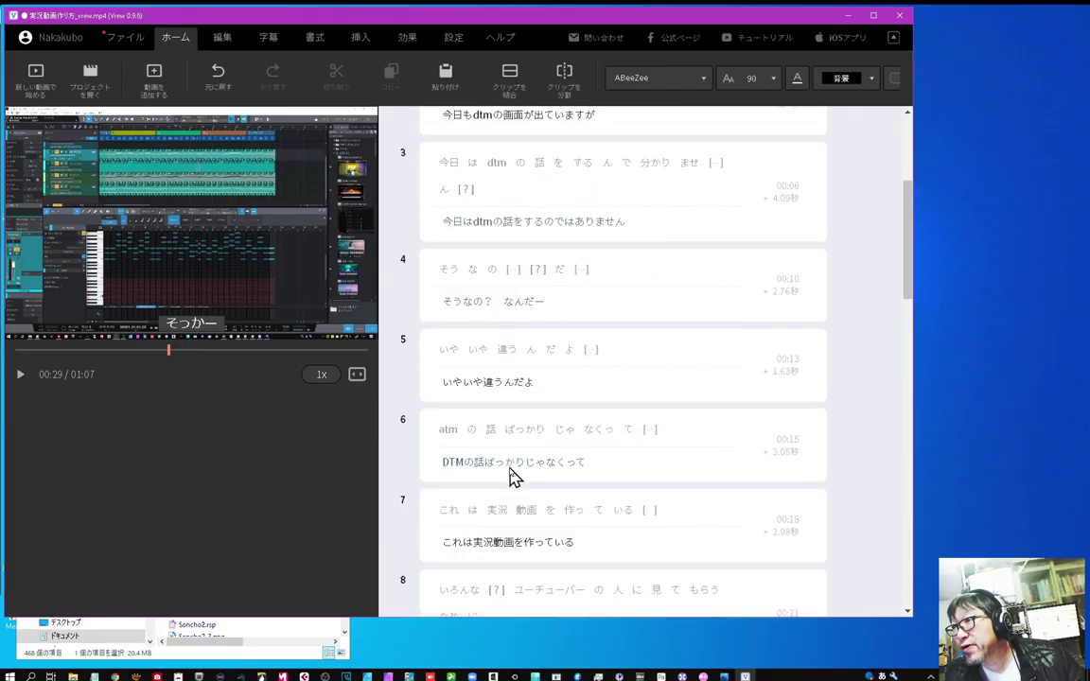
left_click(444, 302)
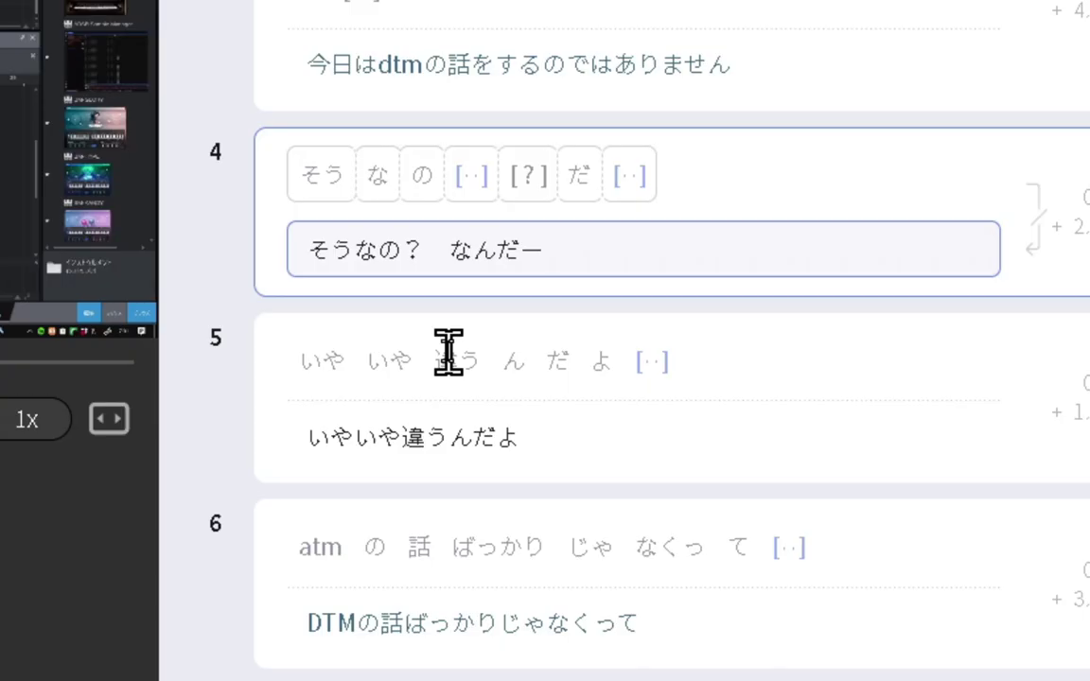
type("▲")
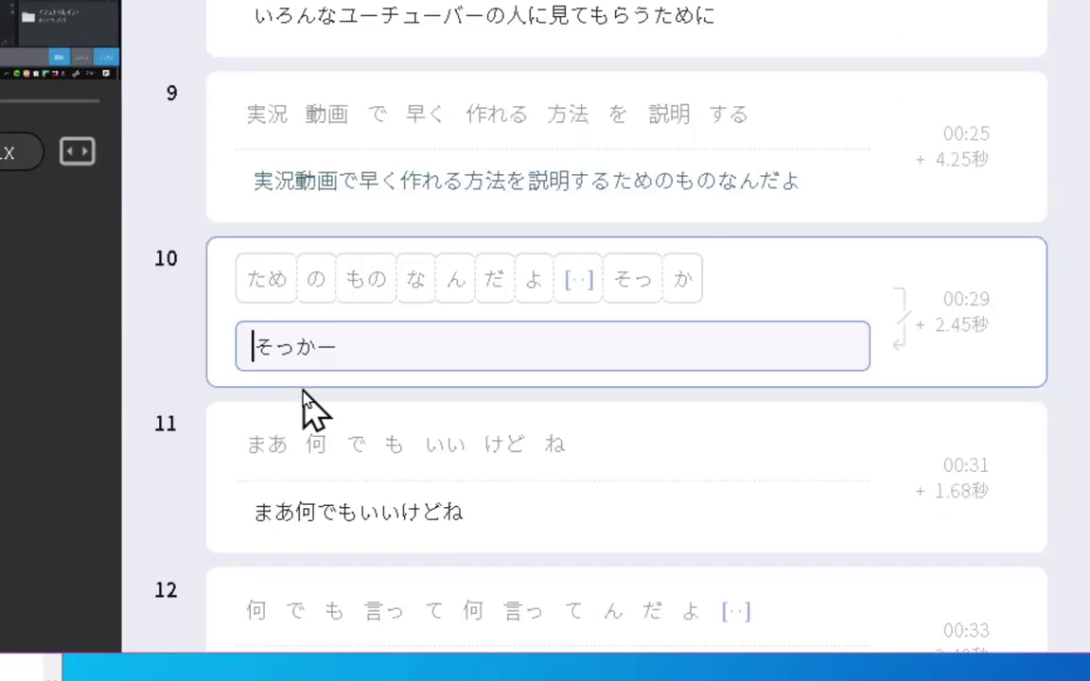
type("▲")
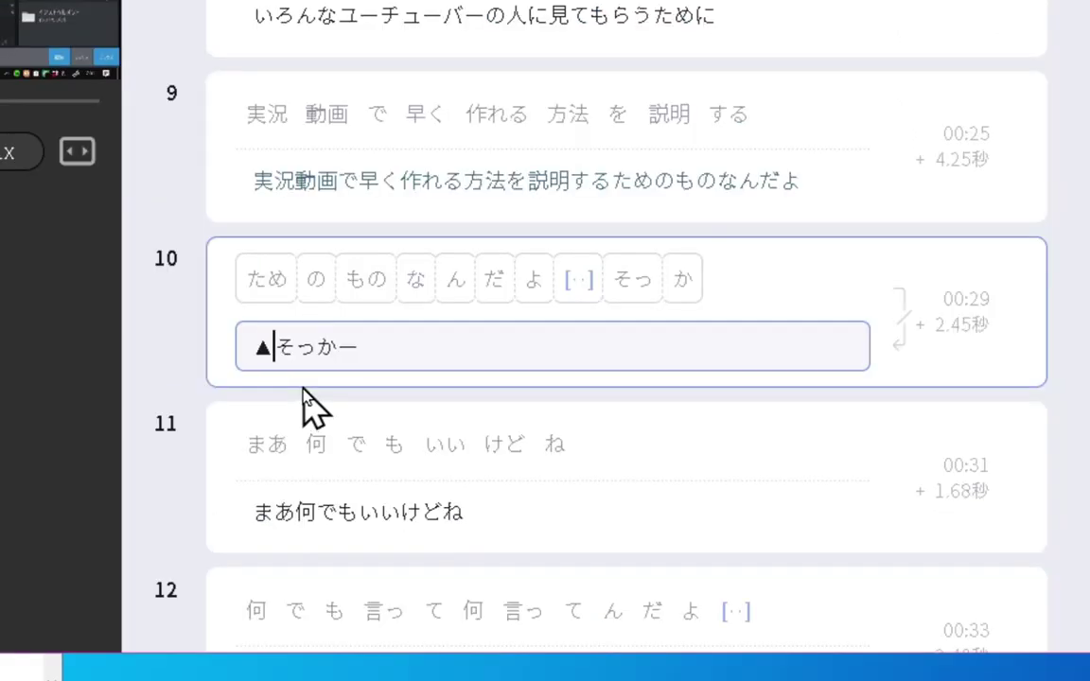
left_click(312, 407)
type("▲")
Correct clip 12's subtitle to 何でもいいって、なに言ってんだよ.
left_click(233, 254)
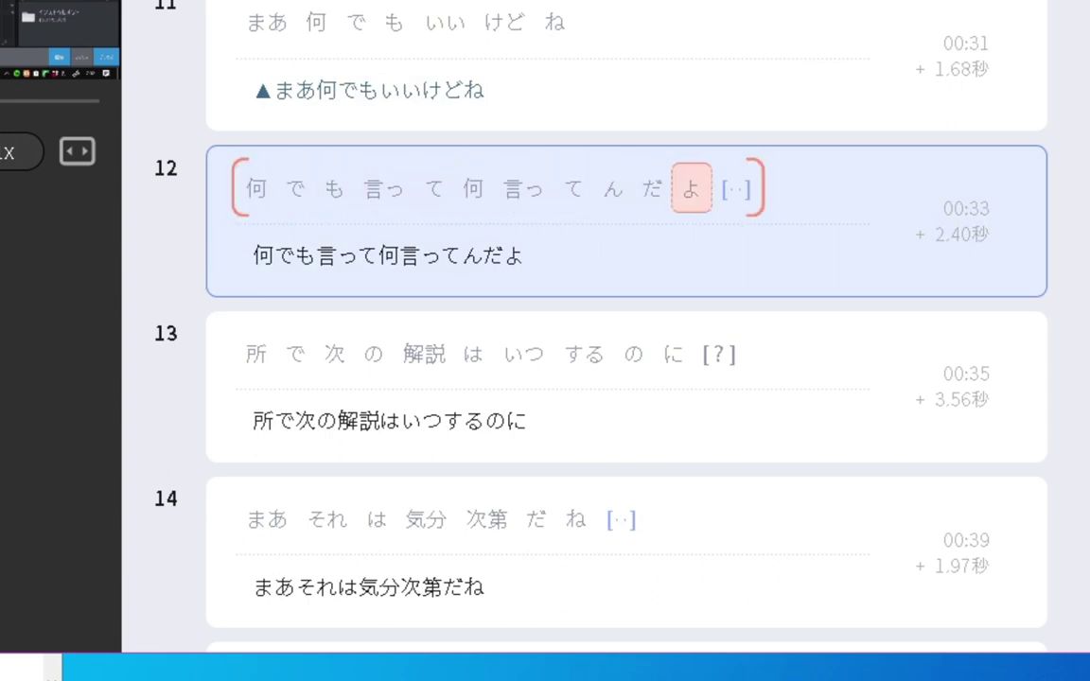
left_click(378, 254)
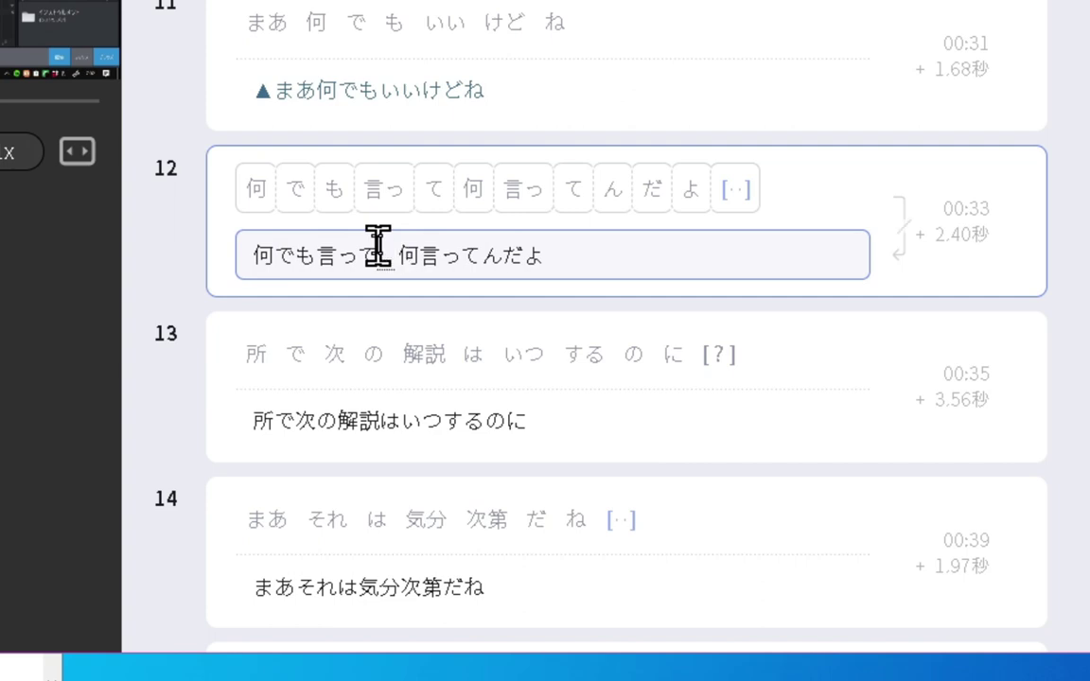
key("BackSpace")
type("、")
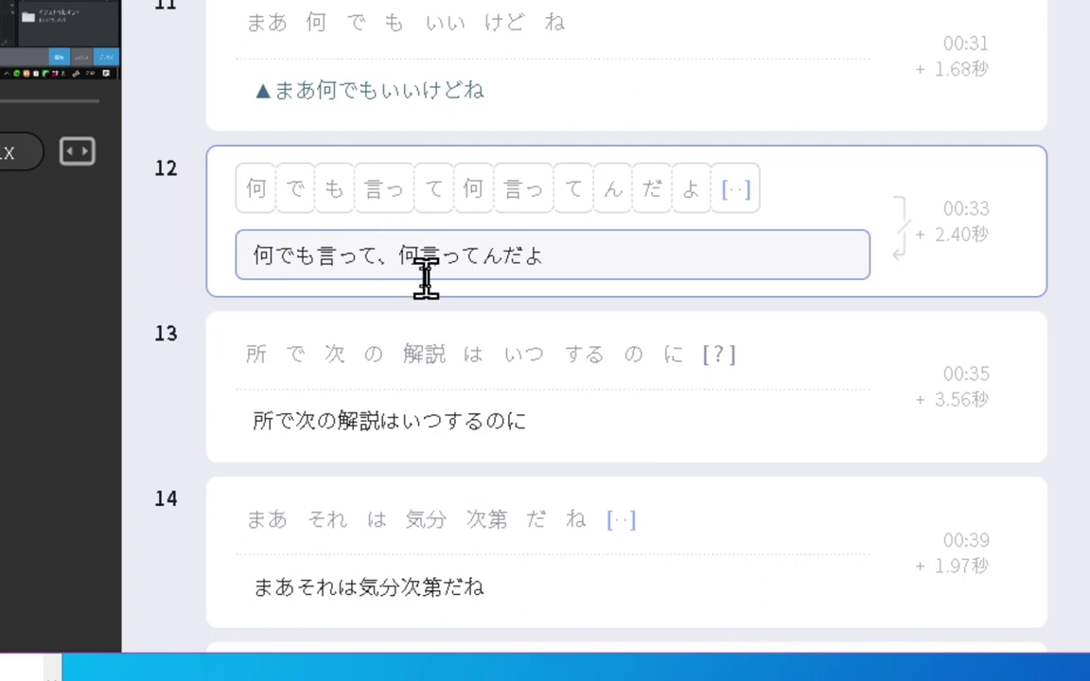
left_click_drag(427, 258, 397, 257)
type("なに")
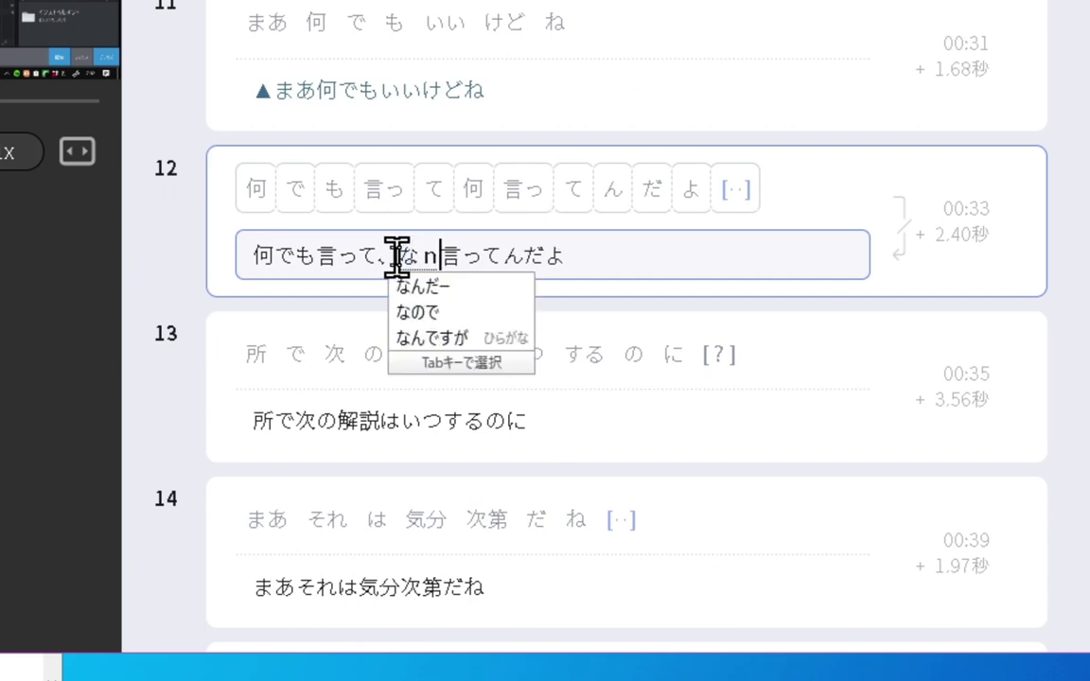
key("Return")
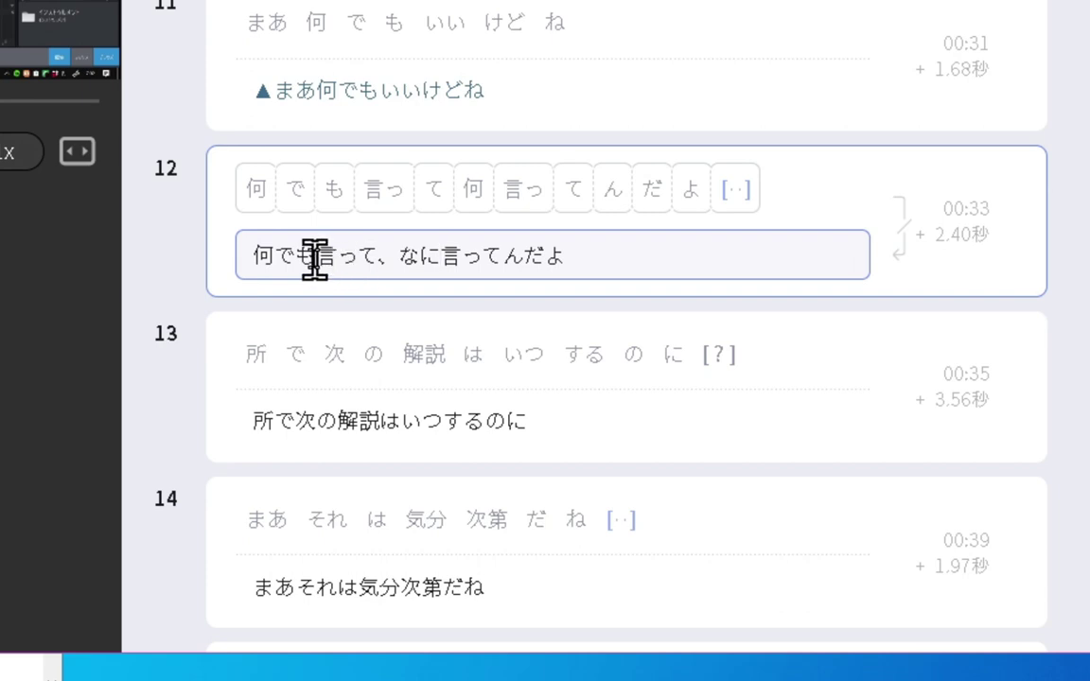
left_click_drag(315, 258, 378, 274)
type("いいって")
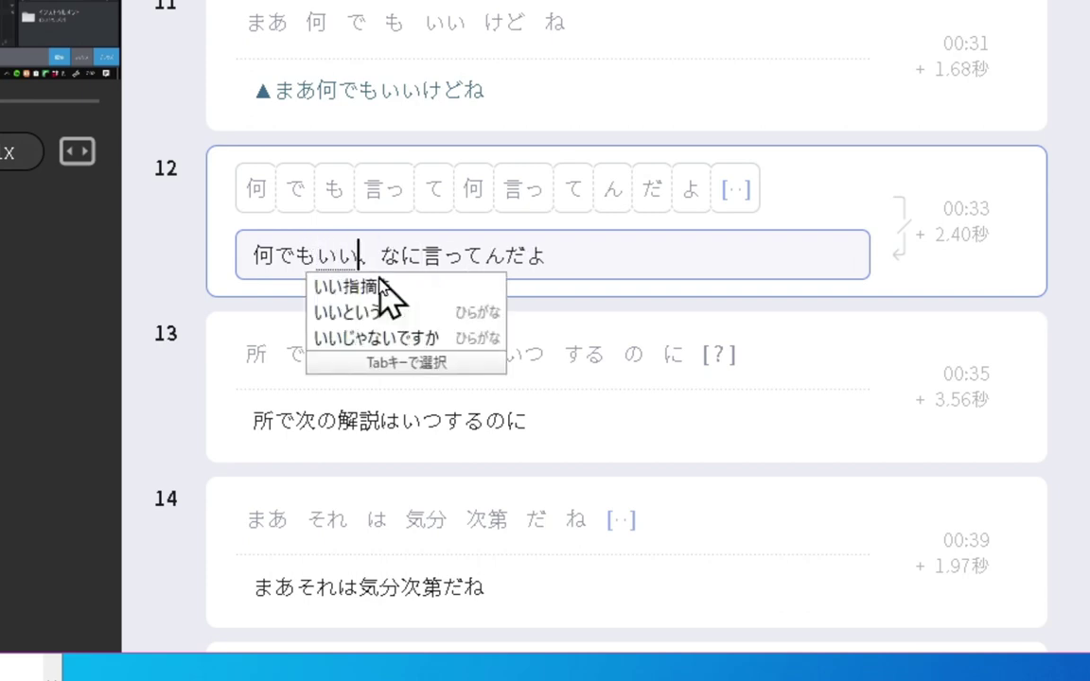
key("Return")
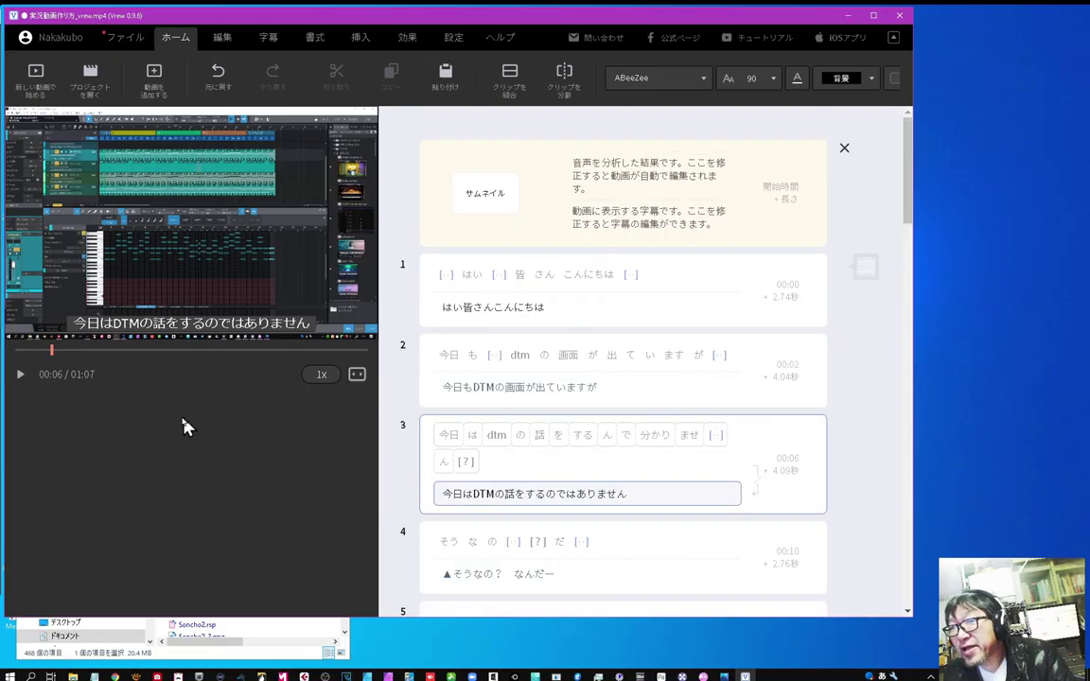
Preview the subtitled video and export all clips as the text file 実況動画作り方_vrew.txt, with the line break between clips set to 改行1回.
left_click(20, 376)
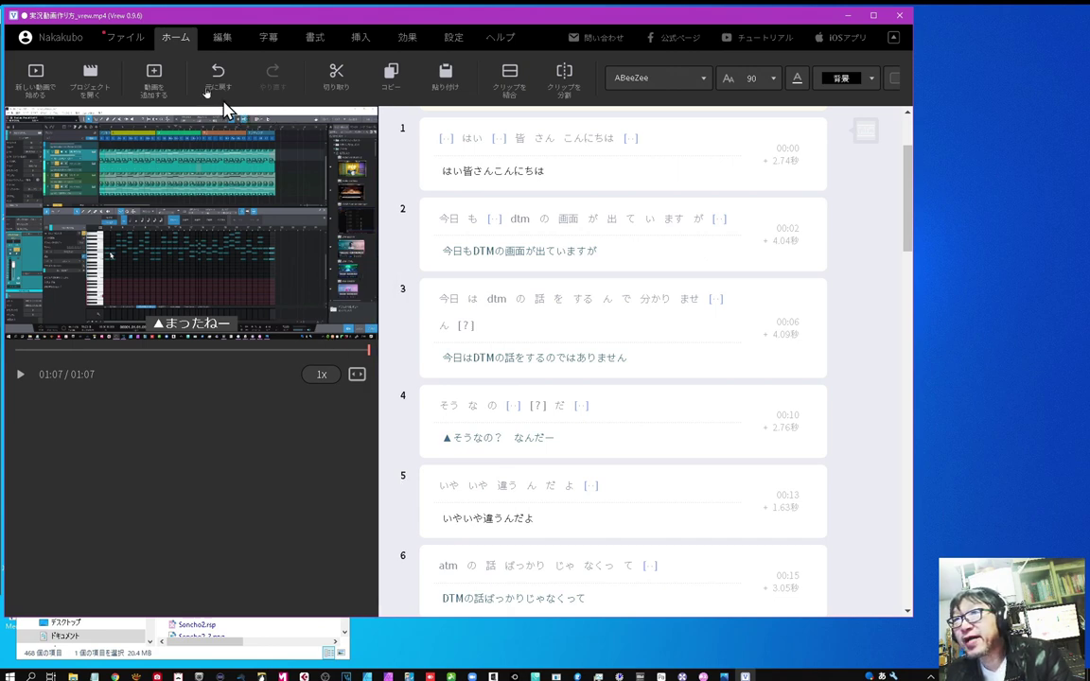
left_click(124, 39)
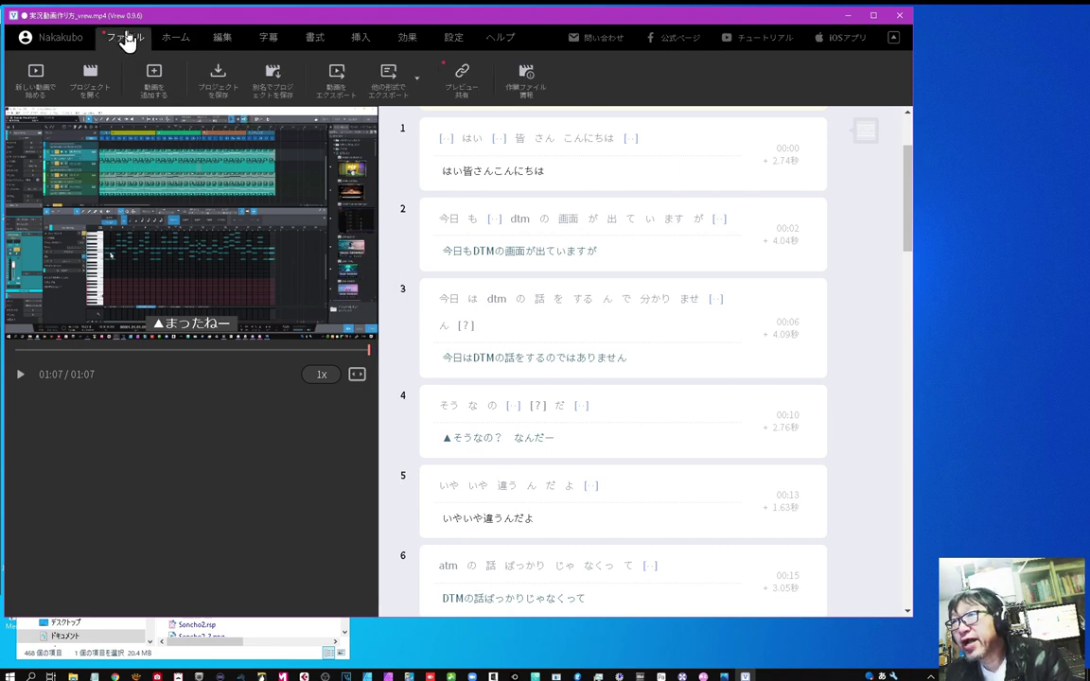
left_click(417, 85)
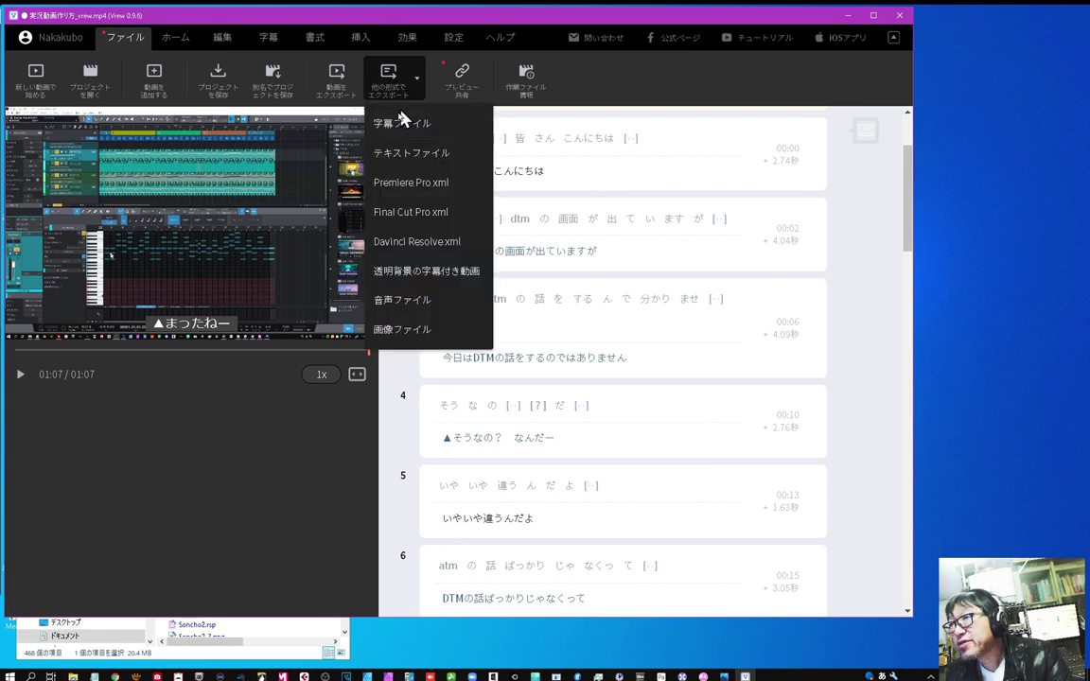
left_click(405, 166)
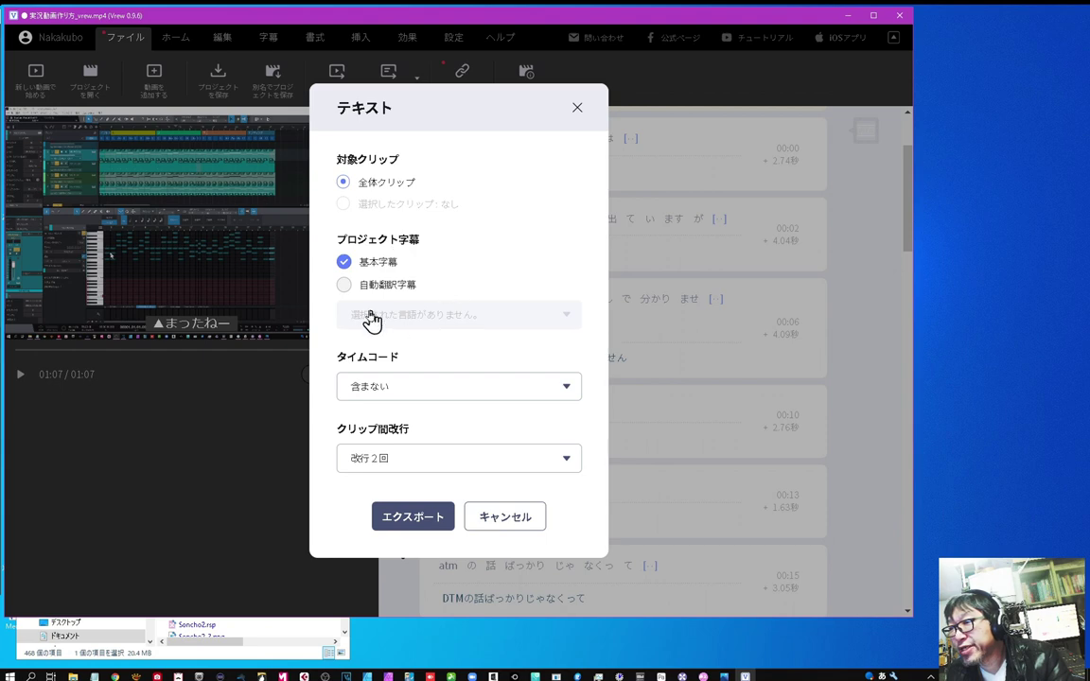
left_click(566, 461)
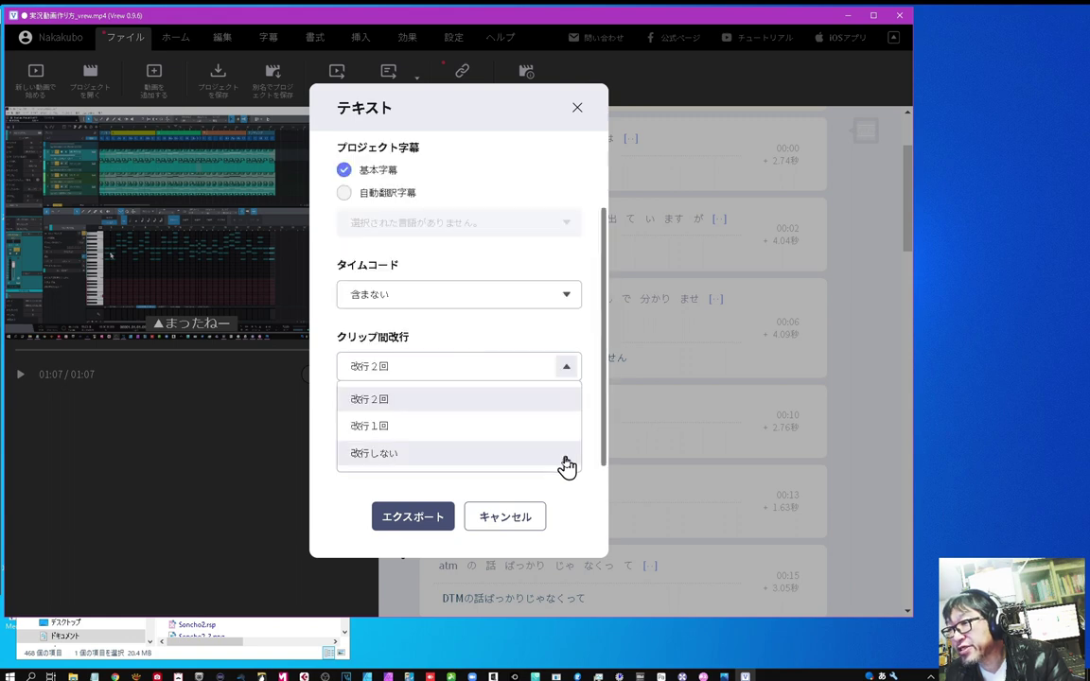
left_click(496, 430)
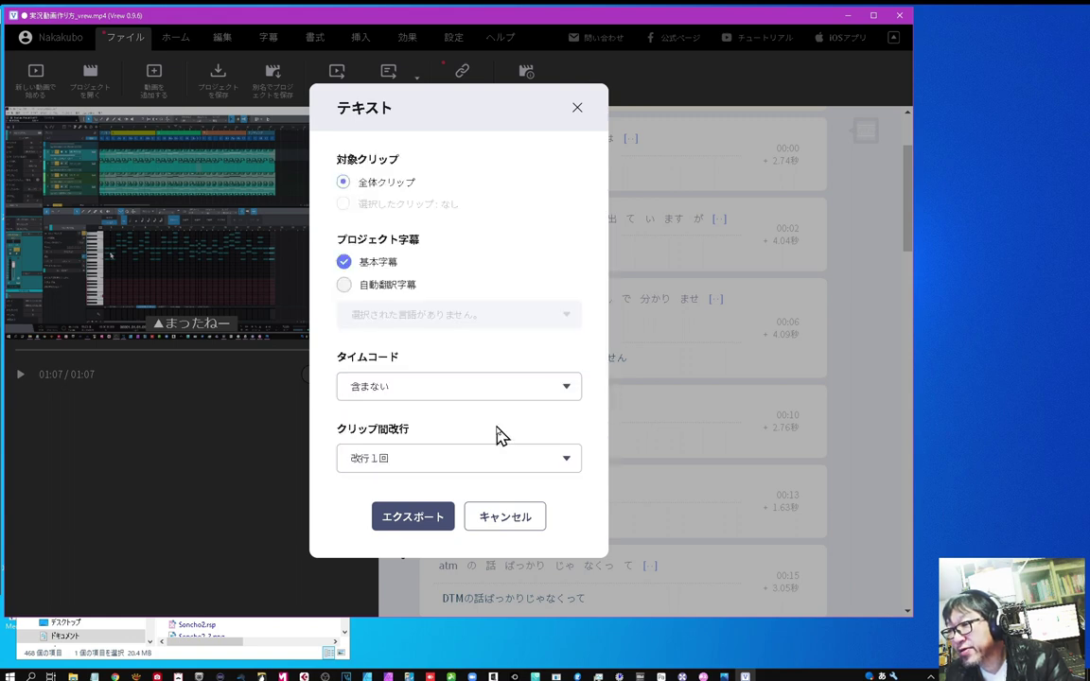
left_click(434, 515)
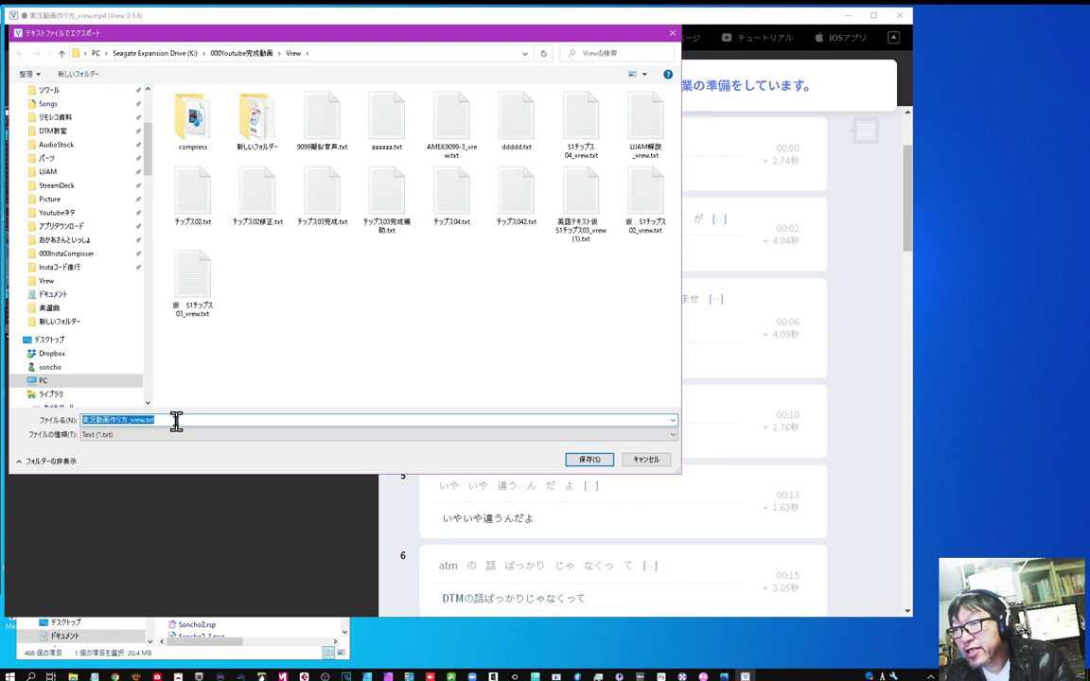
left_click(589, 461)
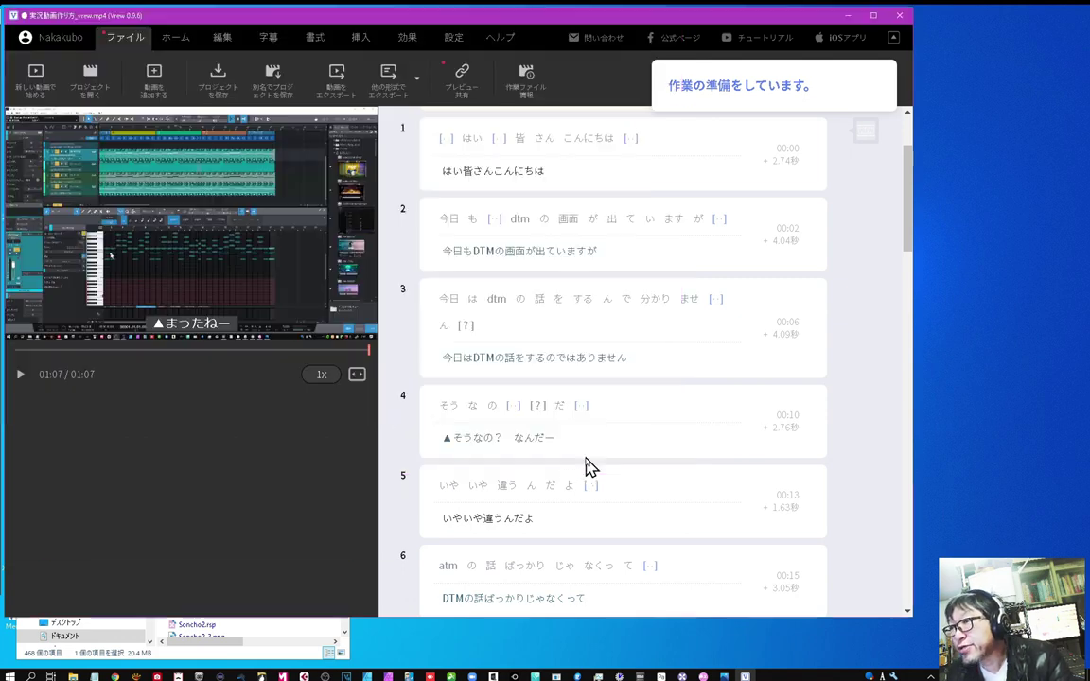
left_click(721, 346)
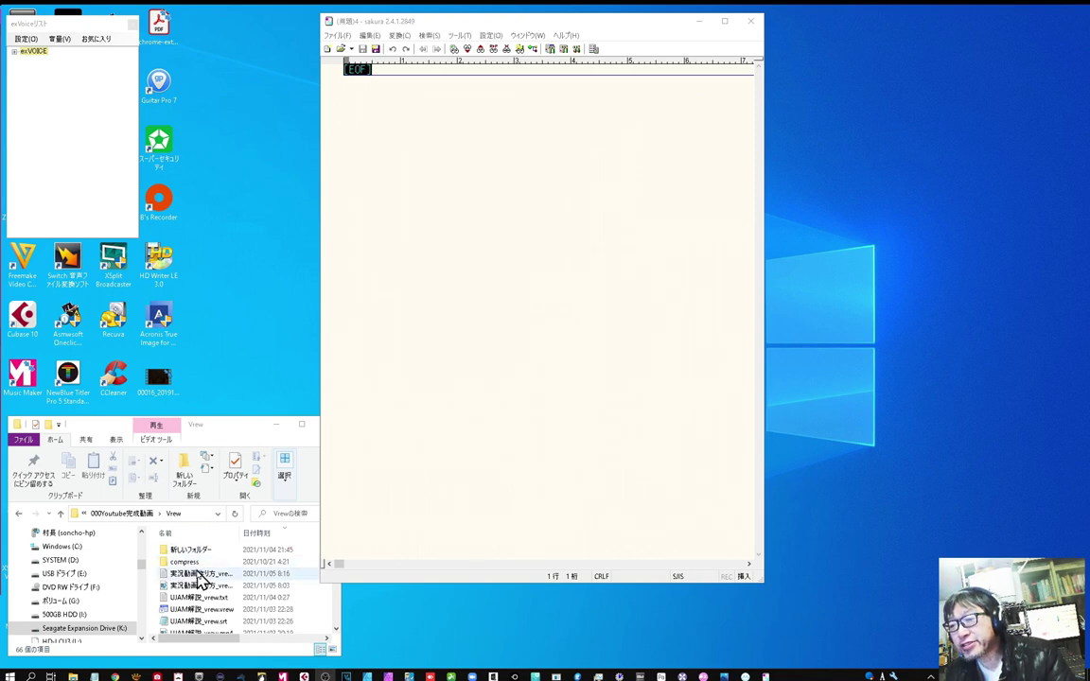
Open 実況動画作り方_vrew.txt in the Sakura editor and run the key macro 話者.mac on it to prefix each line with its speaker.
left_click_drag(201, 581, 430, 182)
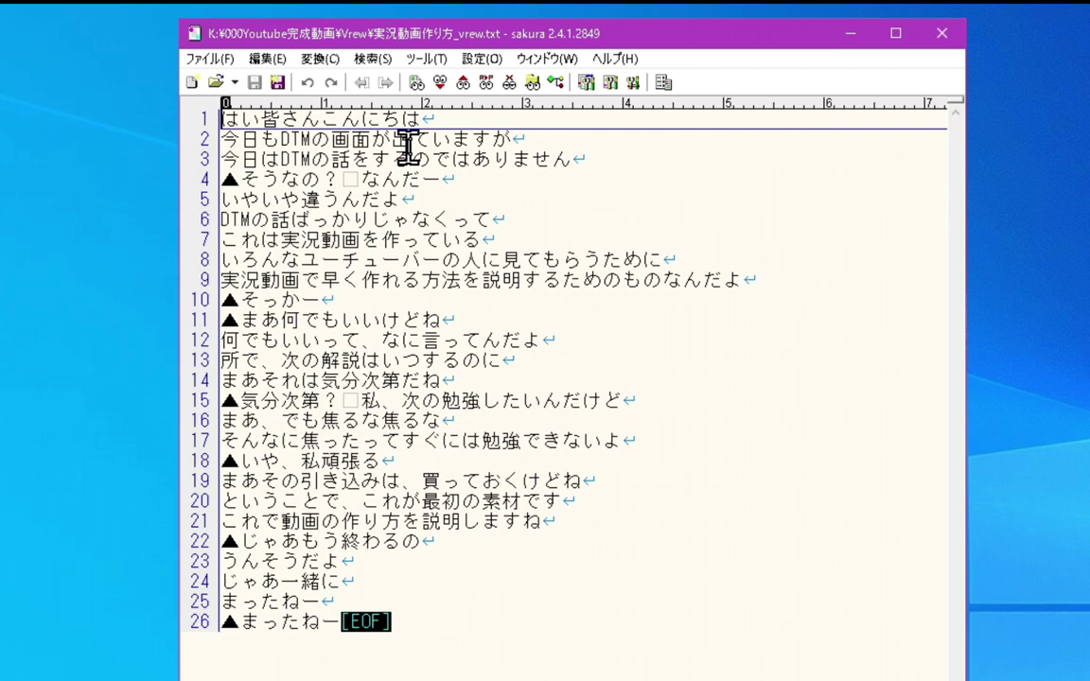
left_click(425, 59)
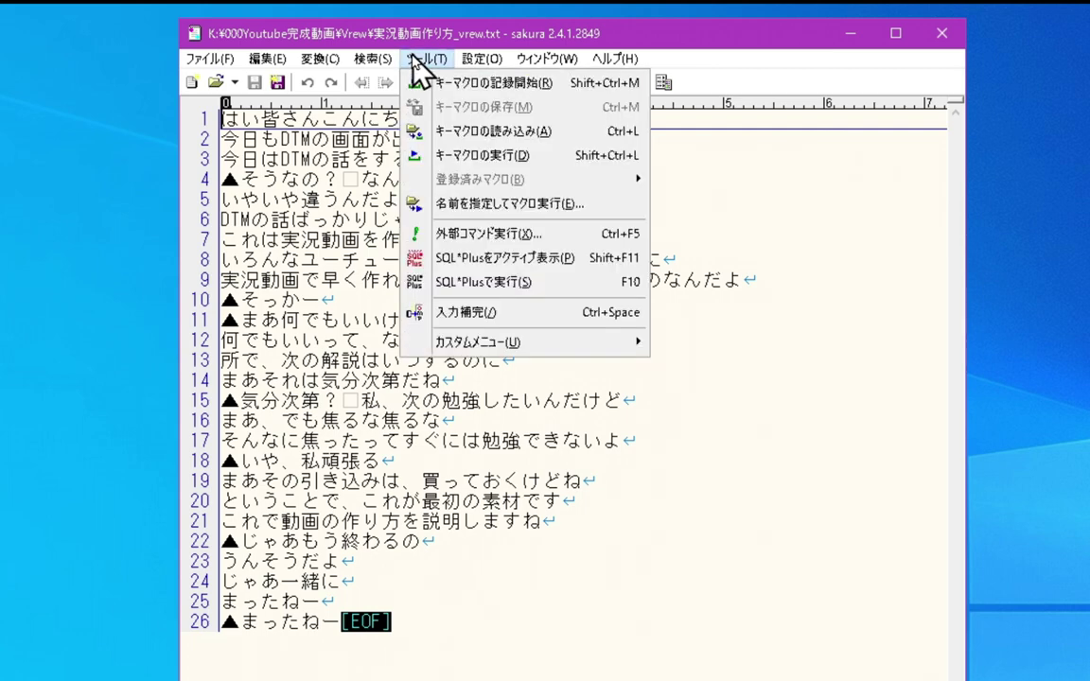
left_click(450, 131)
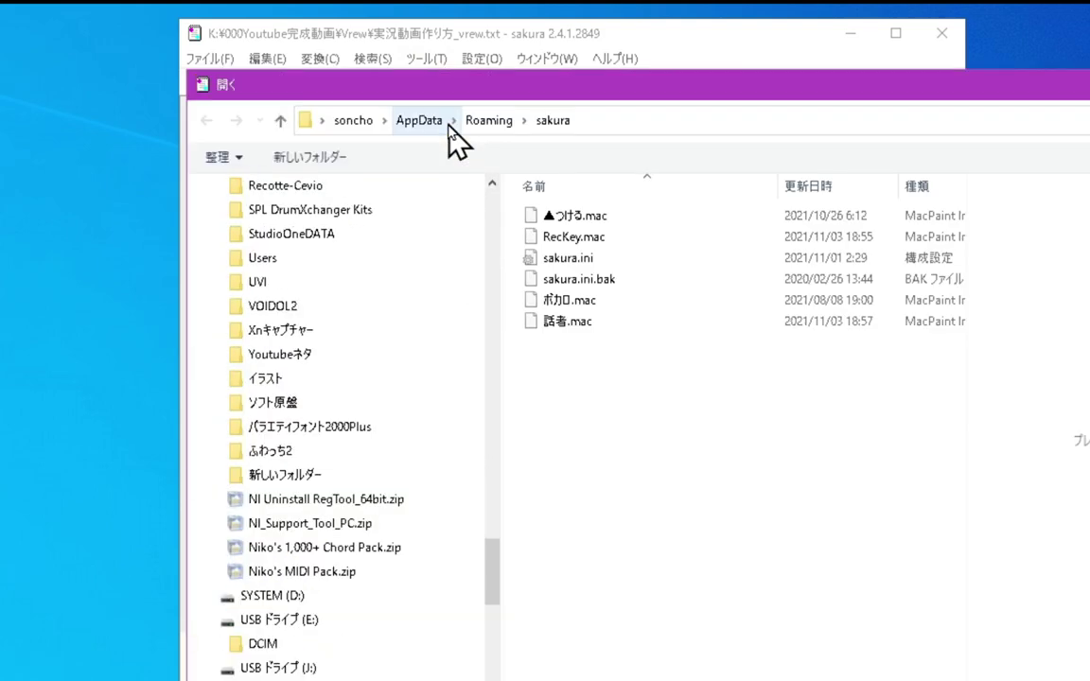
left_click(570, 323)
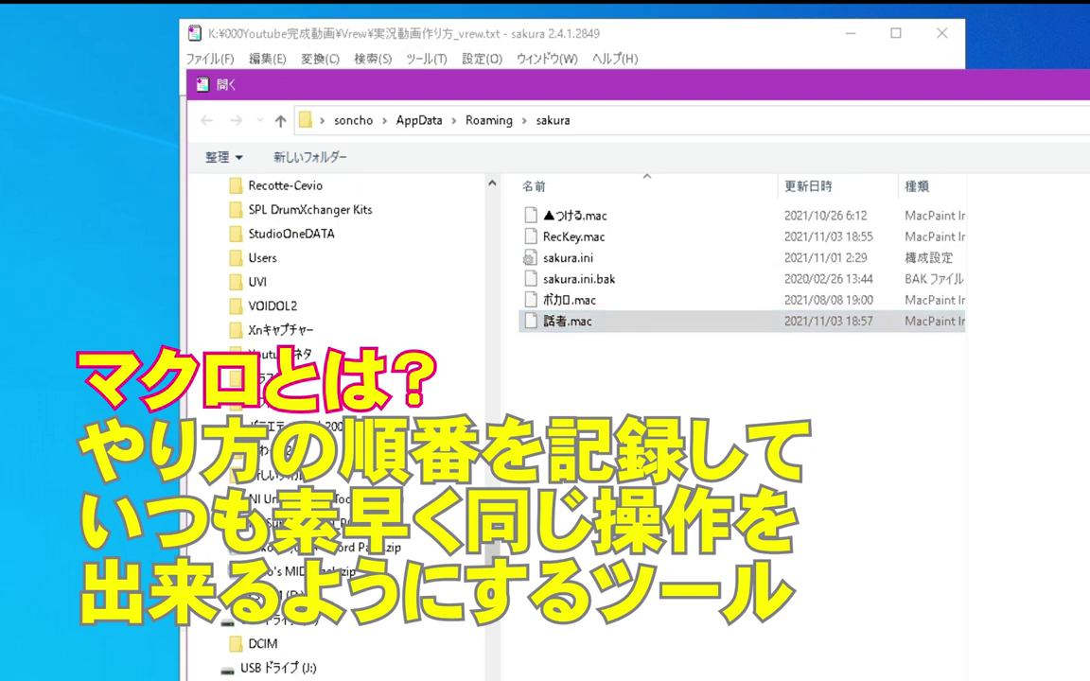
key("Return")
left_click(423, 59)
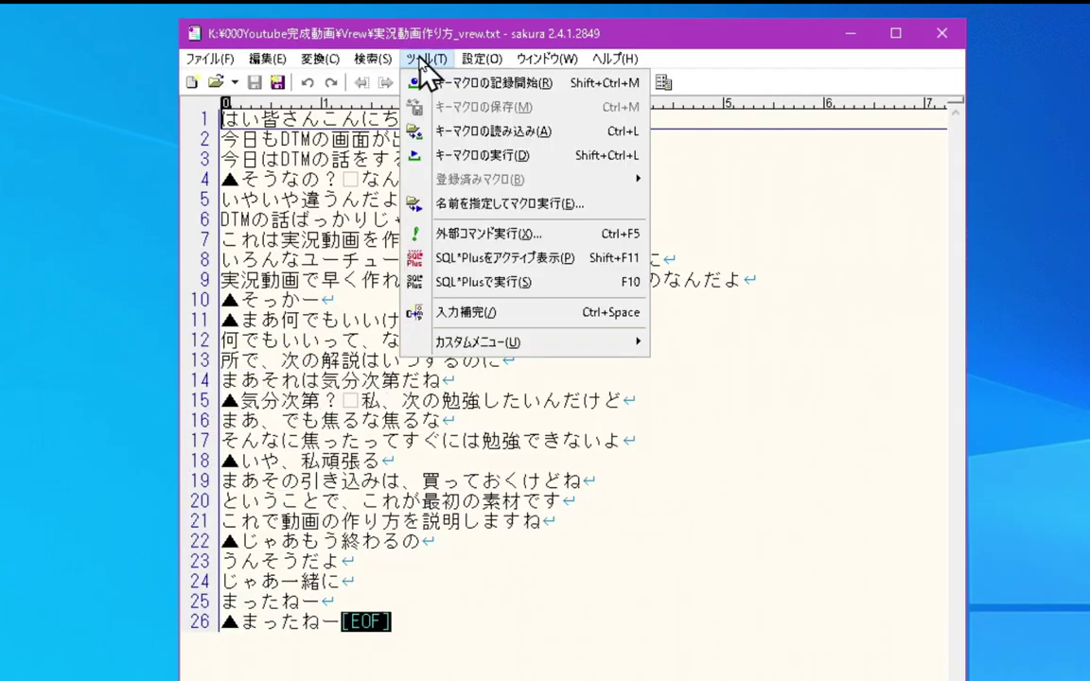
left_click(465, 155)
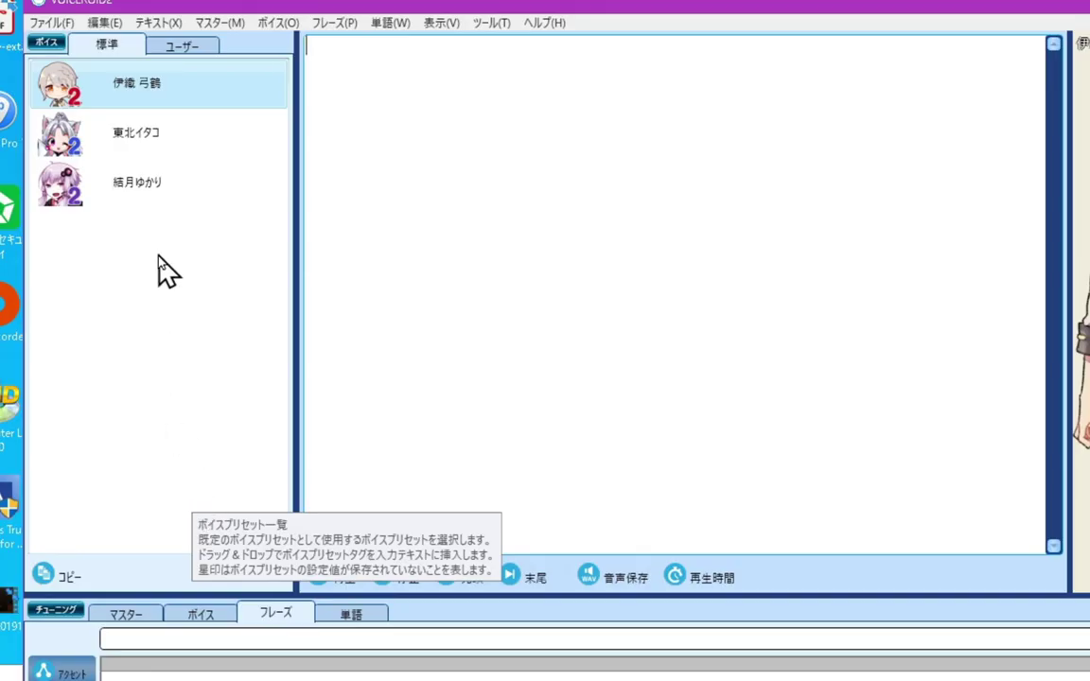
In VOICEROID2, enter the sample text aaaaaa and insert the 結月ゆかり voice preset tag in front of it.
left_click(189, 196)
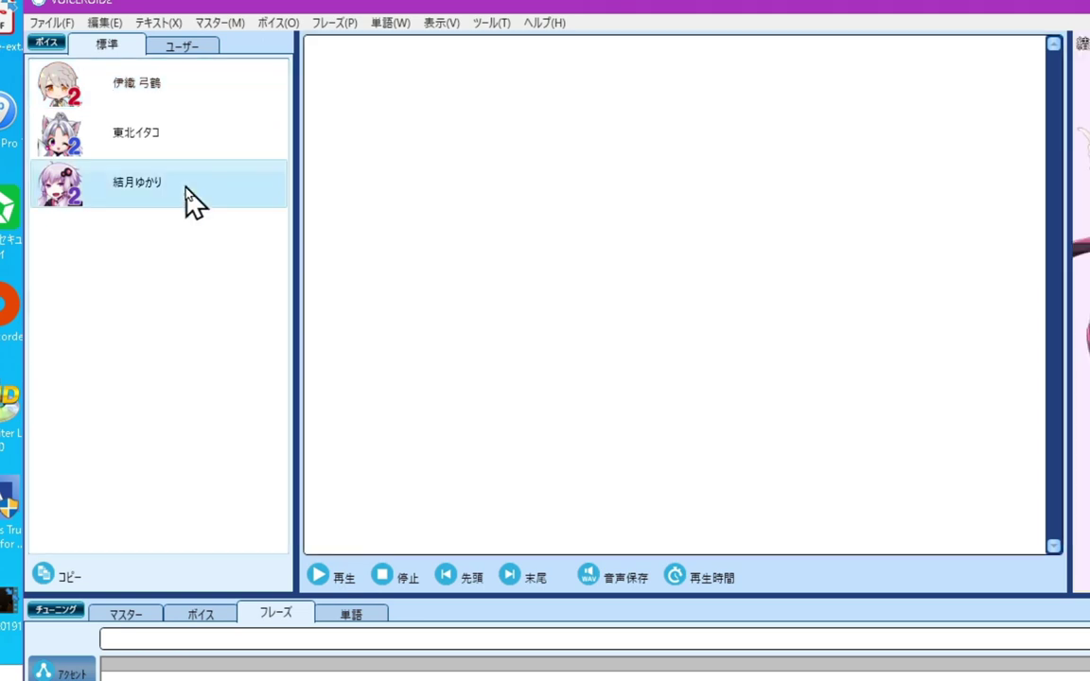
left_click(339, 68)
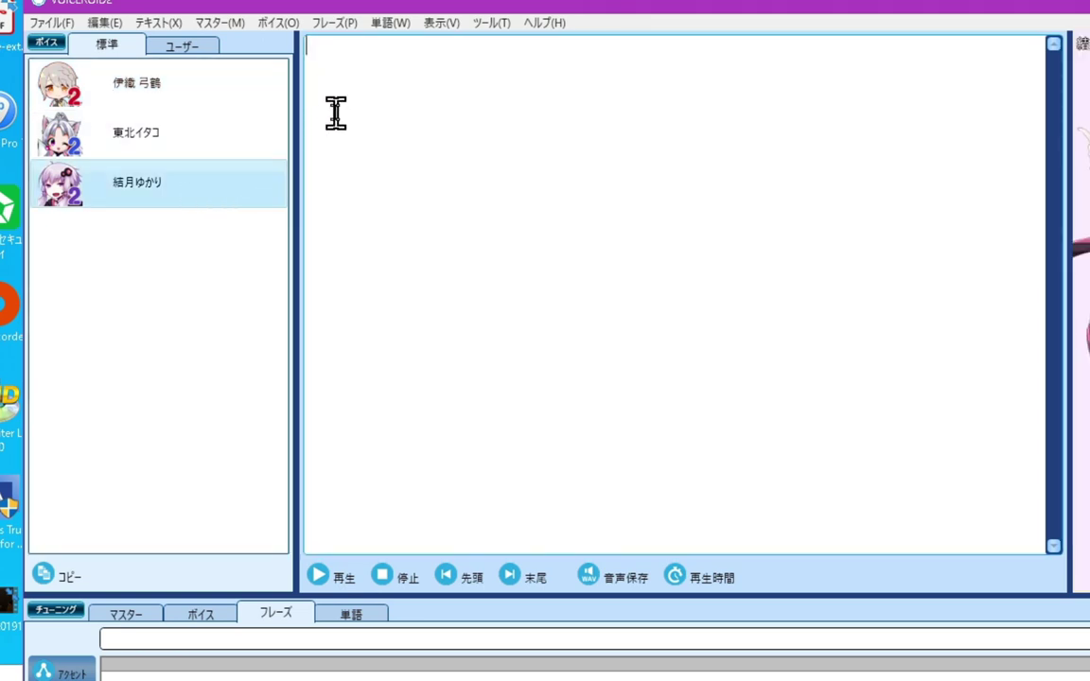
type("aaaaaa")
left_click(160, 204)
left_click_drag(165, 202, 329, 59)
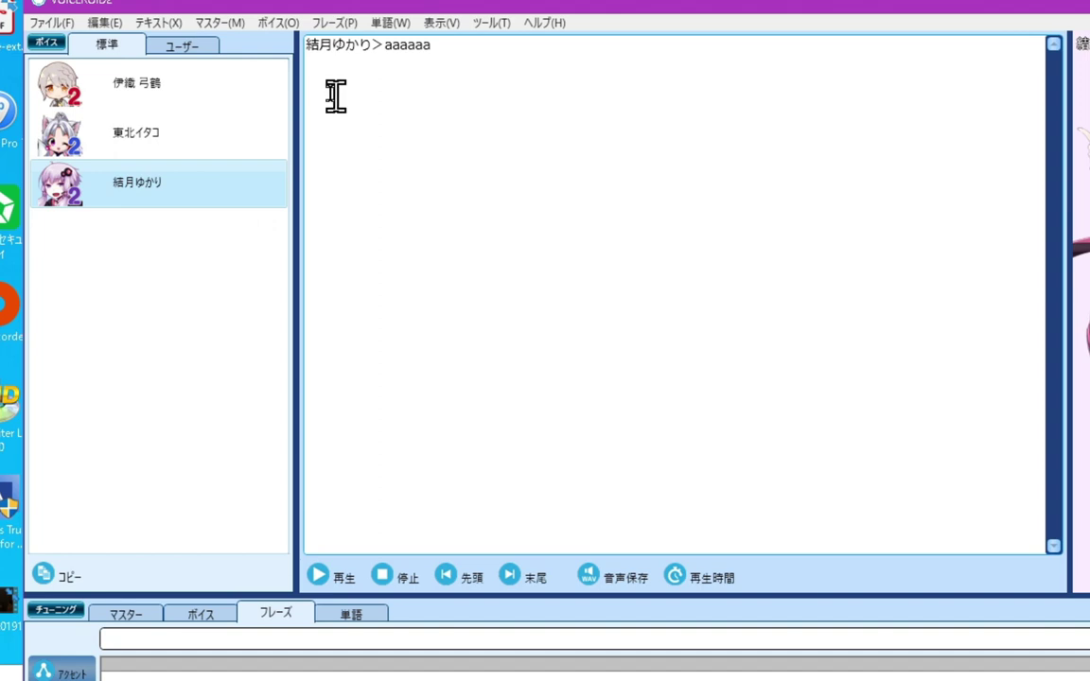
Copy the voice name 結月ゆかり from the preset tag, without the > sign.
left_click_drag(373, 44, 320, 45)
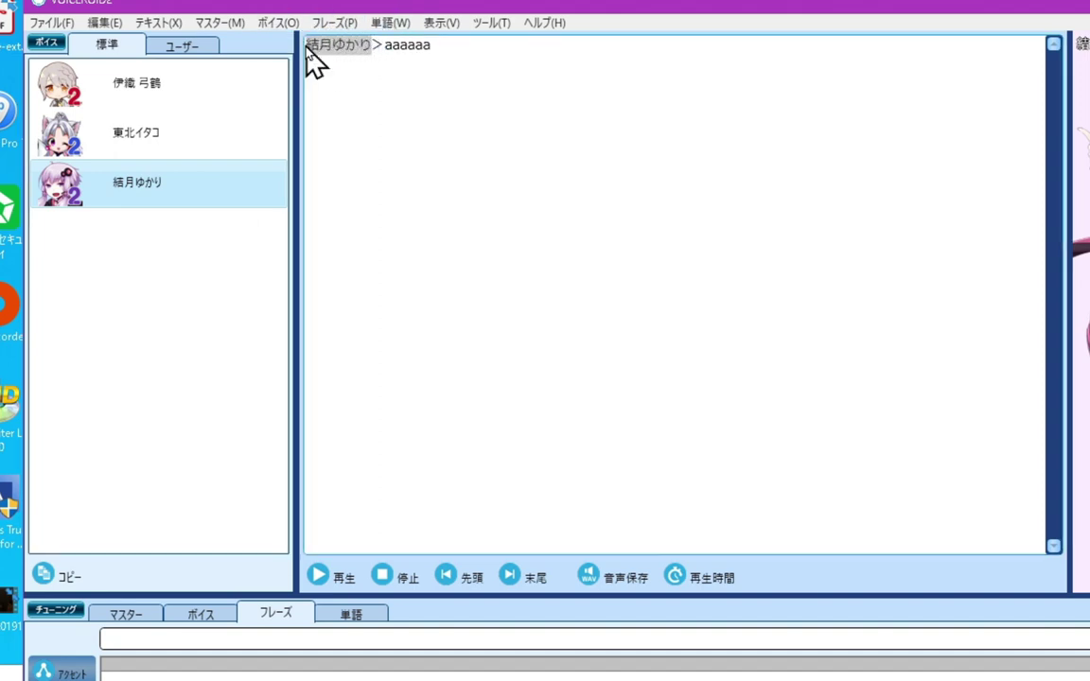
right_click(343, 57)
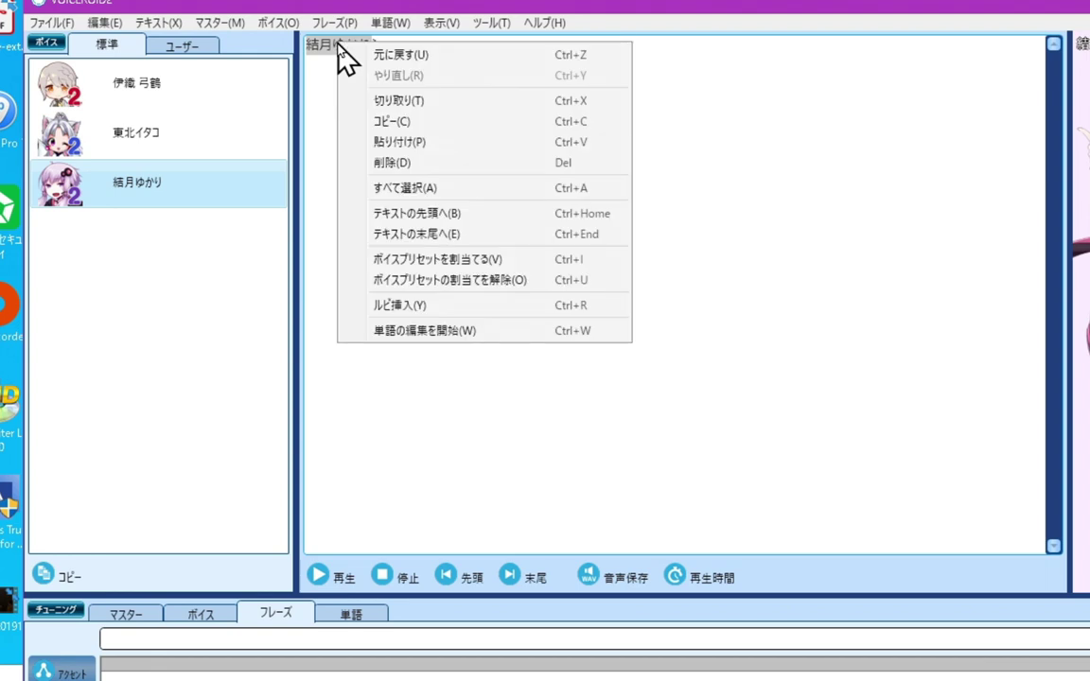
left_click(383, 123)
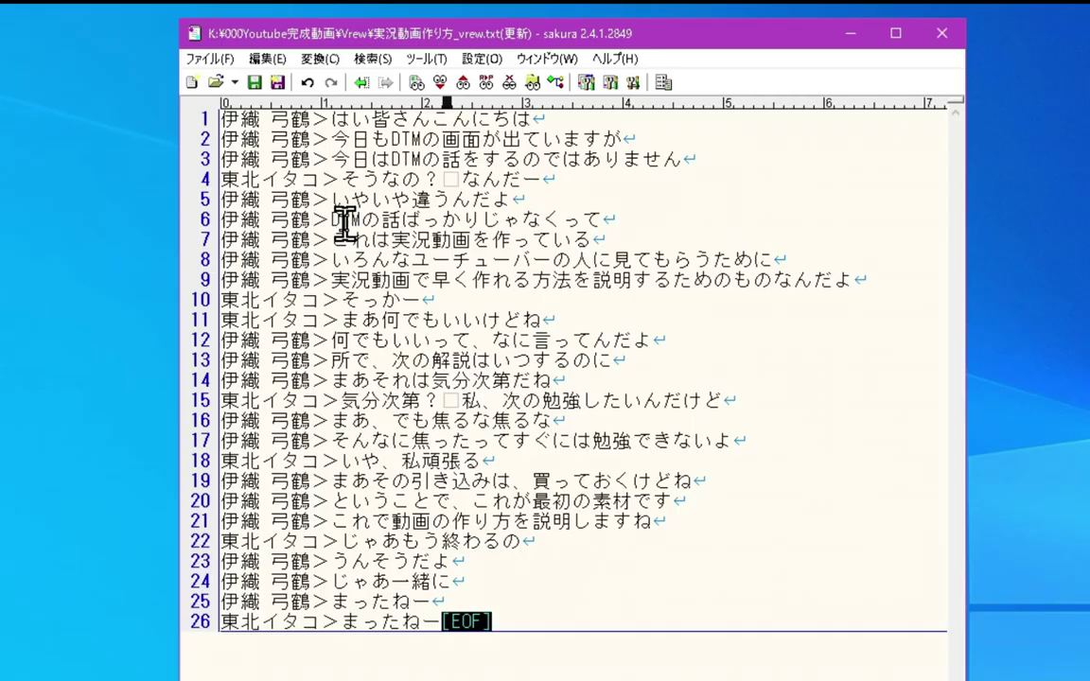
In the Sakura editor's Replace dialog, append 結月ゆかり to the replacement text and cut 東北イタコ out of it.
left_click(372, 58)
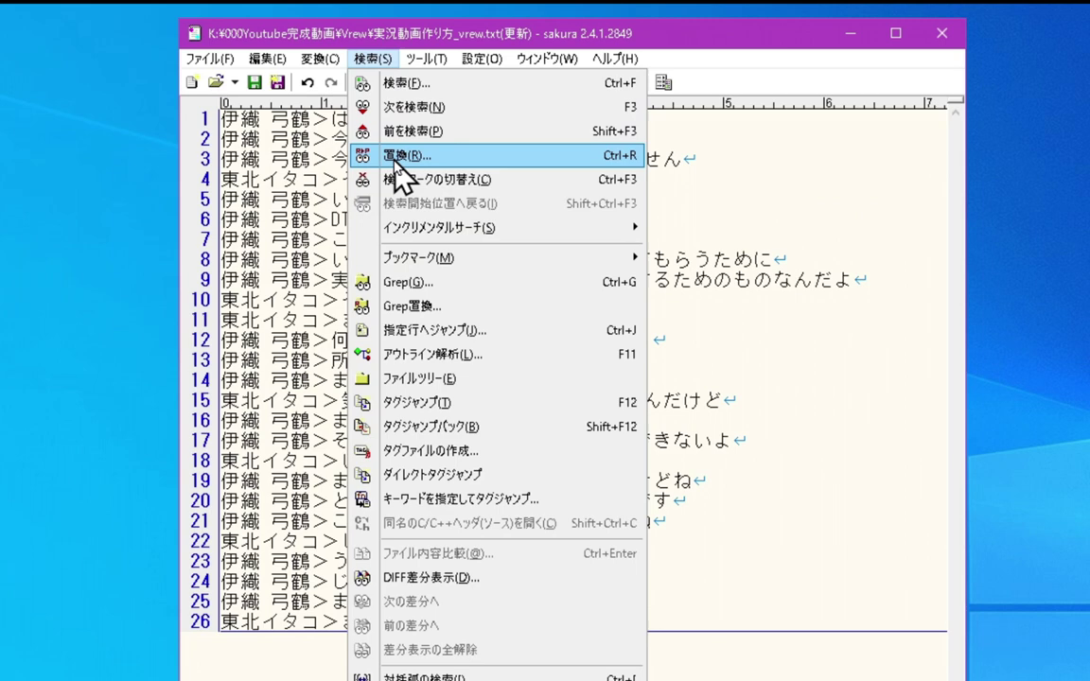
left_click(395, 155)
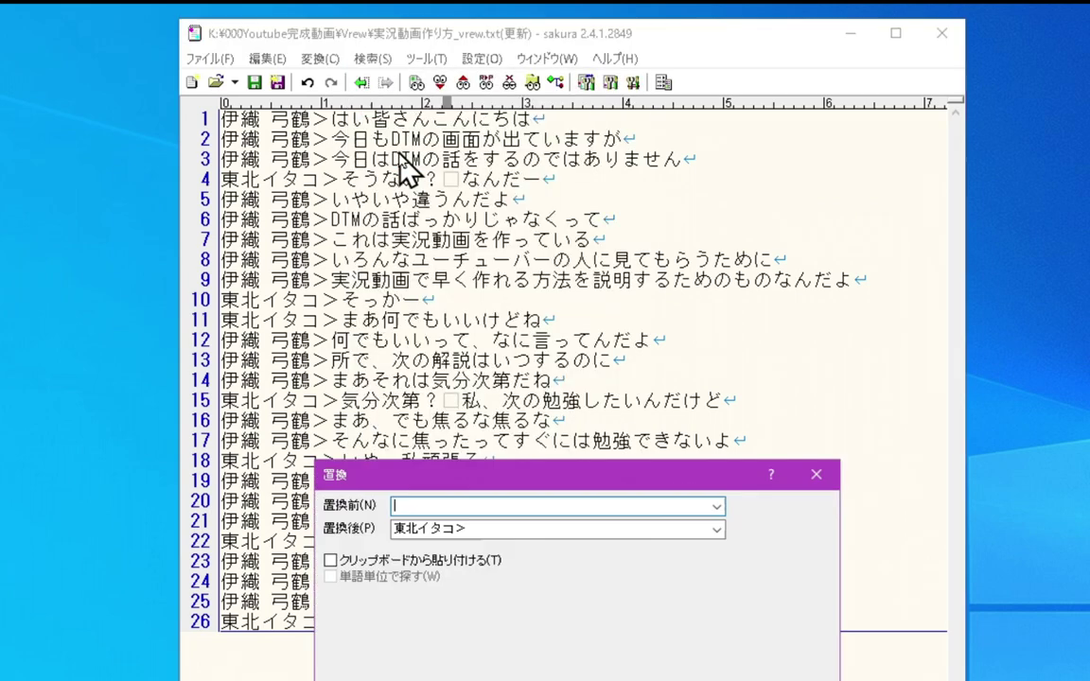
left_click(496, 527)
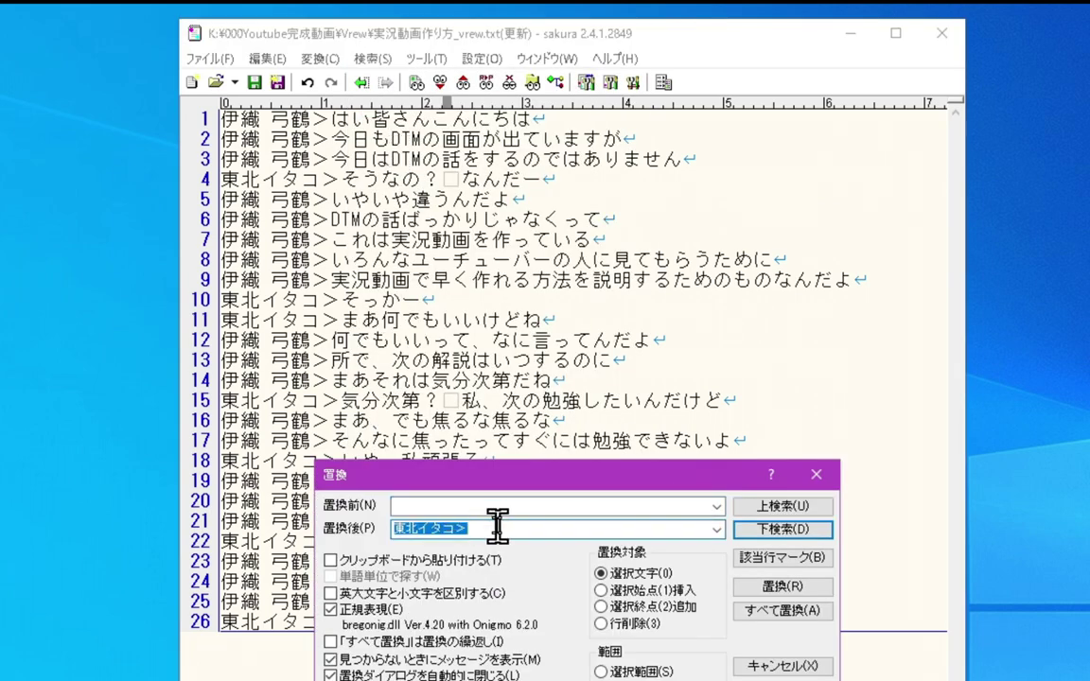
left_click(498, 527)
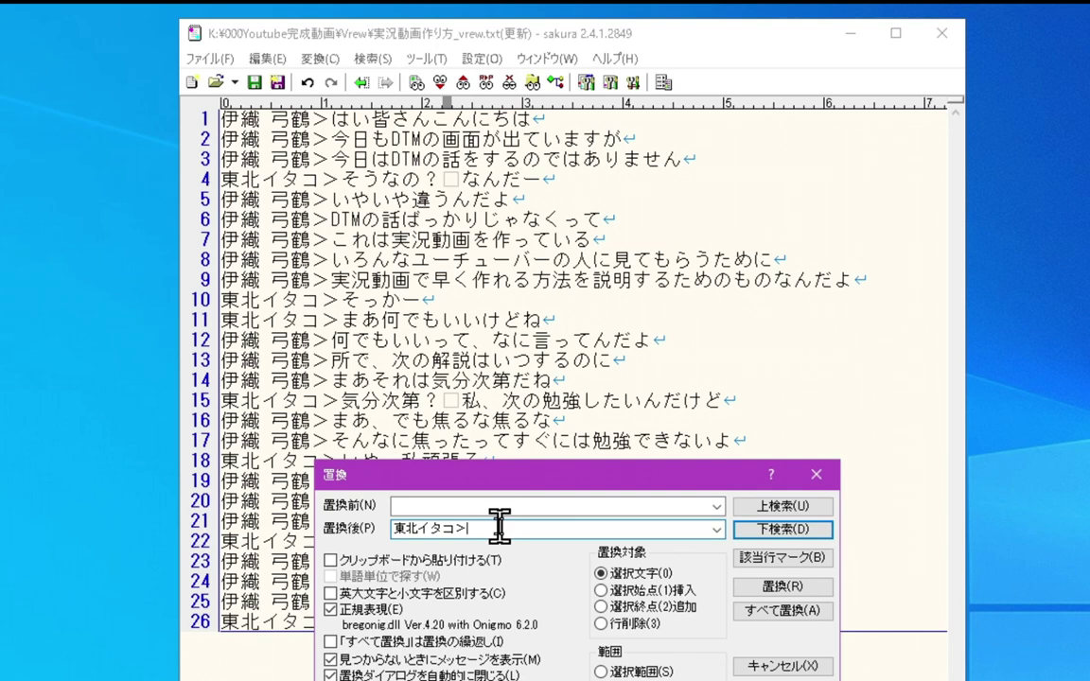
type("結月ゆかり")
double_click(425, 530)
left_click_drag(424, 530, 365, 528)
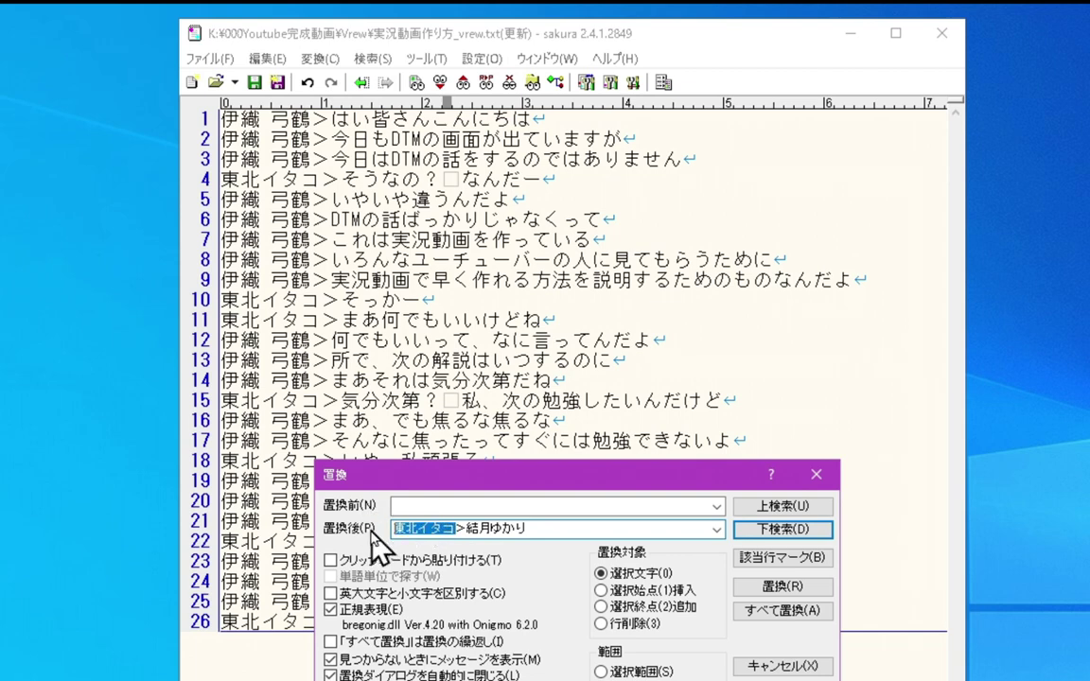
key("BackSpace")
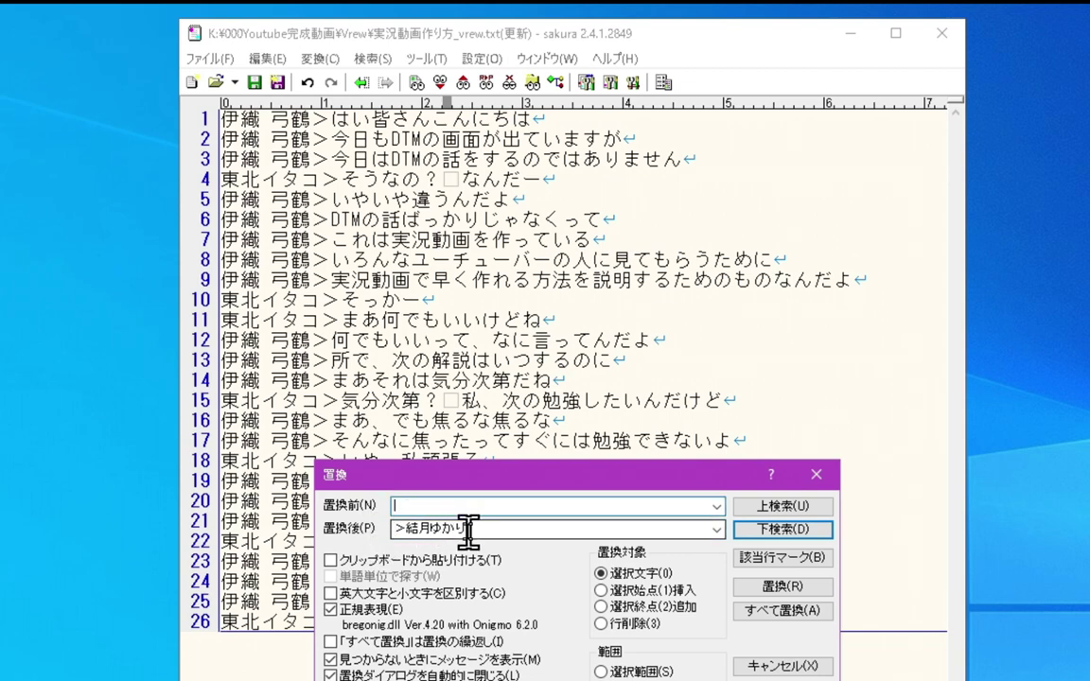
Set the search text to 東北イタコ and remove the leading > so the replacement text reads 結月ゆかり.
left_click(473, 507)
key("ctrl+v")
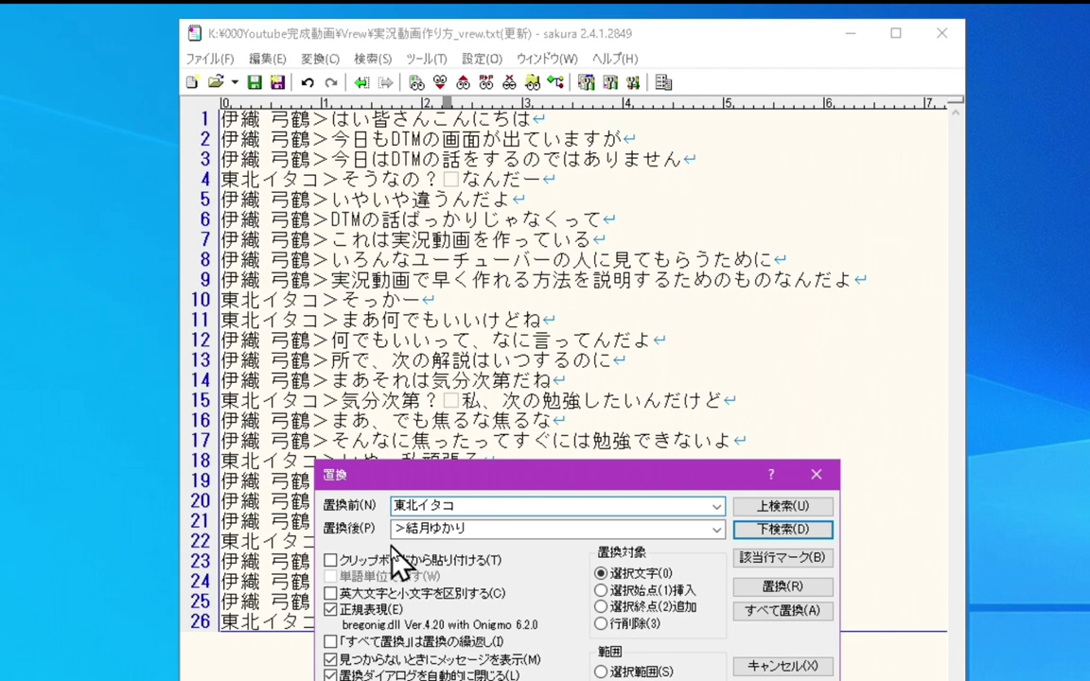
key("Tab")
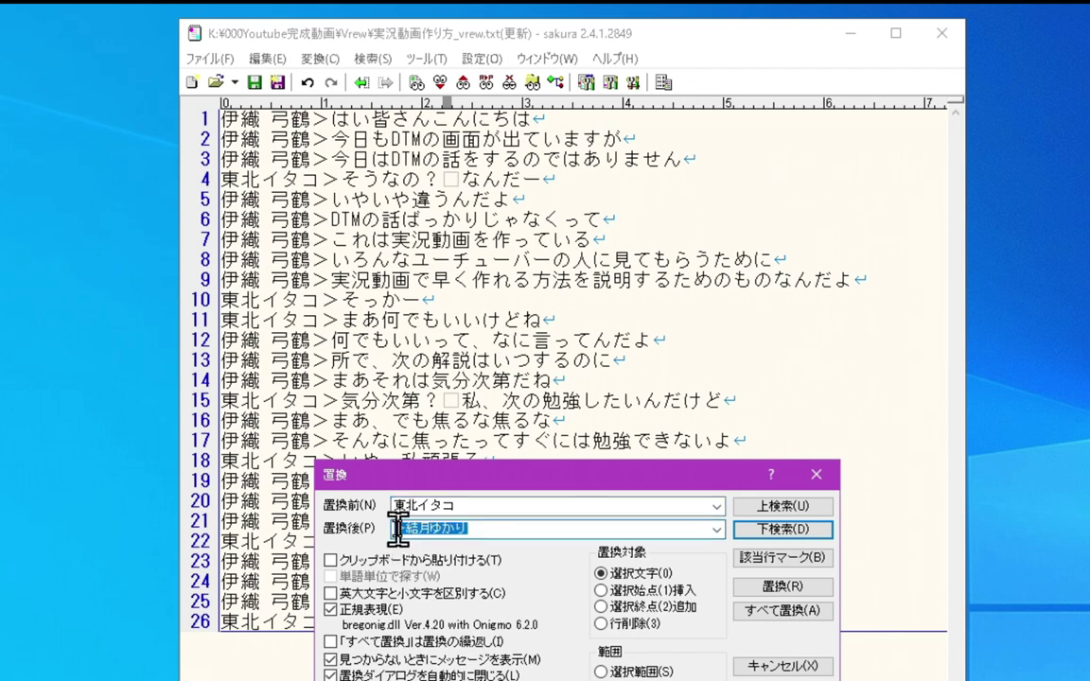
left_click(404, 530)
key("BackSpace")
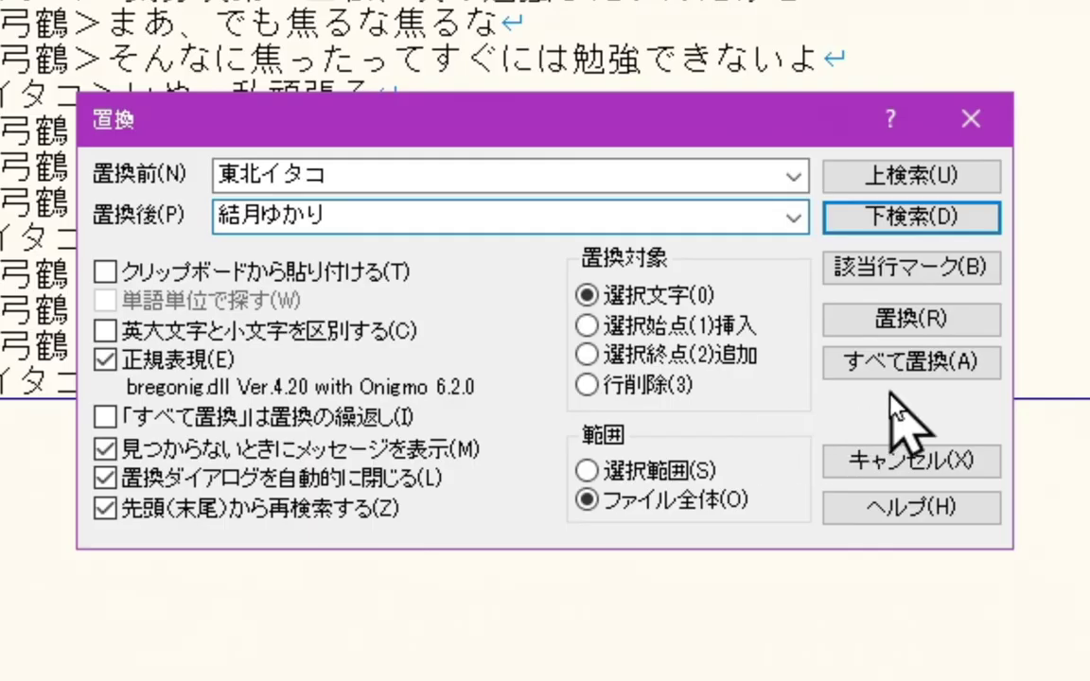
Replace every 東北イタコ in the file with 結月ゆかり and save the text file over the existing one.
left_click(889, 364)
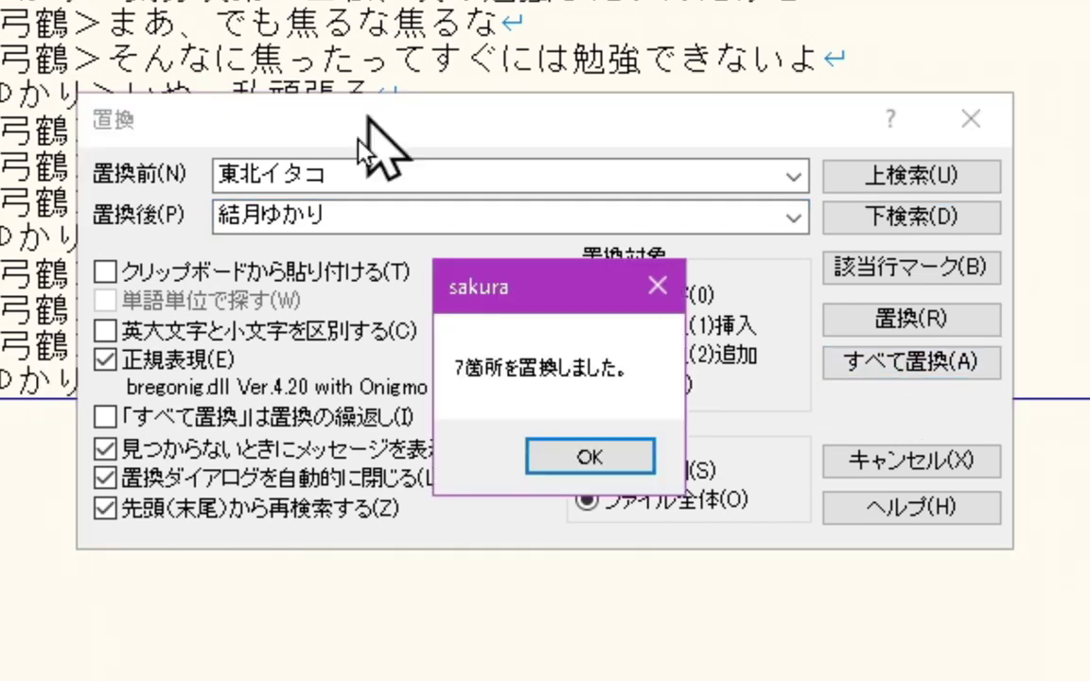
left_click(577, 454)
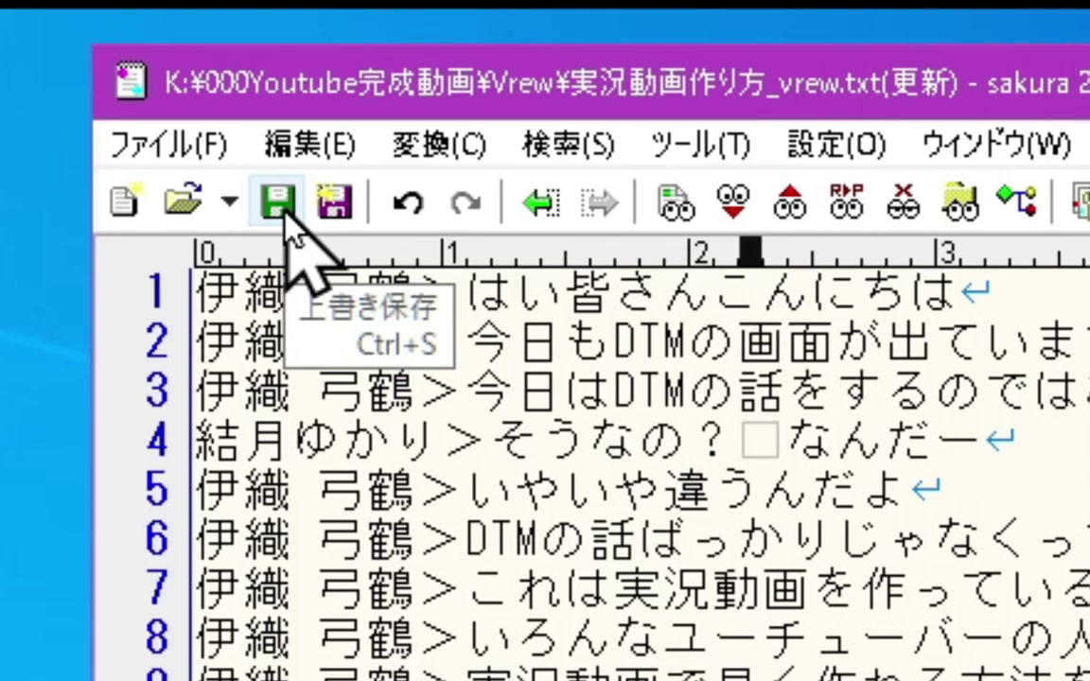
left_click(283, 212)
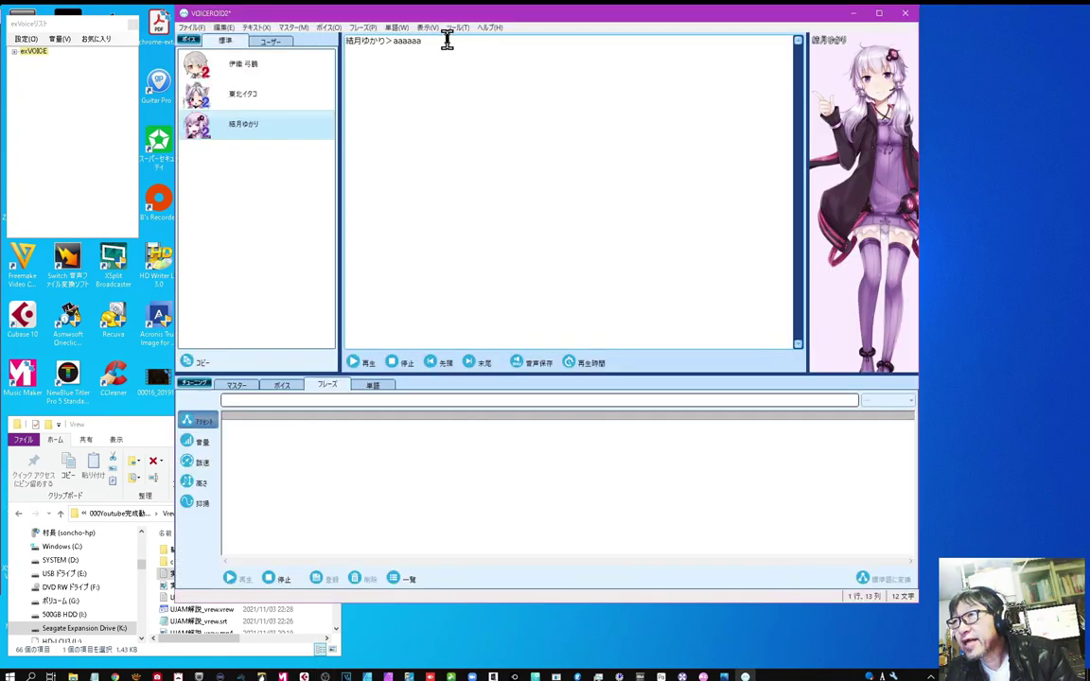
Clear the sample text from VOICEROID2's text area and bring the Vrew folder in File Explorer to the front.
left_click_drag(447, 41, 347, 55)
key("Delete")
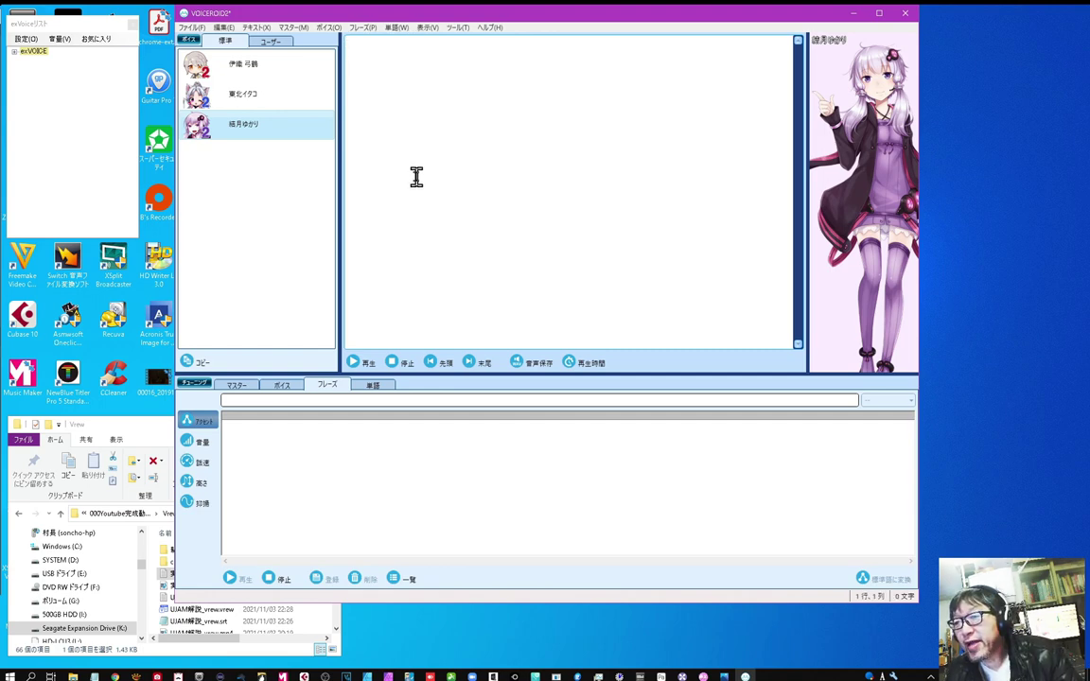
left_click(168, 516)
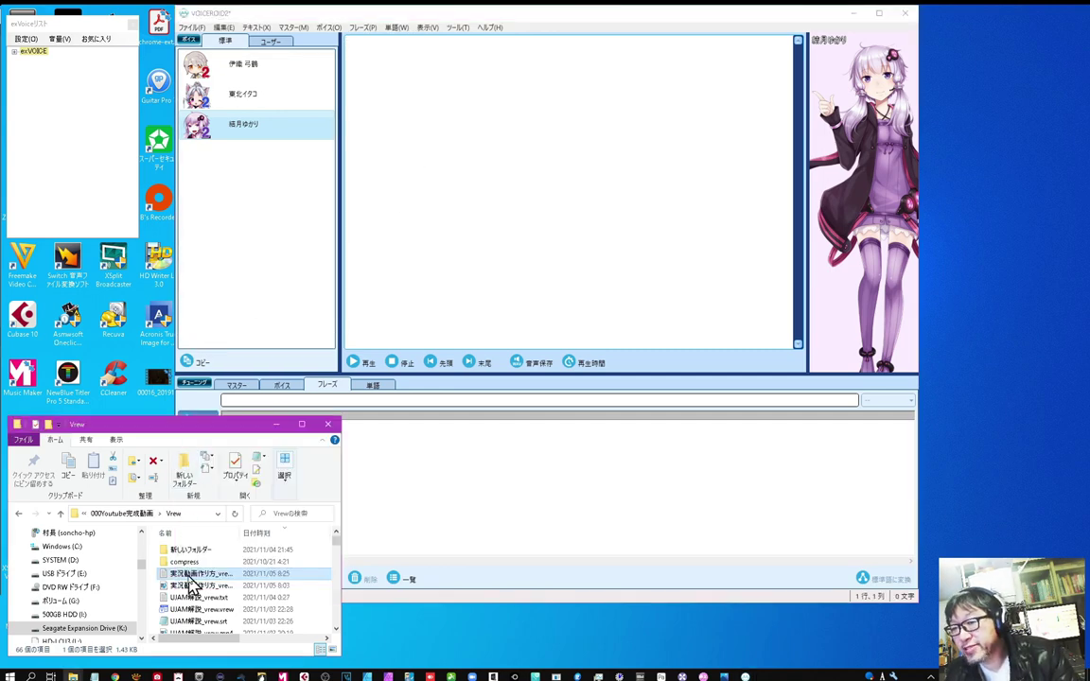
Load the first 実況動画作り方_vrew text file from the Vrew folder into the VOICEROID2 text area, discarding the changed text.
left_click_drag(190, 576, 409, 163)
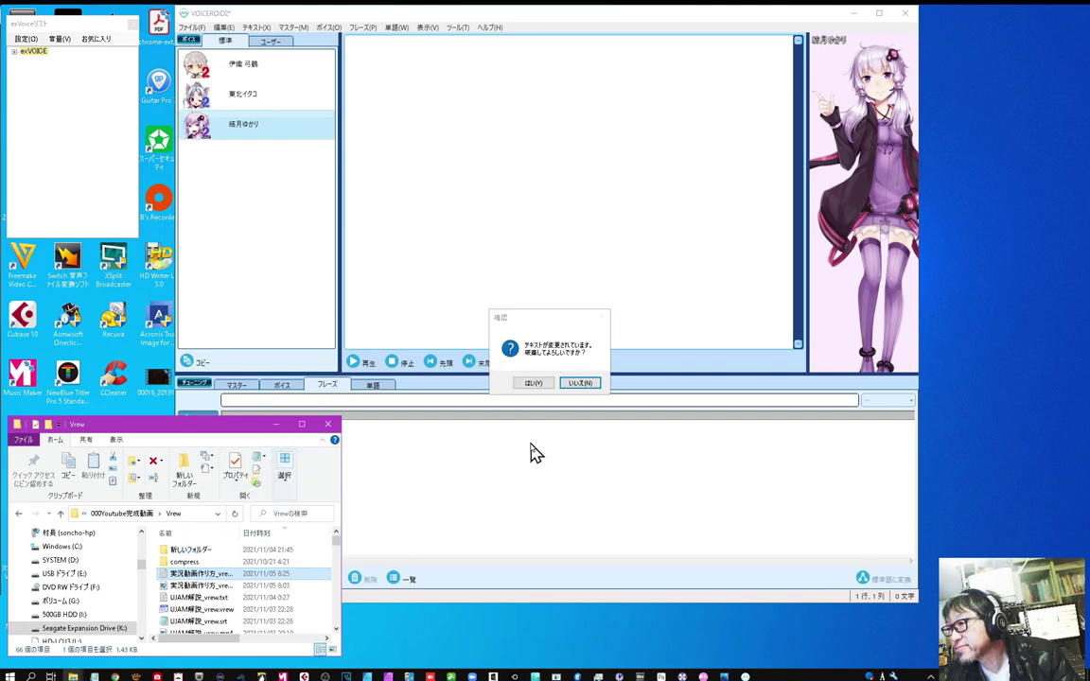
left_click(533, 385)
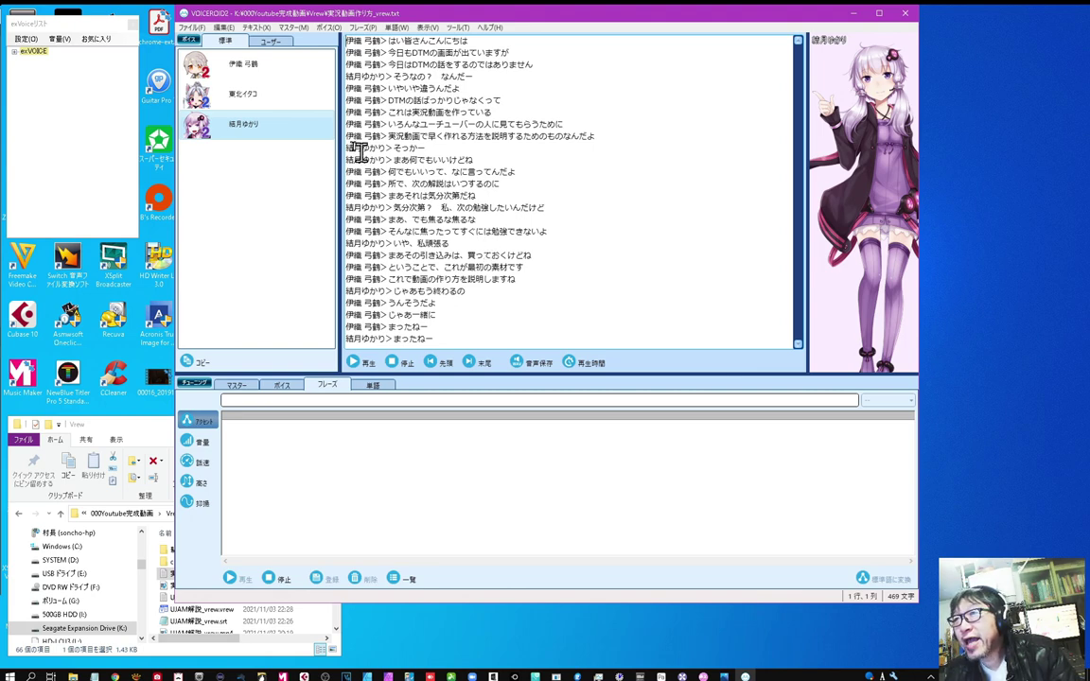
Set 伊織 弓鶴's voice style to 喜び 0.69 and 怒り 0.30, and listen to the script being read aloud.
left_click(282, 71)
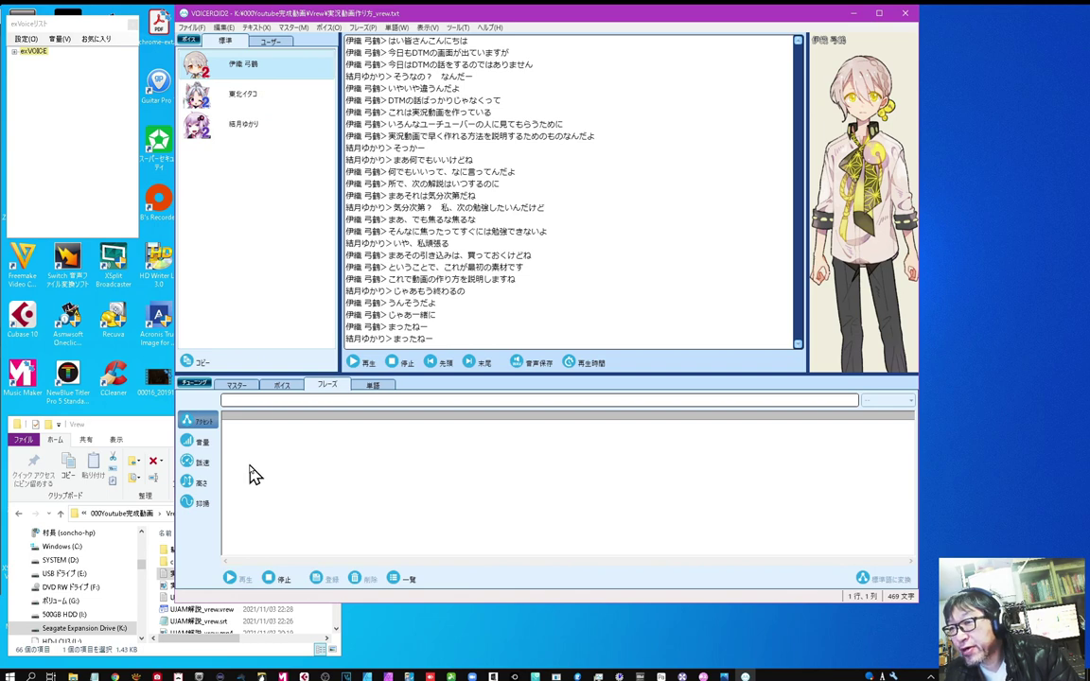
left_click(281, 387)
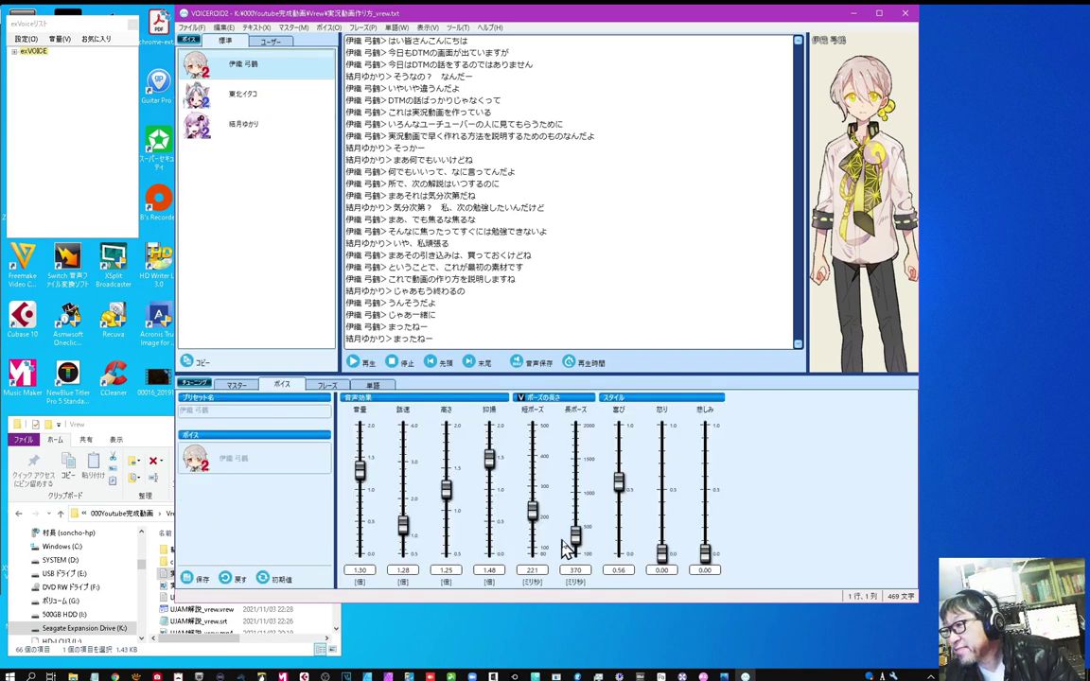
left_click_drag(622, 485, 624, 476)
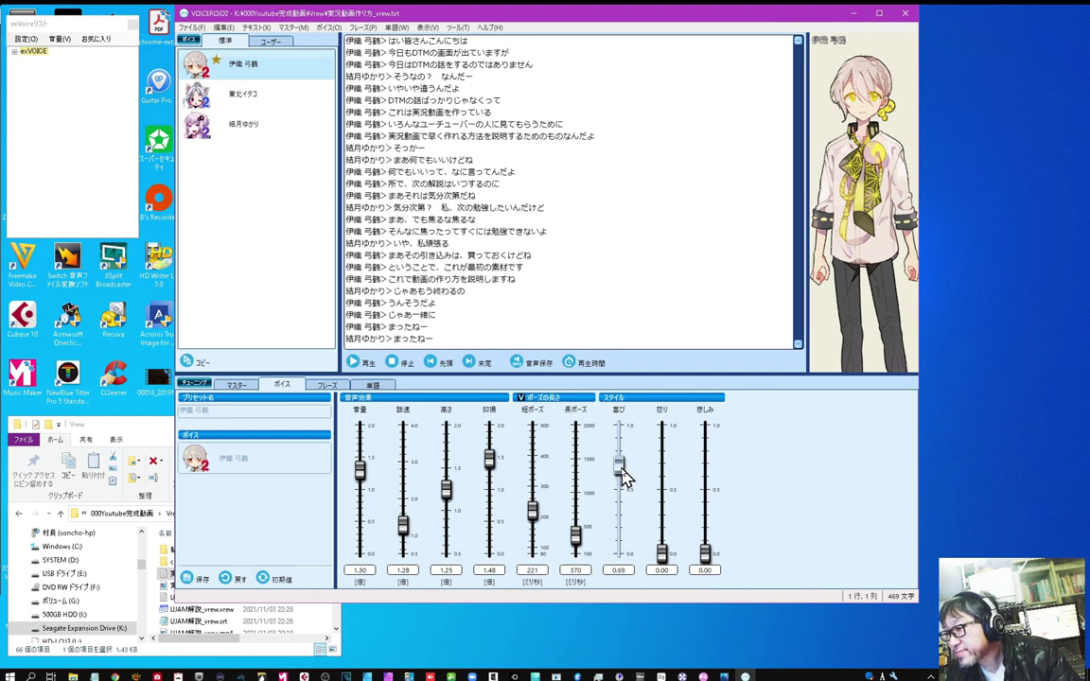
left_click_drag(662, 553, 665, 522)
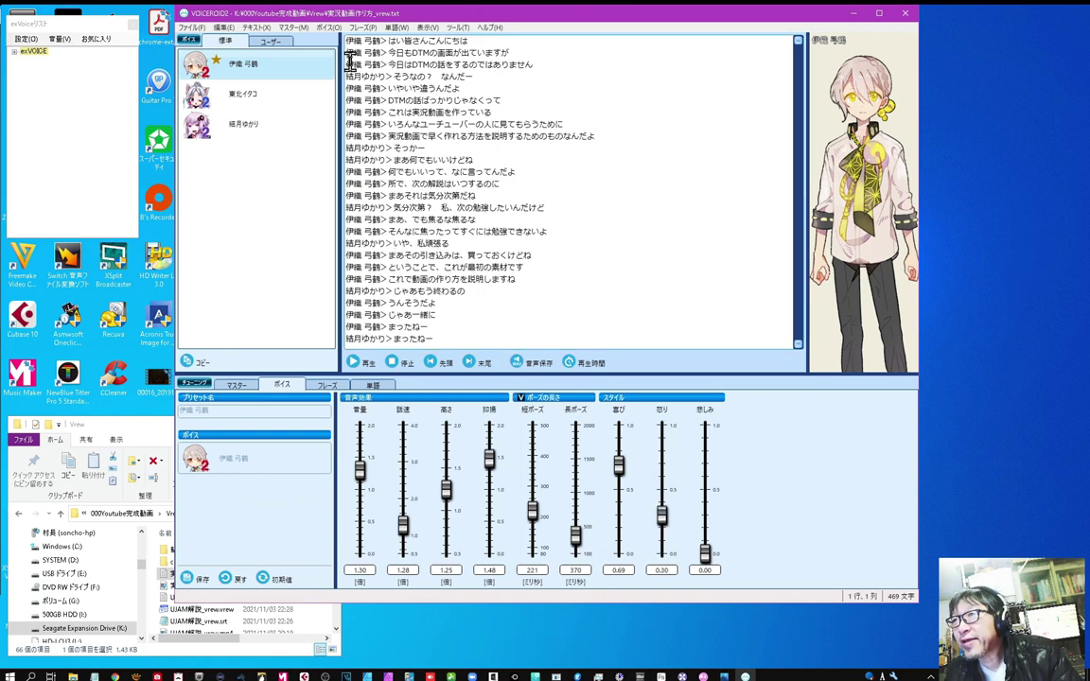
left_click(352, 363)
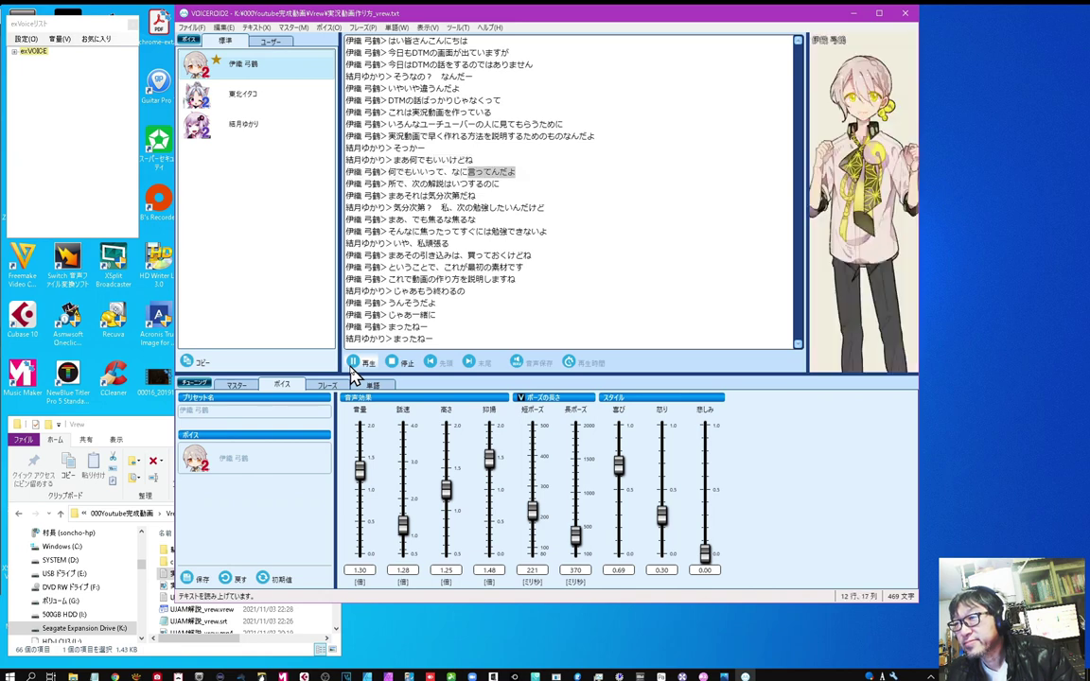
left_click(352, 367)
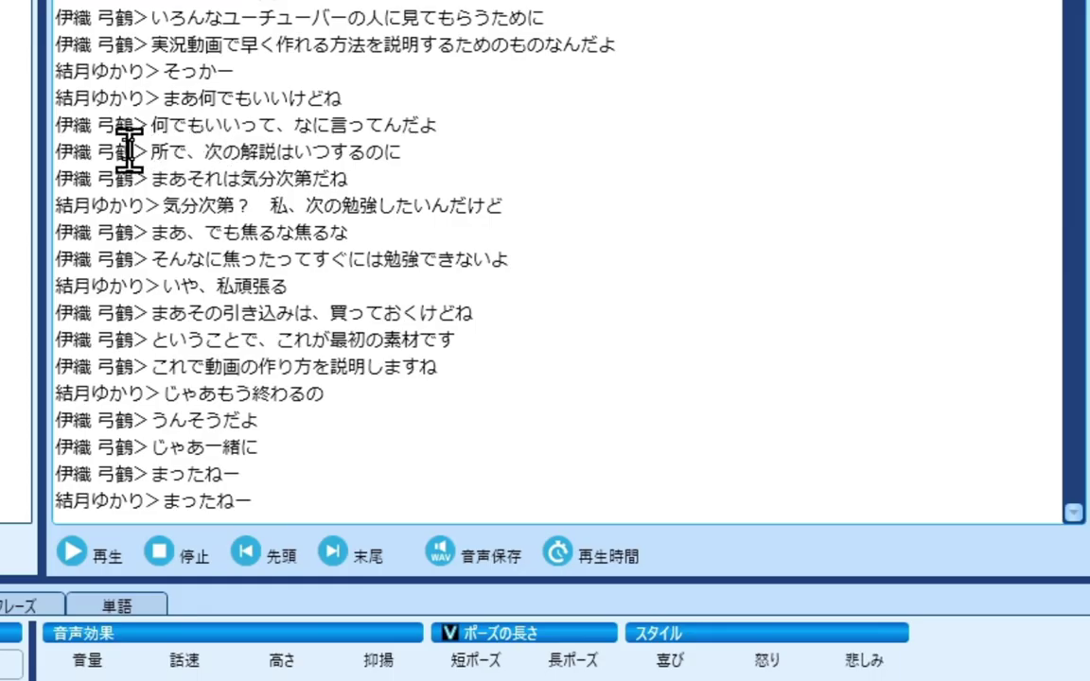
Reassign the line 所で、次の解説はいつするのに to 結月ゆかり and change its ending to するの？.
left_click_drag(14, 43, 139, 159)
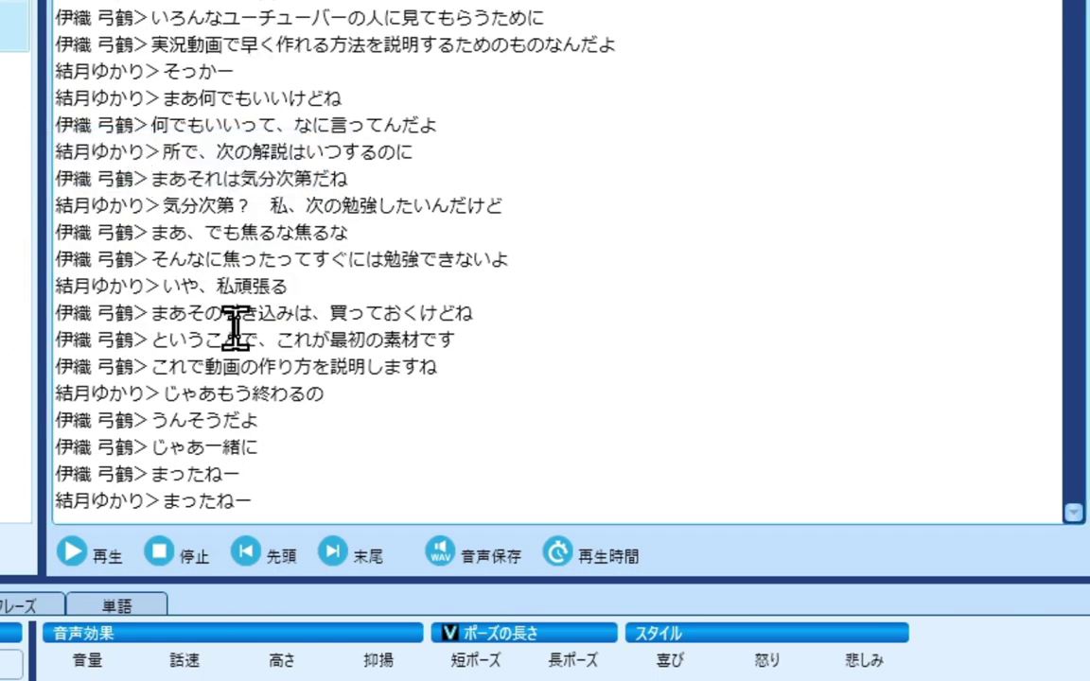
left_click(415, 149)
key("BackSpace")
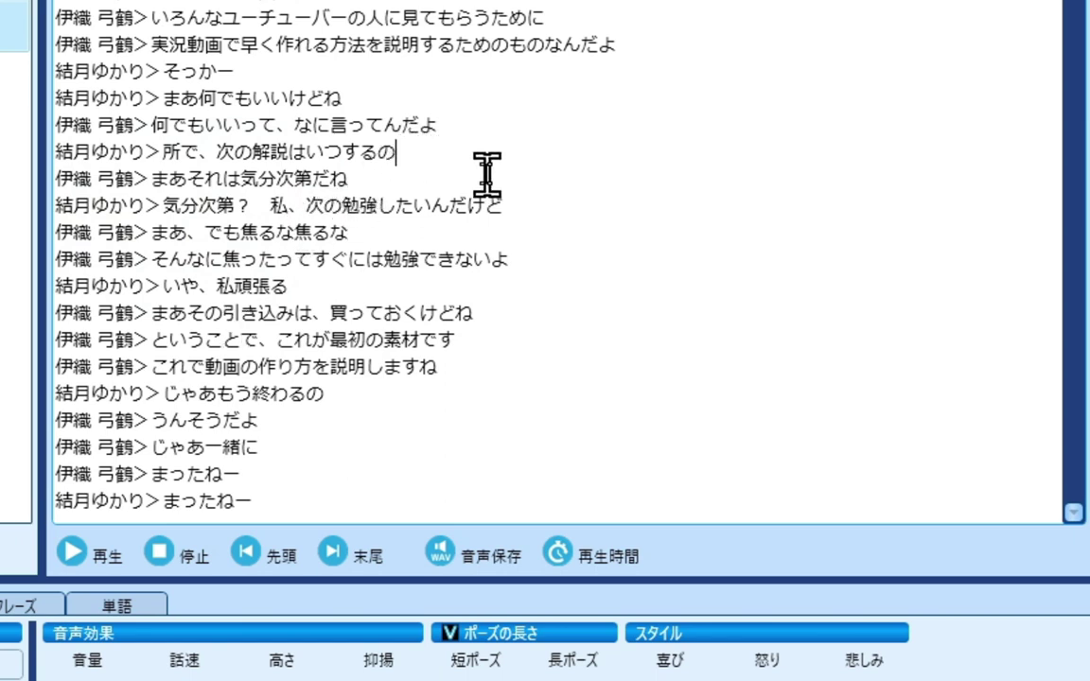
type("?")
key("BackSpace")
key("Zenkaku_Hankaku")
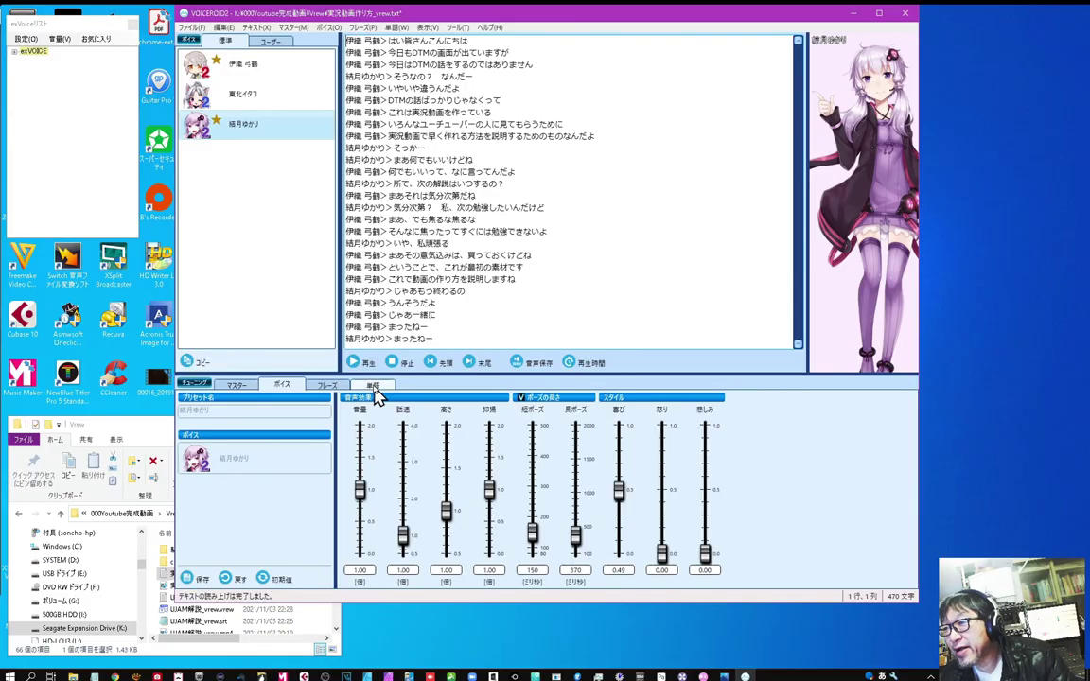
Preview the script, set 結月ゆかり's 喜び to 0.53, 怒り to 0.19 and 抑揚 to 1.51, and replay from her first line.
left_click(357, 367)
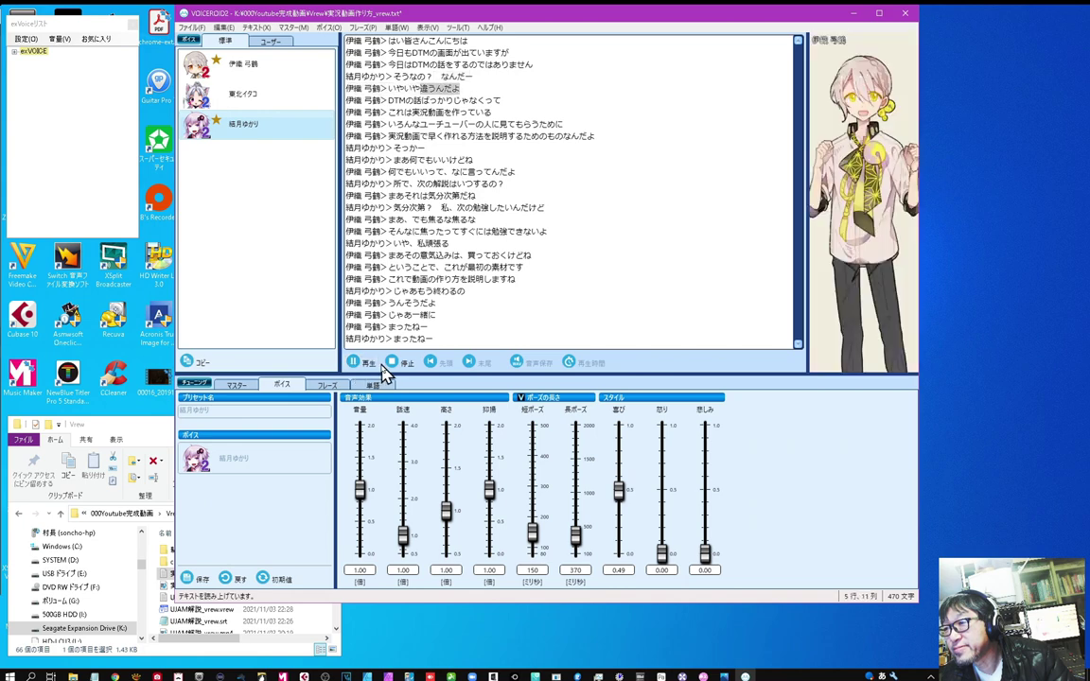
left_click(394, 365)
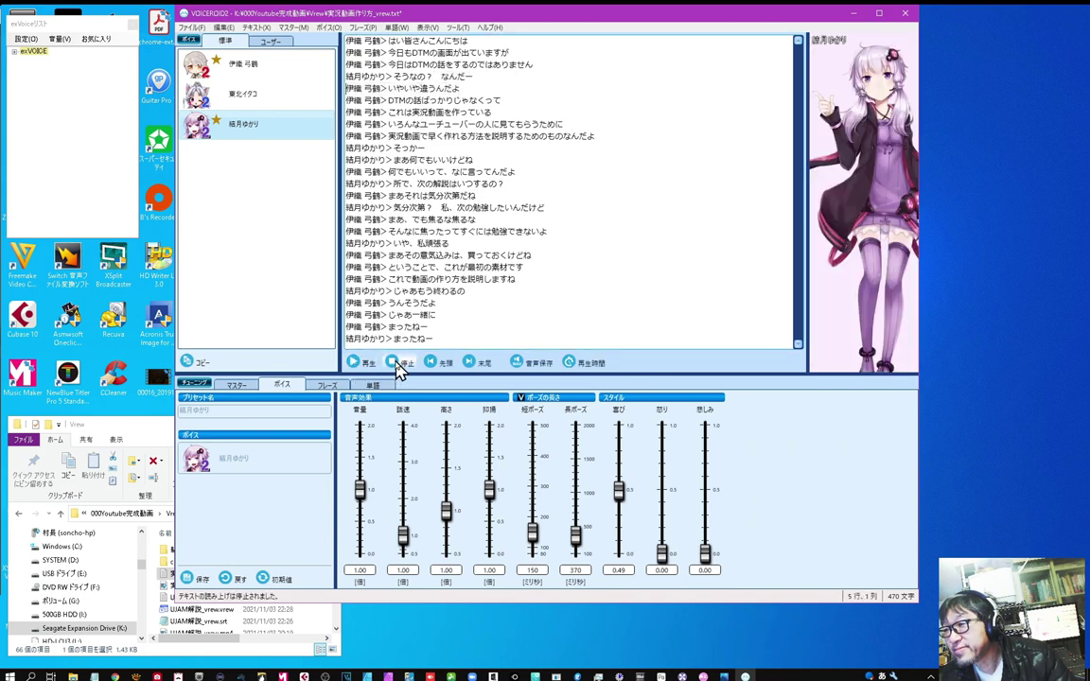
left_click(343, 75)
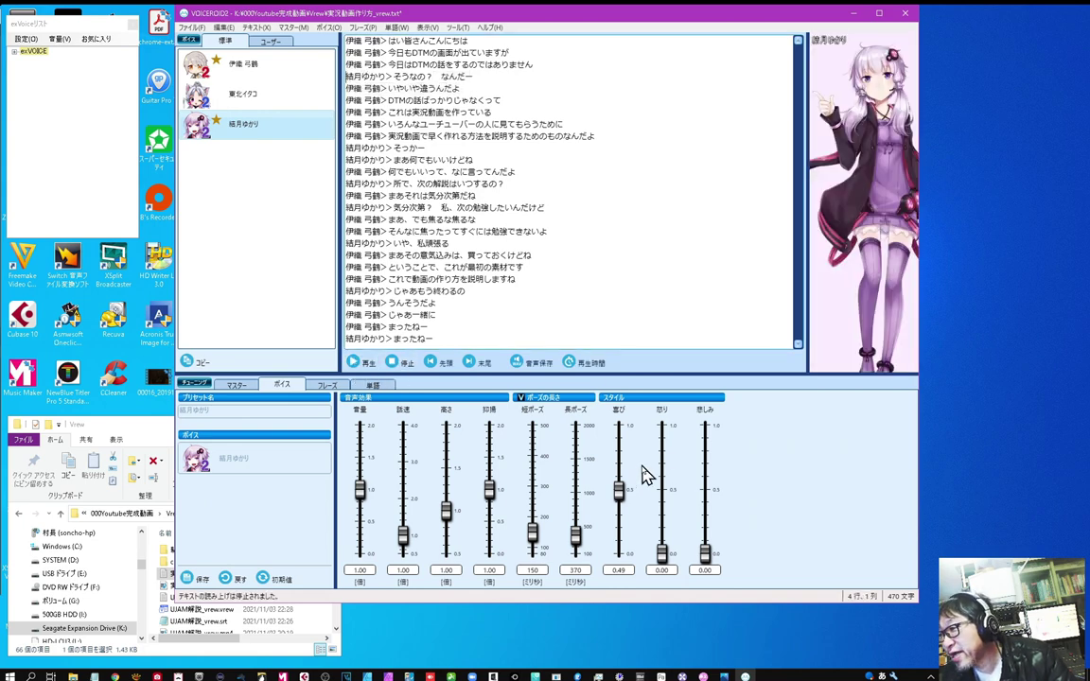
left_click_drag(621, 501, 621, 494)
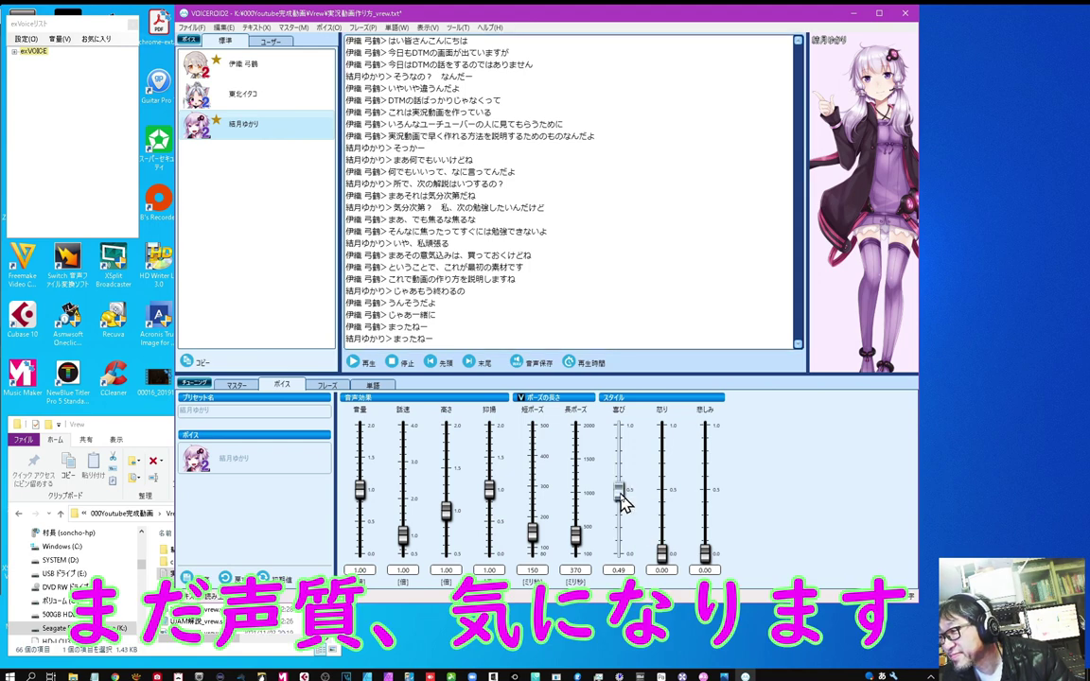
left_click_drag(659, 553, 665, 541)
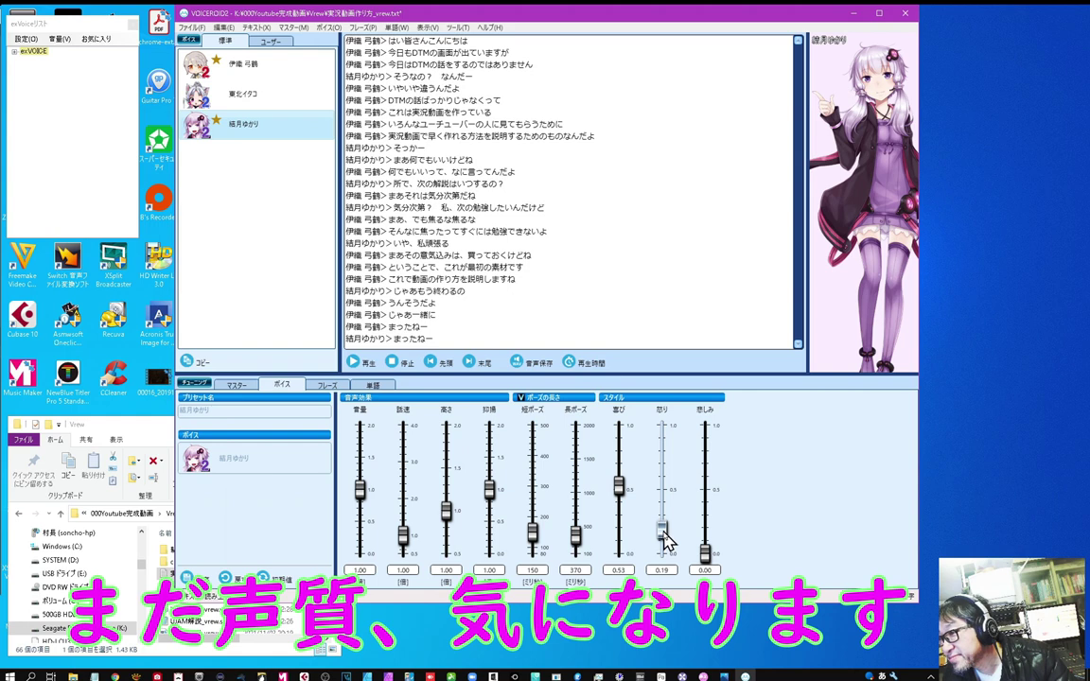
left_click_drag(493, 500, 491, 457)
left_click(356, 363)
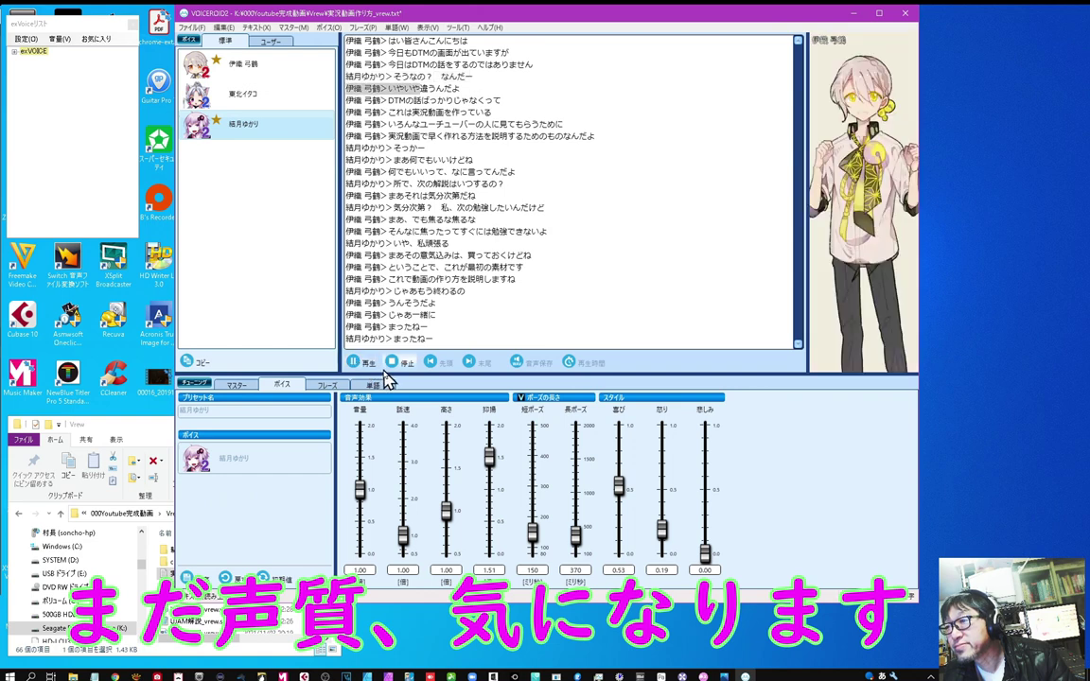
left_click(391, 367)
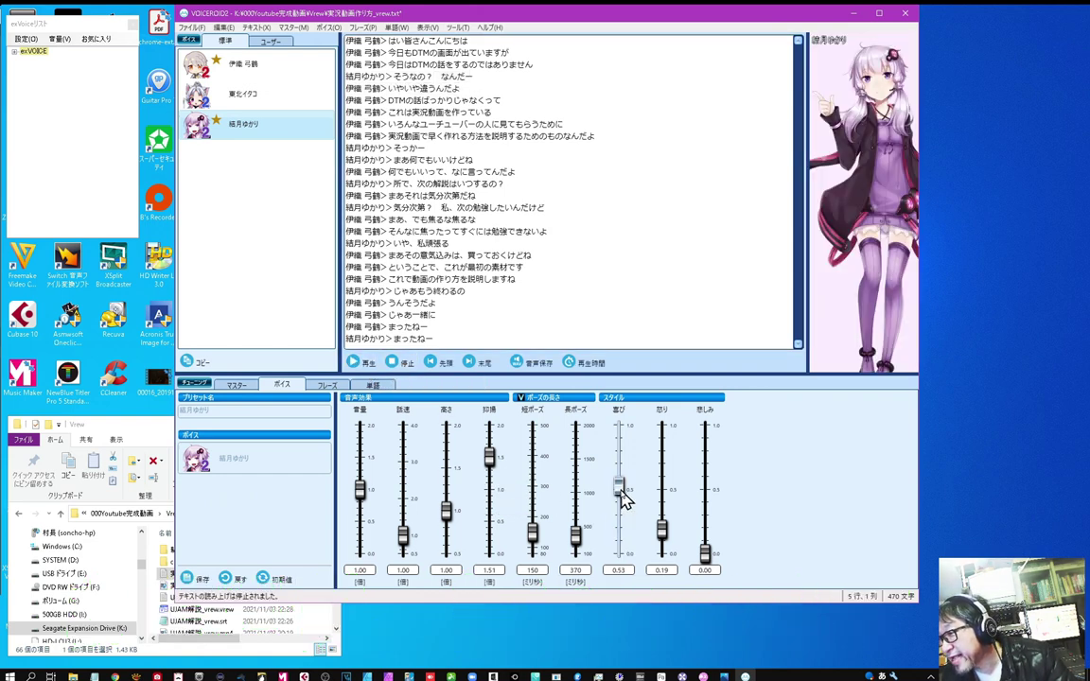
Show the phrase tuning view and return the text cursor to the very start of the script.
left_click(326, 385)
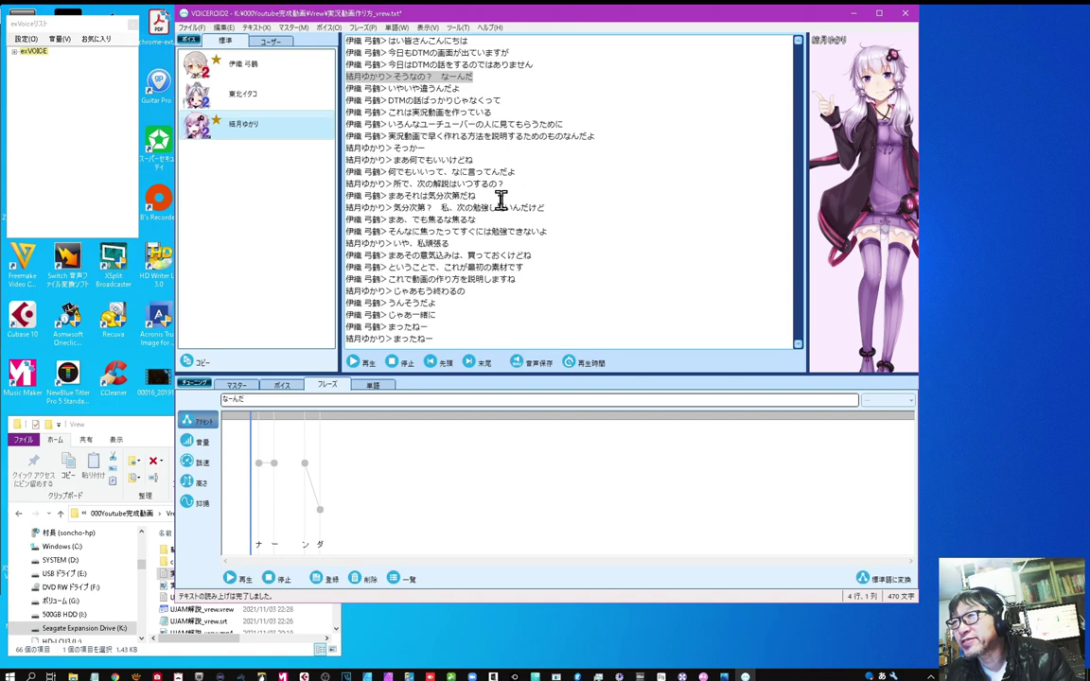
key("Page_Down")
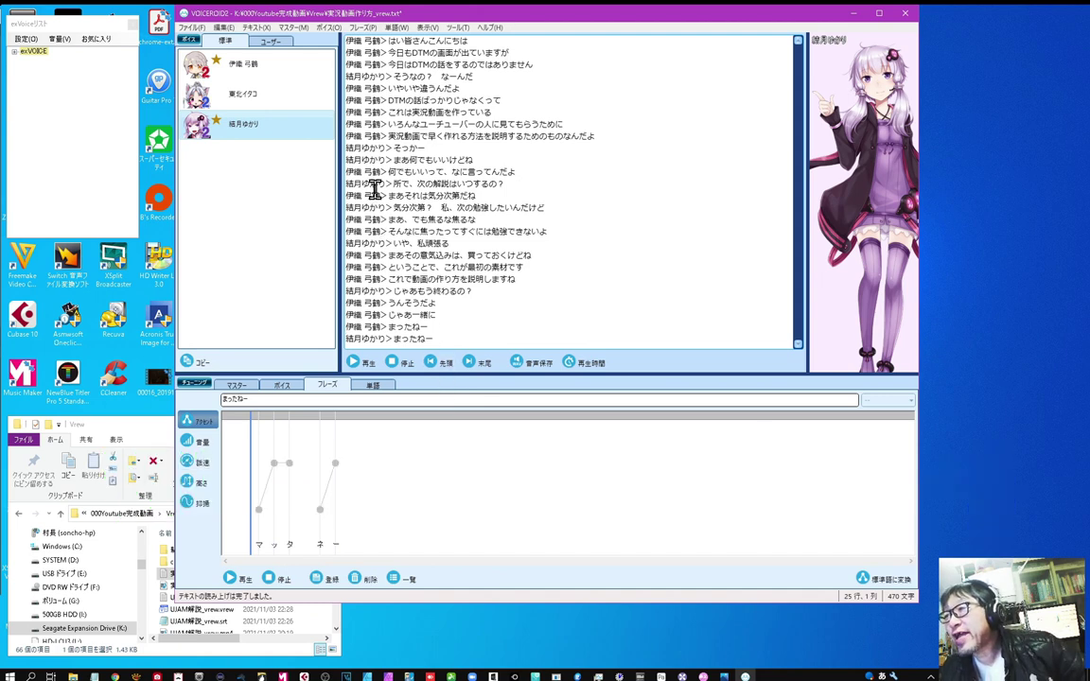
key("ctrl+Home")
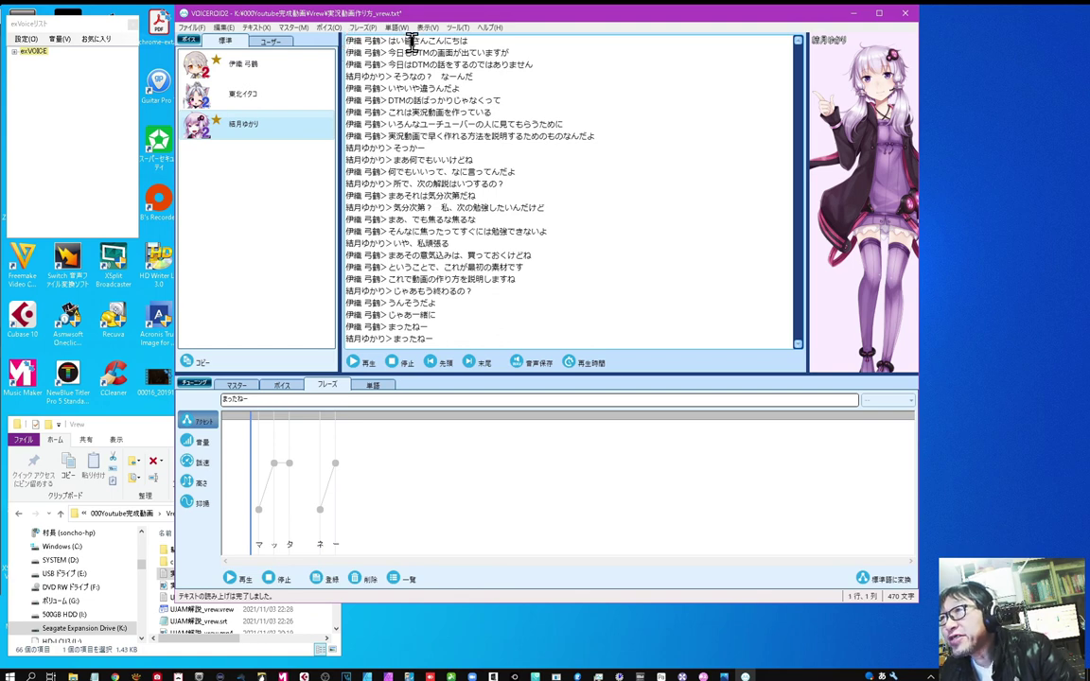
In the program options for audio saving, set the 終了ポーズ to 100 milliseconds and accept the change.
left_click(457, 27)
left_click(461, 46)
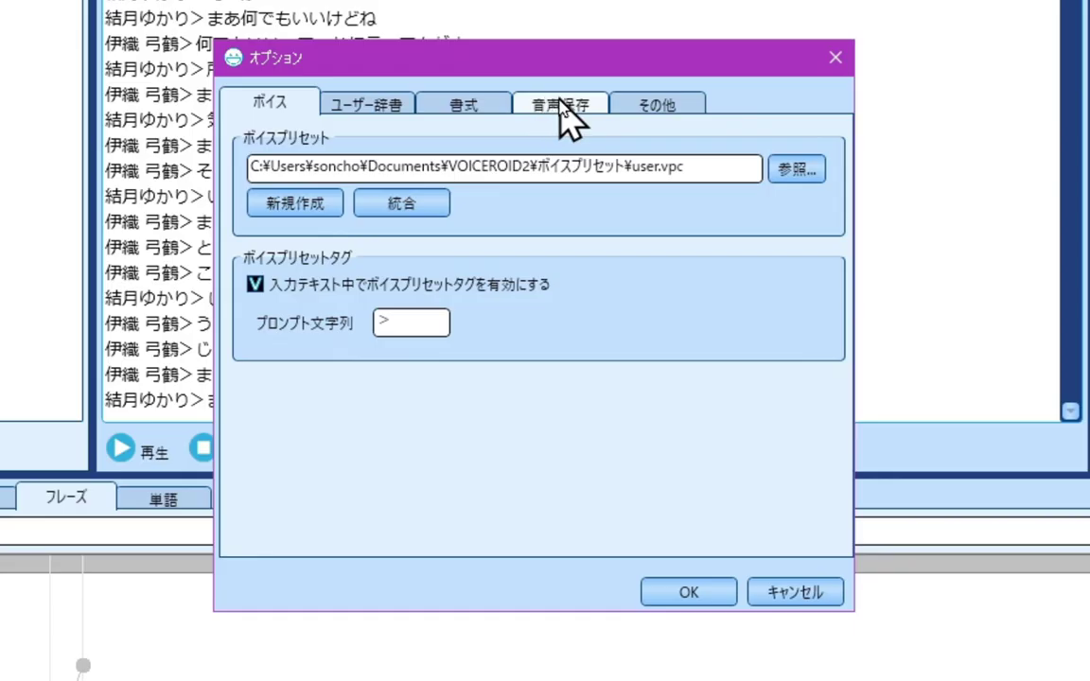
left_click(559, 203)
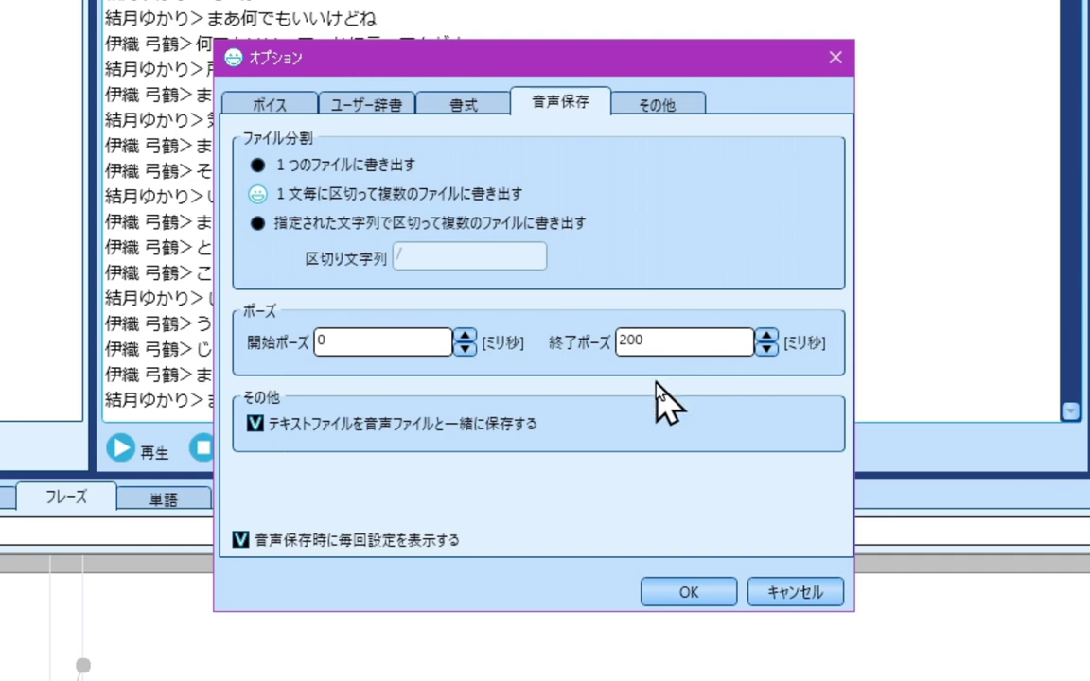
double_click(652, 340)
type("10")
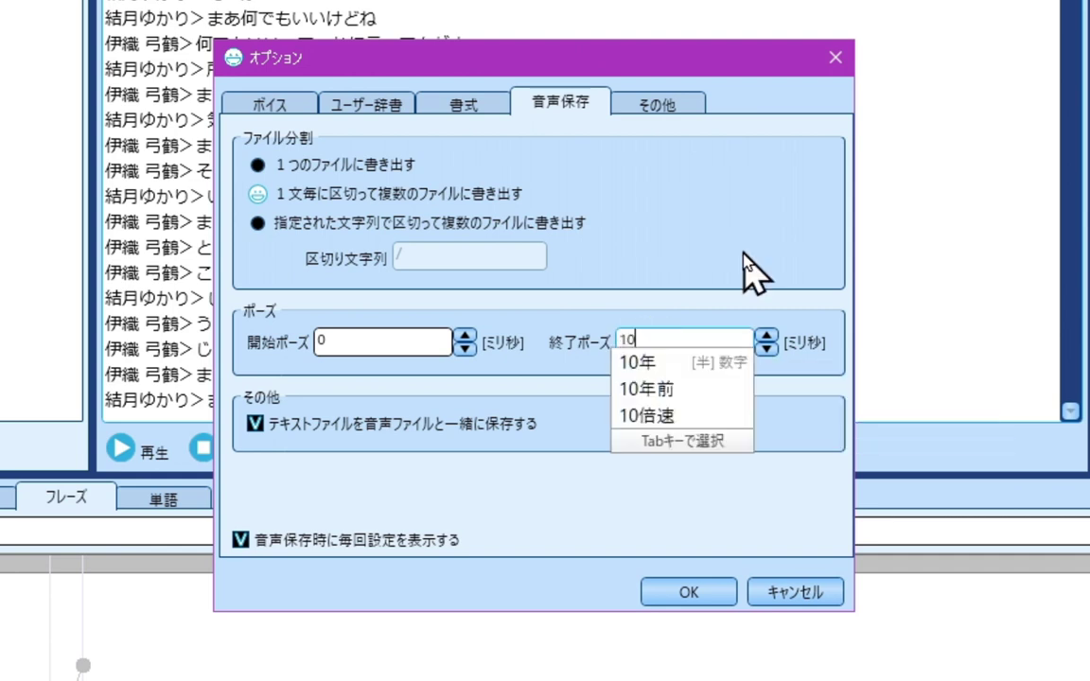
type("0")
key("Return")
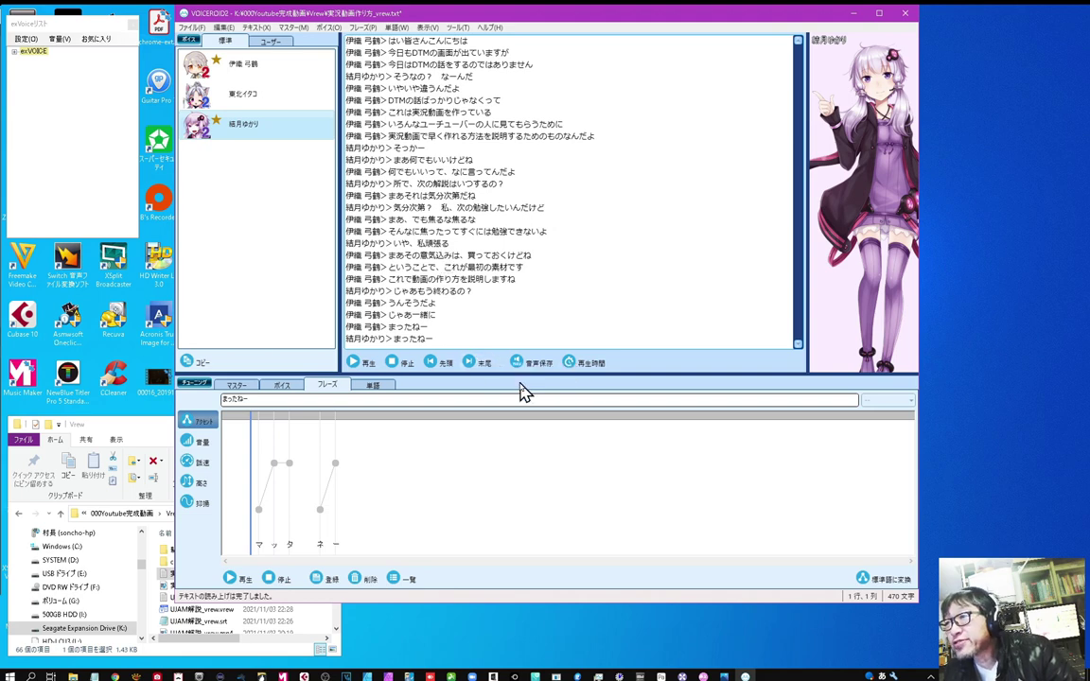
Start saving the audio as one file per sentence and go to the Vrew folder as the save location.
left_click(533, 363)
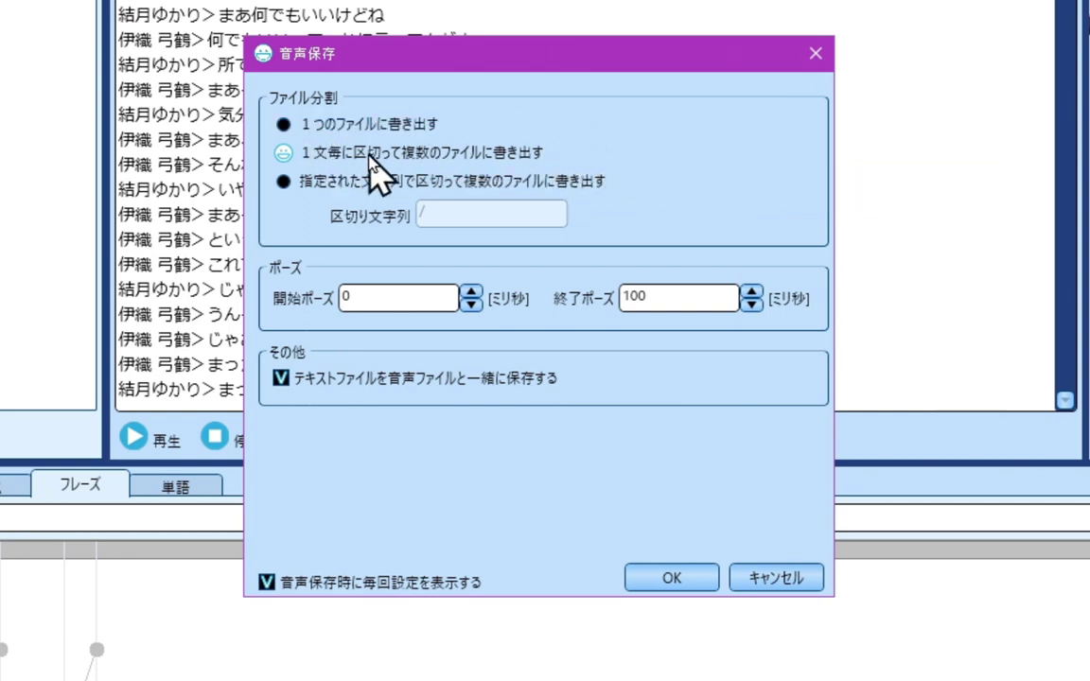
left_click(671, 578)
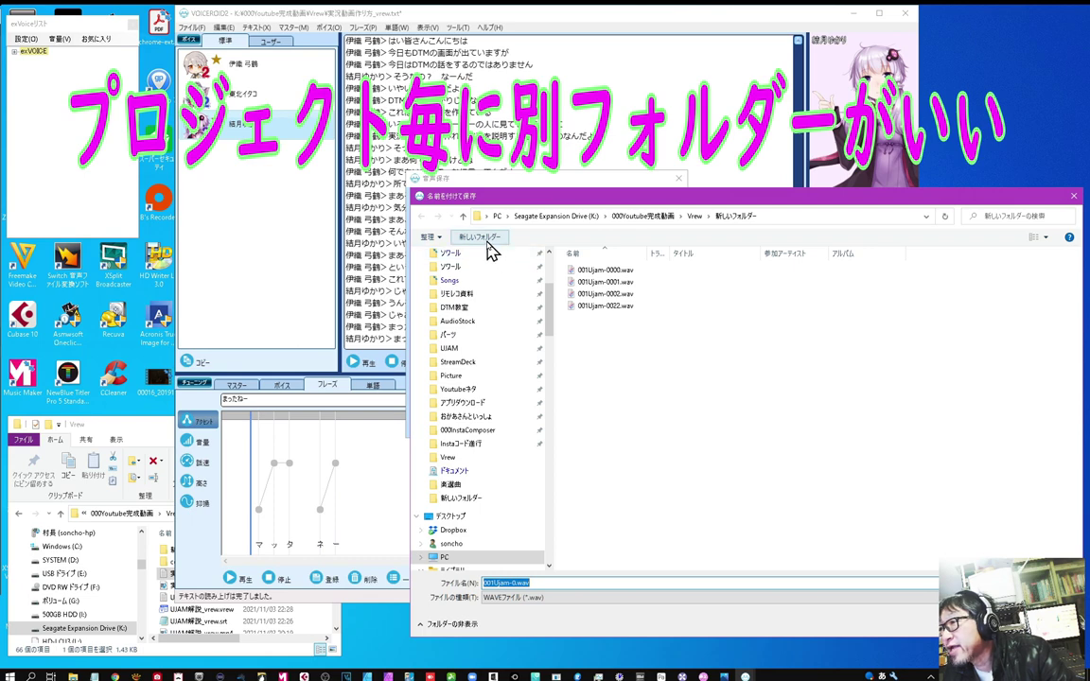
left_click(700, 219)
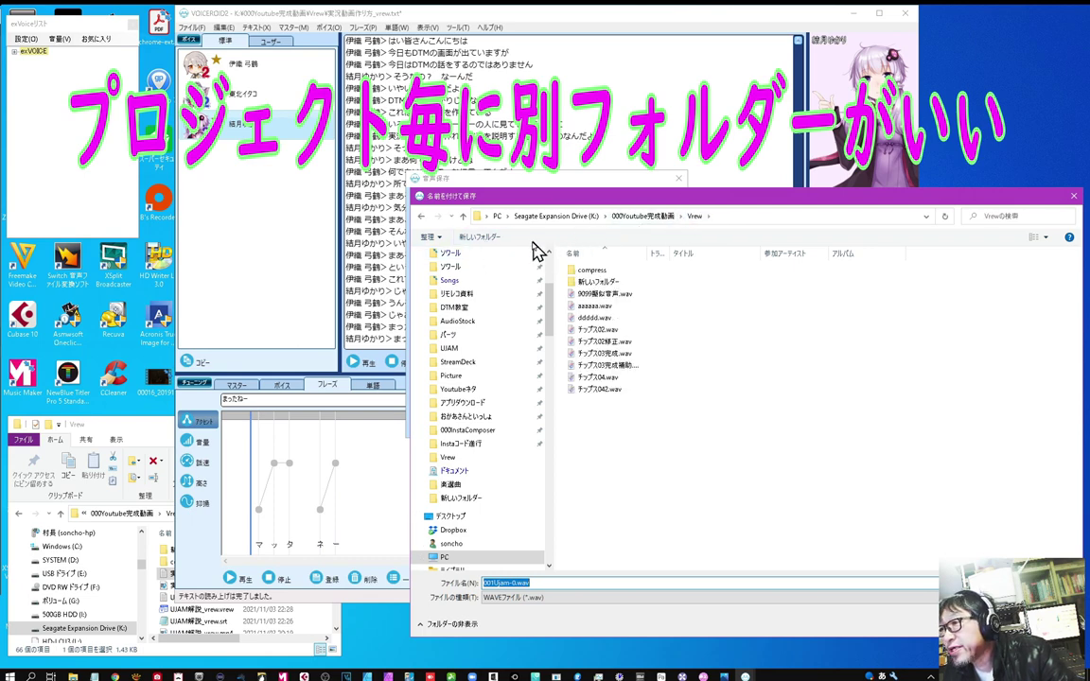
Create a folder named 解説テスト inside the Vrew folder and open it as the save destination.
left_click(491, 239)
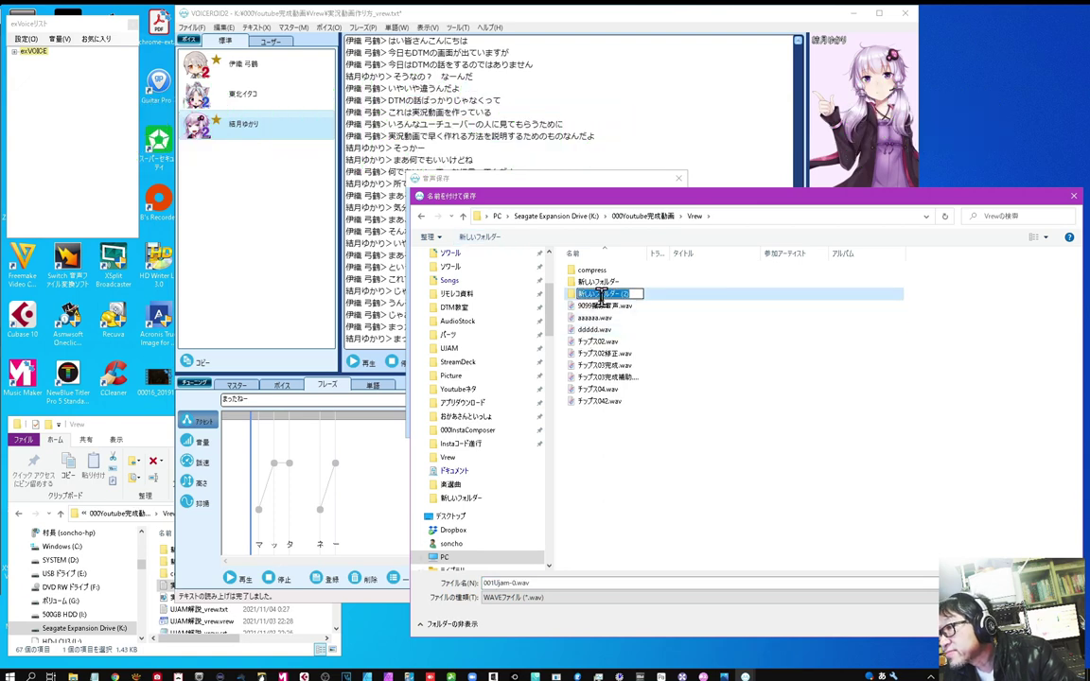
left_click_drag(627, 296, 577, 315)
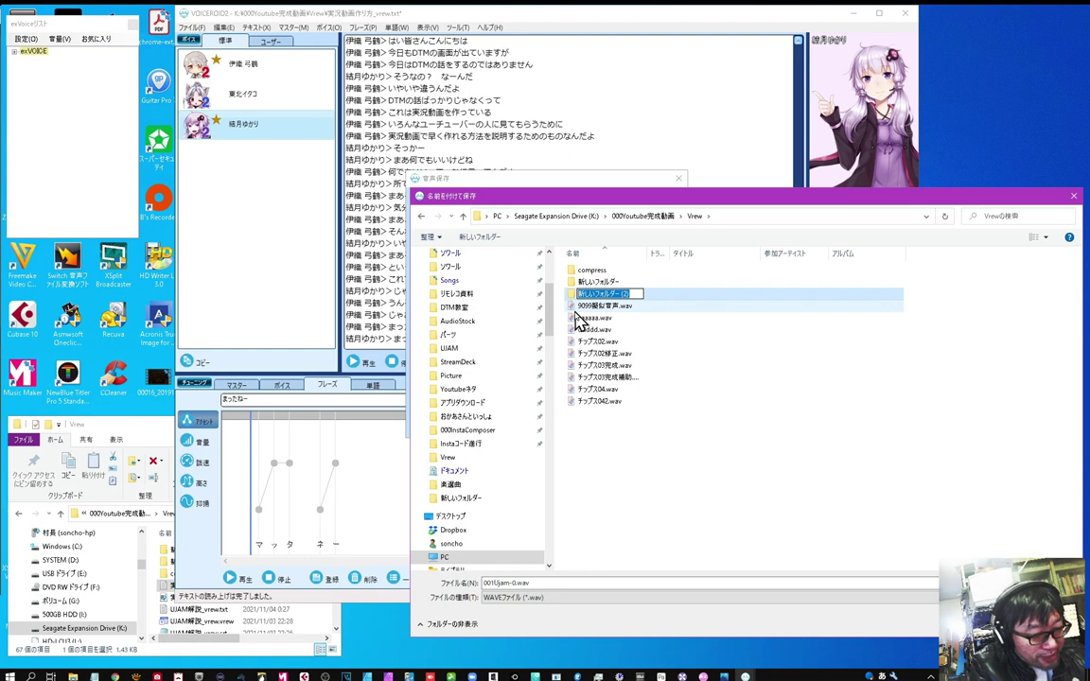
type("かい")
type("せつて")
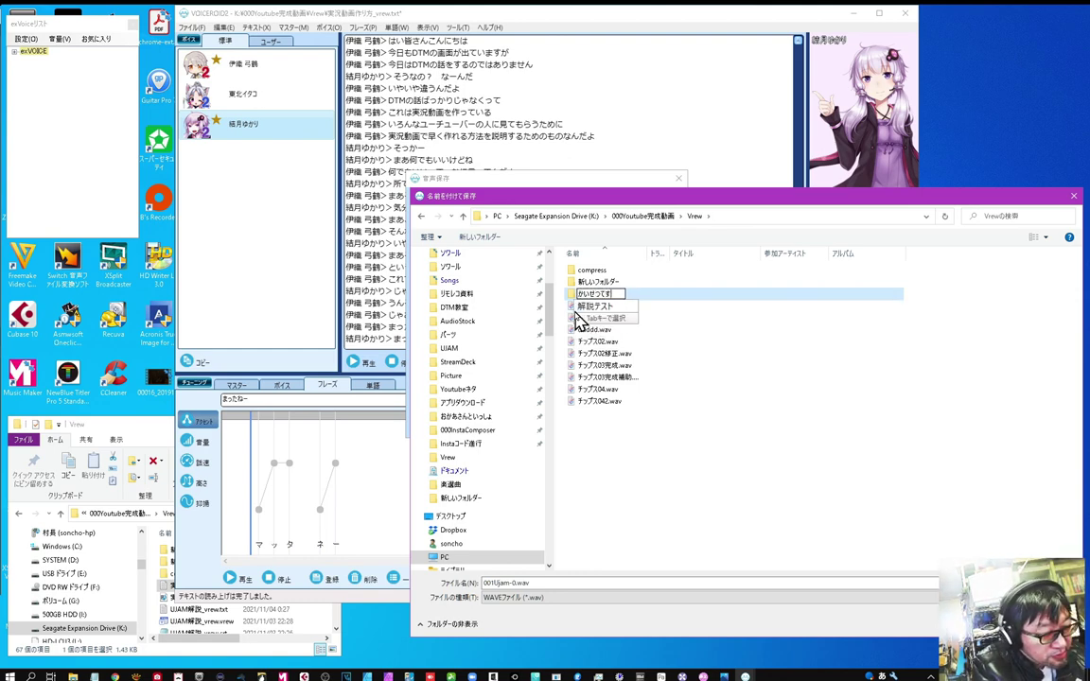
key("Tab")
key("Return")
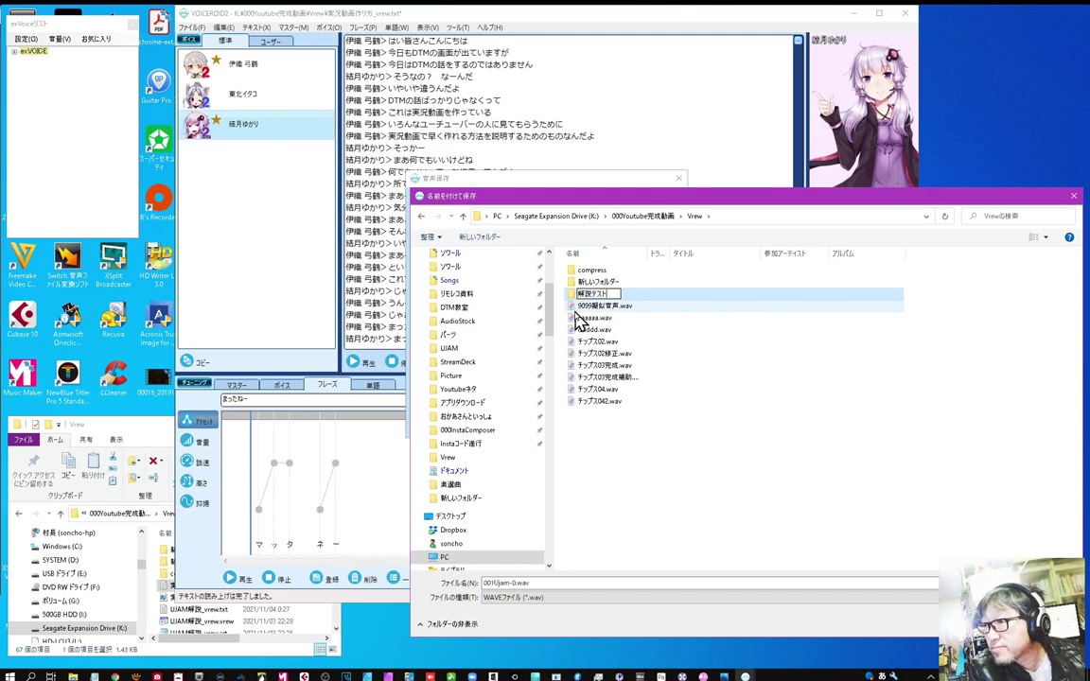
key("Return")
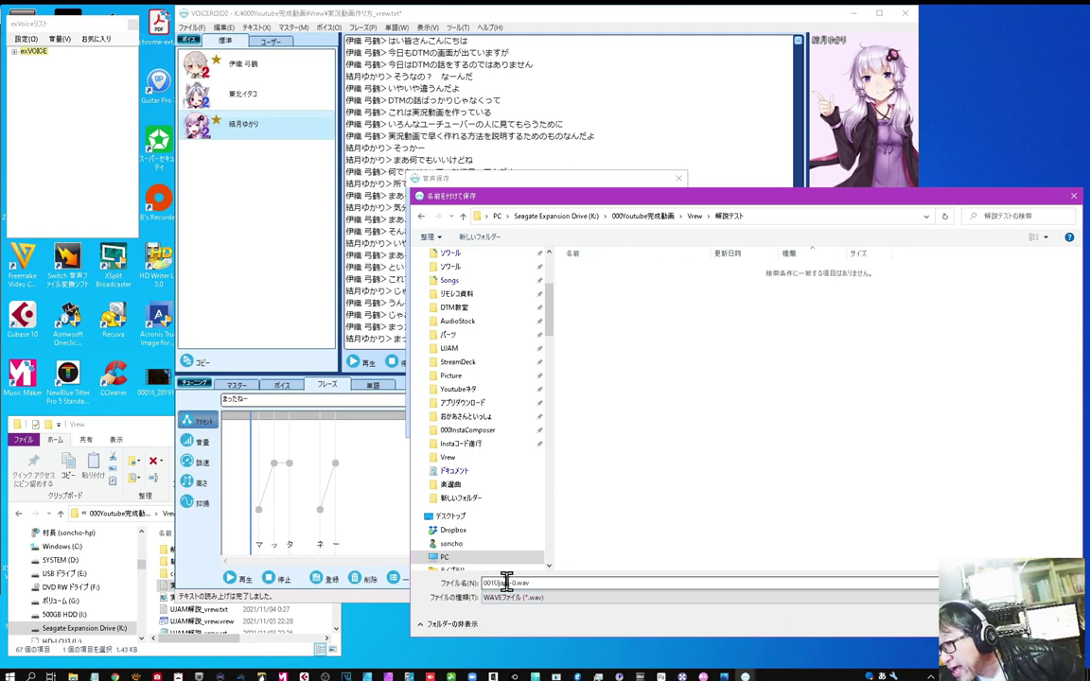
Name the output files 解説wav, save the per-sentence speech files into the 解説テスト folder, and close the save settings.
left_click(507, 582)
type("kaise")
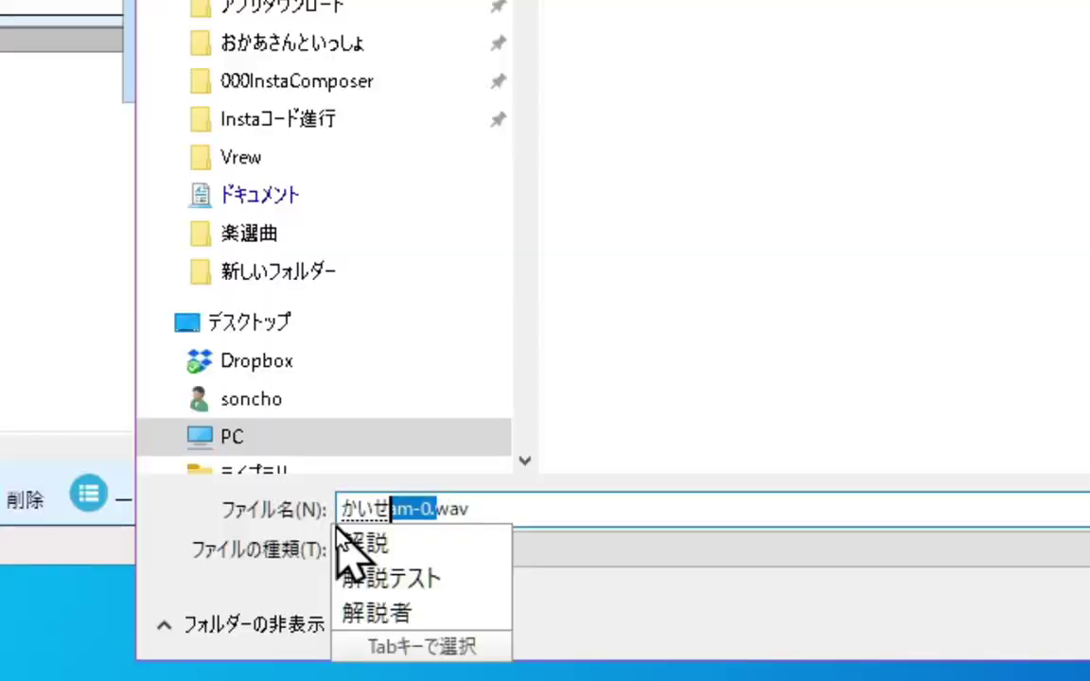
type("tsu")
key("space")
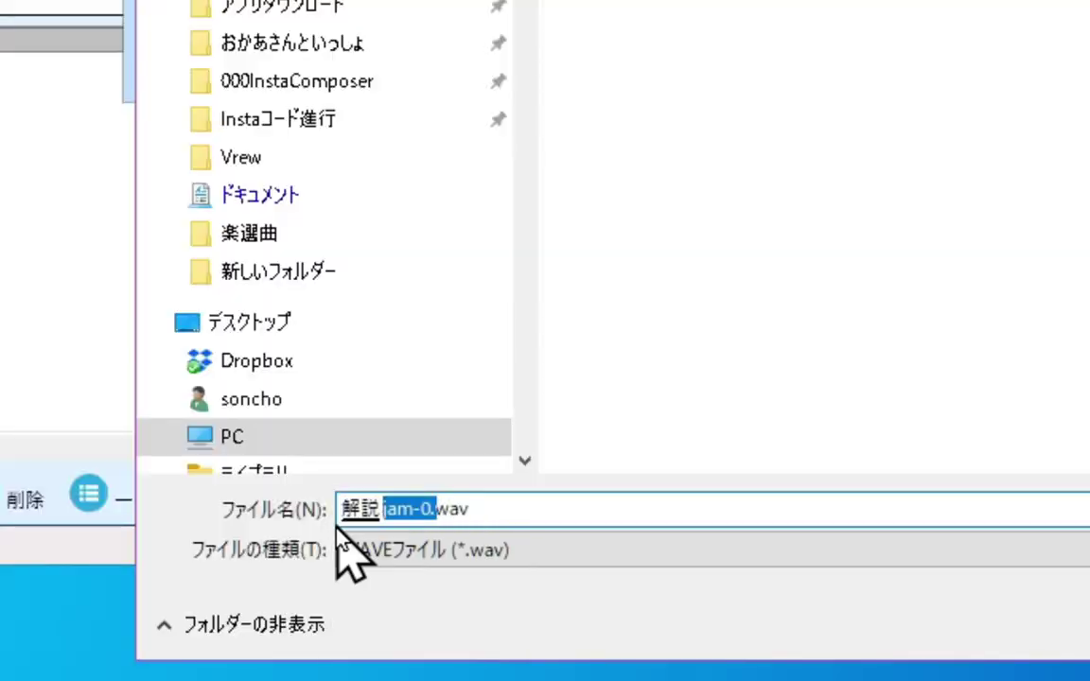
key("Return")
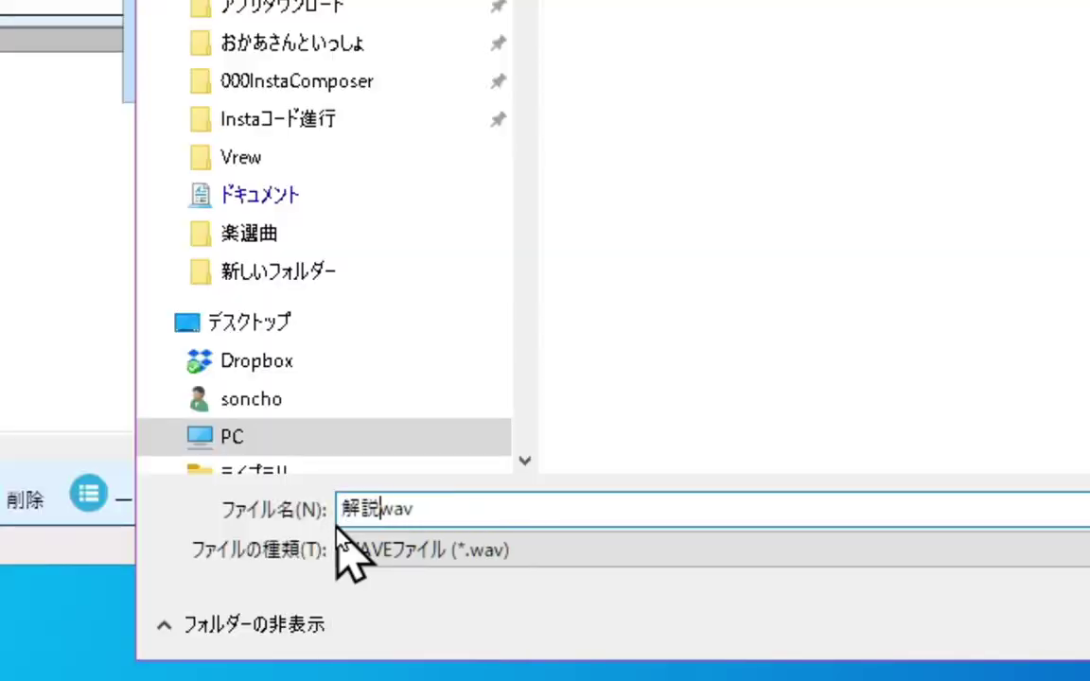
double_click(360, 510)
left_click(375, 511)
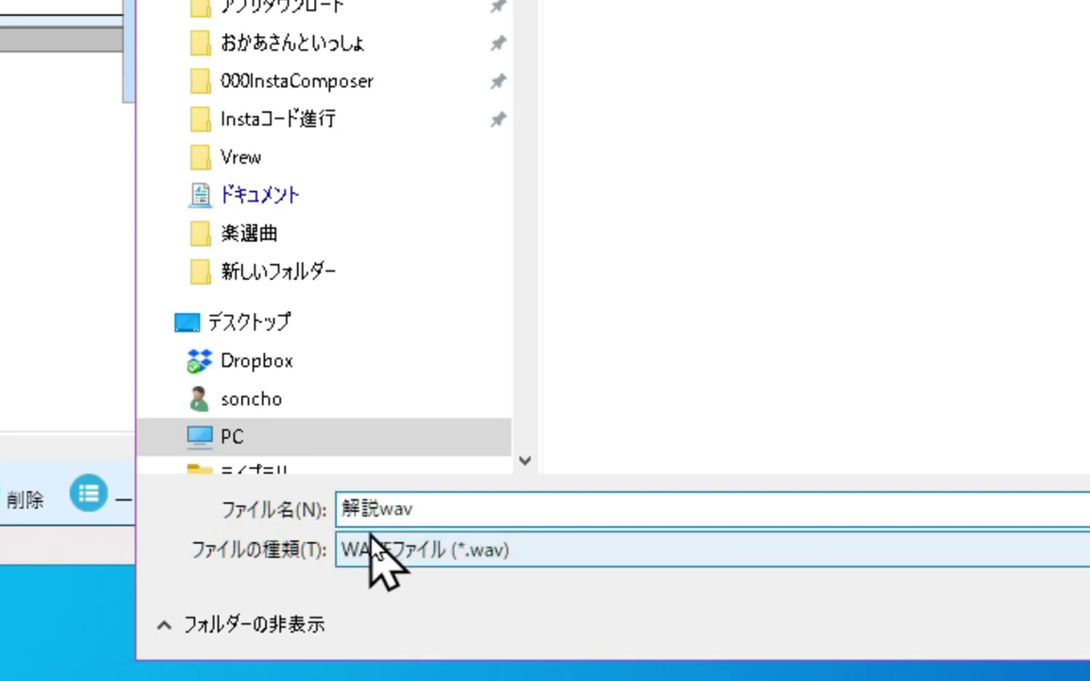
type(".")
key("Return")
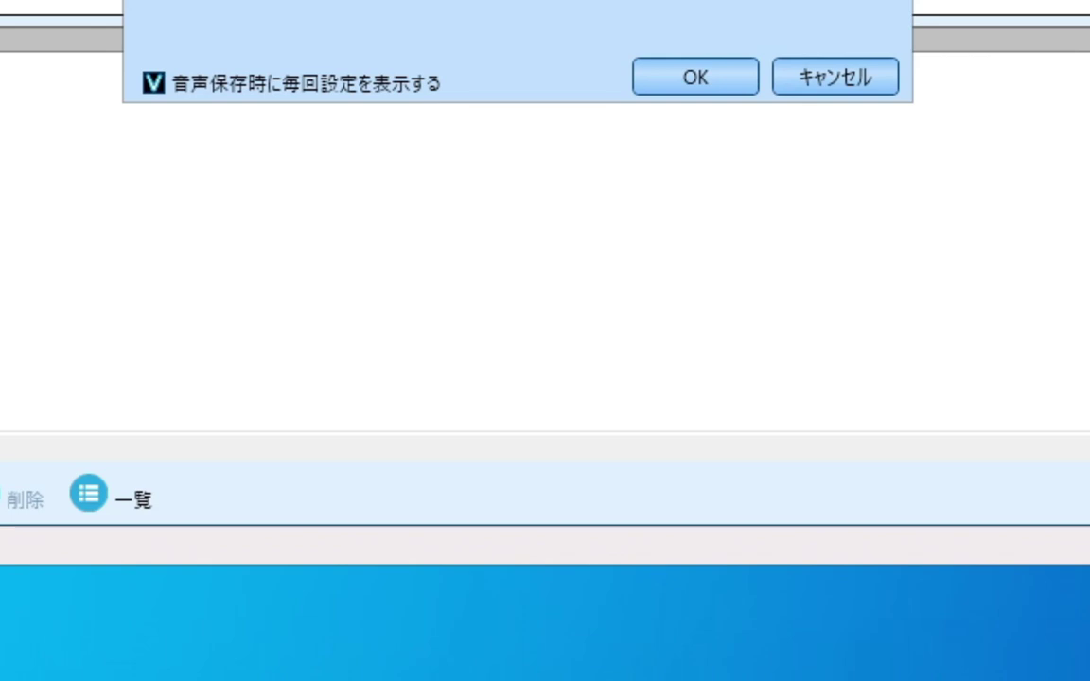
left_click(695, 75)
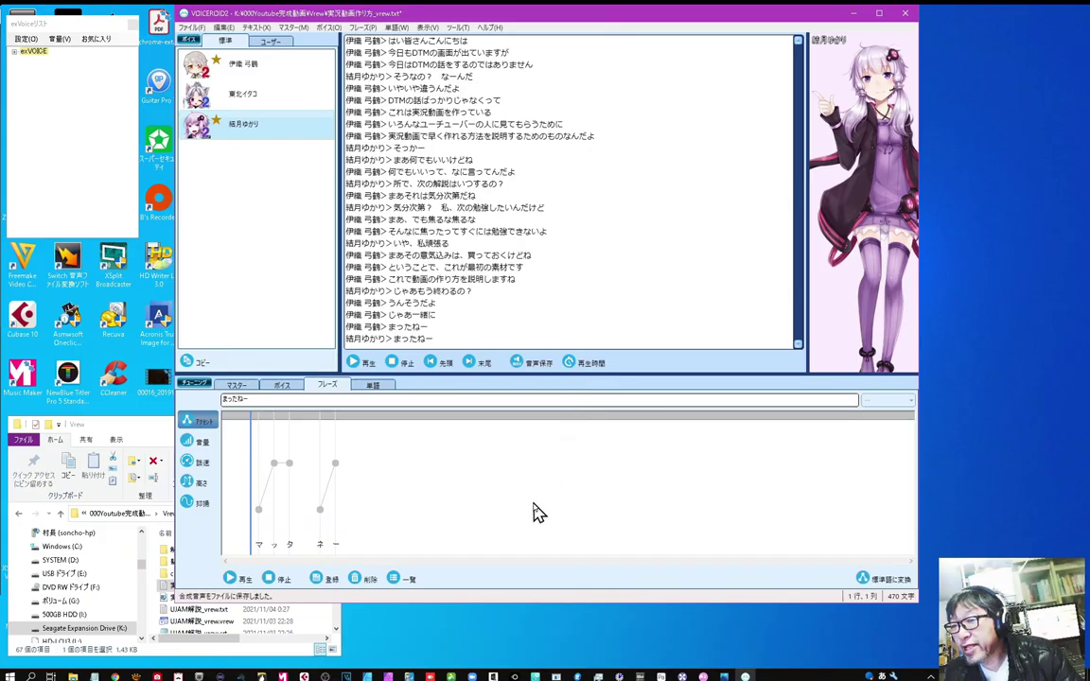
Switch to File Explorer and look through the exported text and WAV files in the 解説テスト folder.
key("alt+Tab")
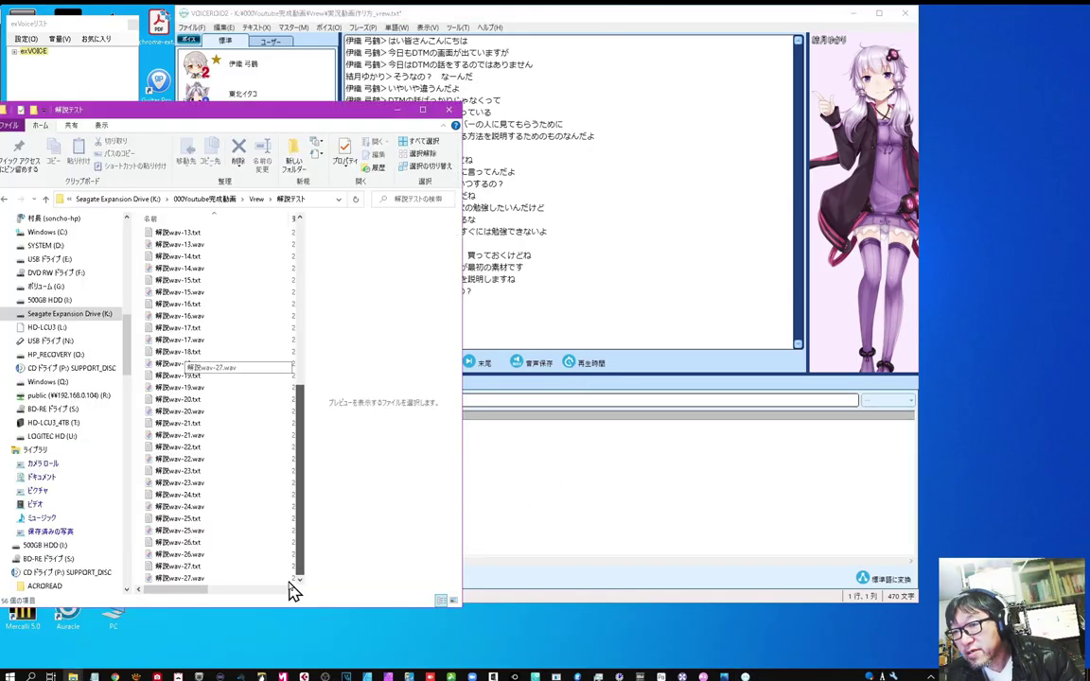
left_click_drag(295, 576, 336, 260)
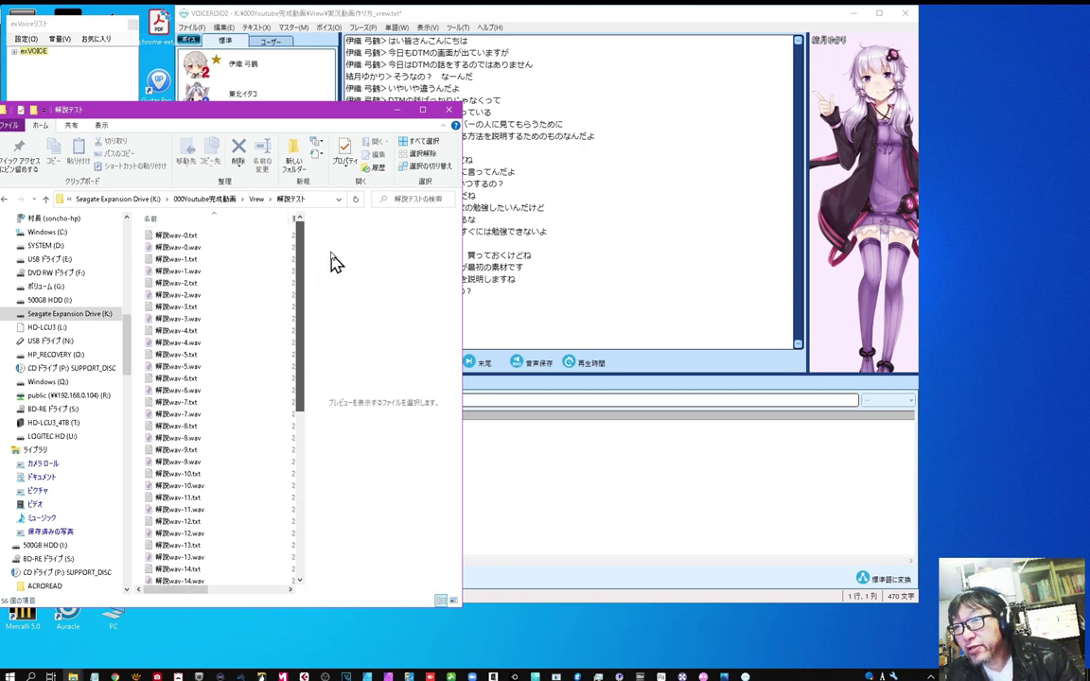
left_click(185, 220)
left_click(186, 220)
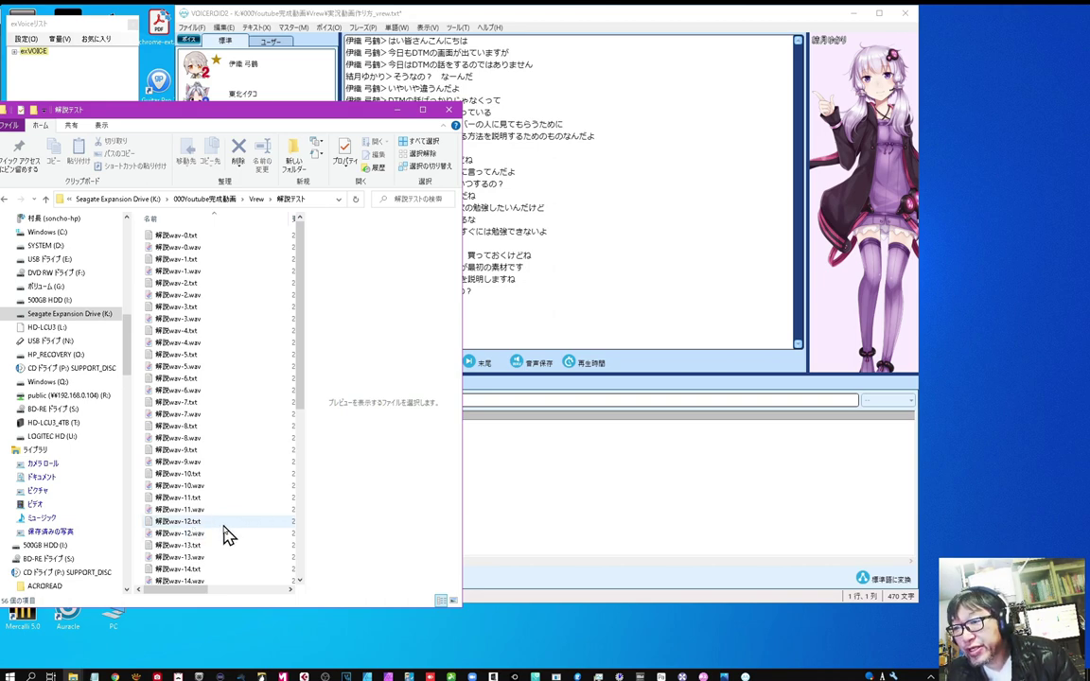
scroll(225, 533, "down", 4)
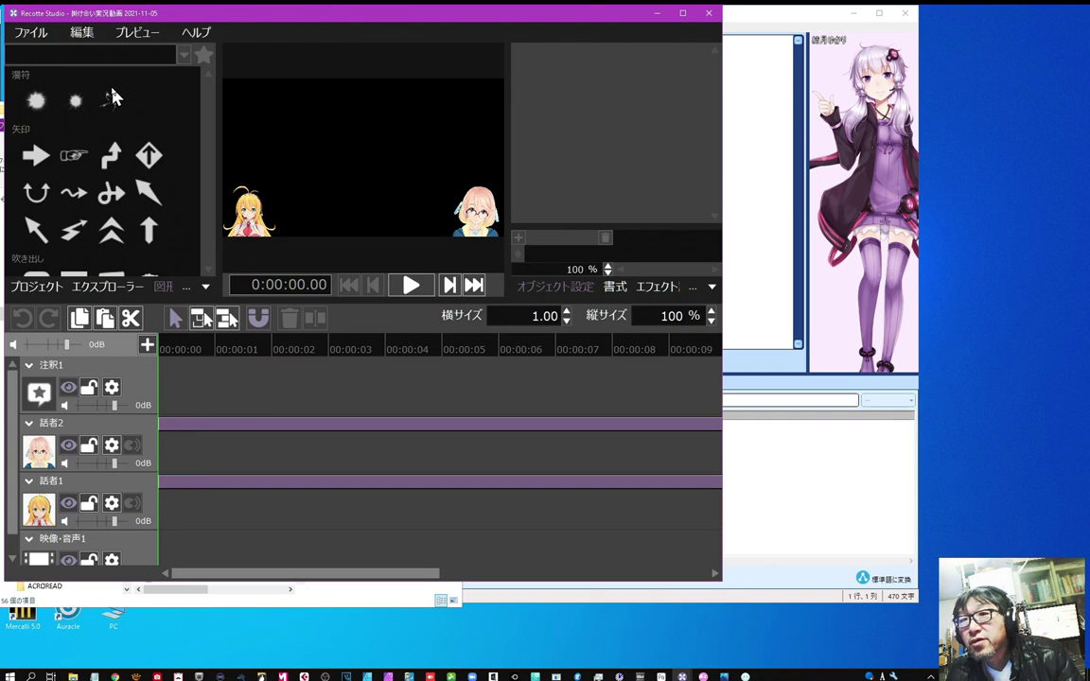
In Recotte Studio, browse from the Ujam練習 folder to the 解説テスト folder under 000Youtube完成動画 and Vrew.
left_click(90, 290)
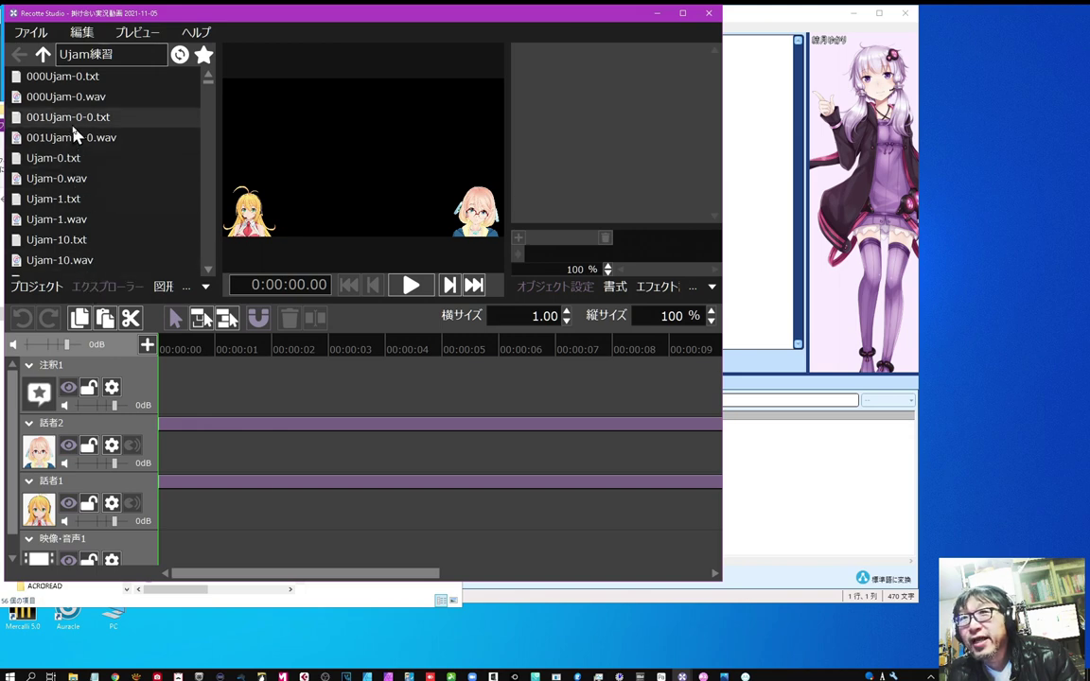
left_click(42, 54)
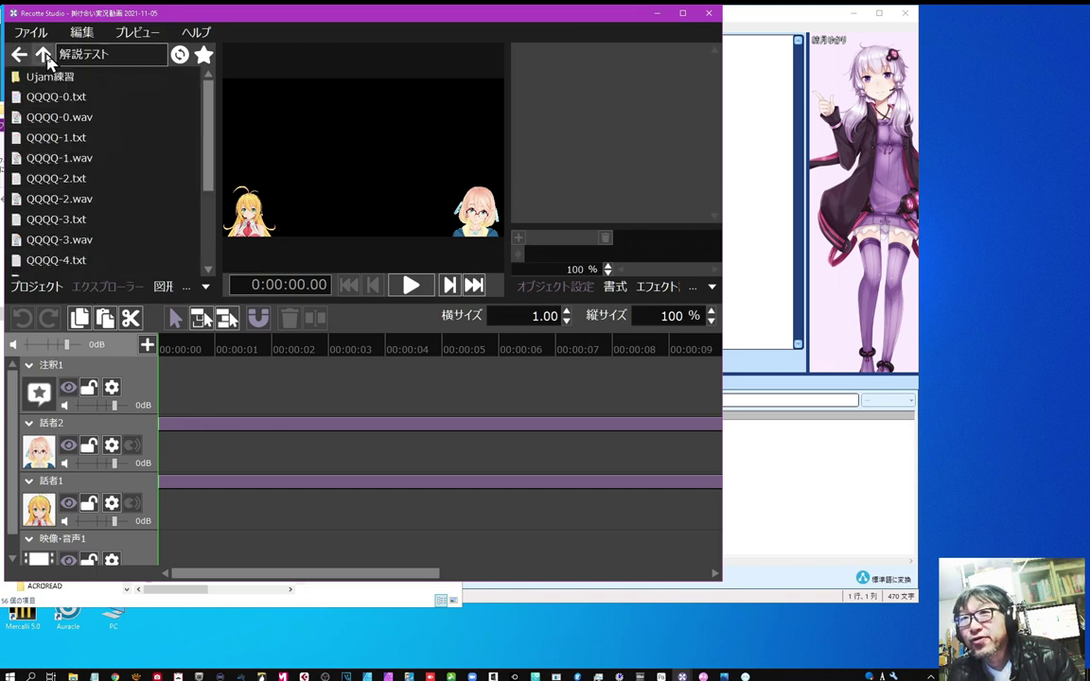
left_click(44, 55)
double_click(87, 221)
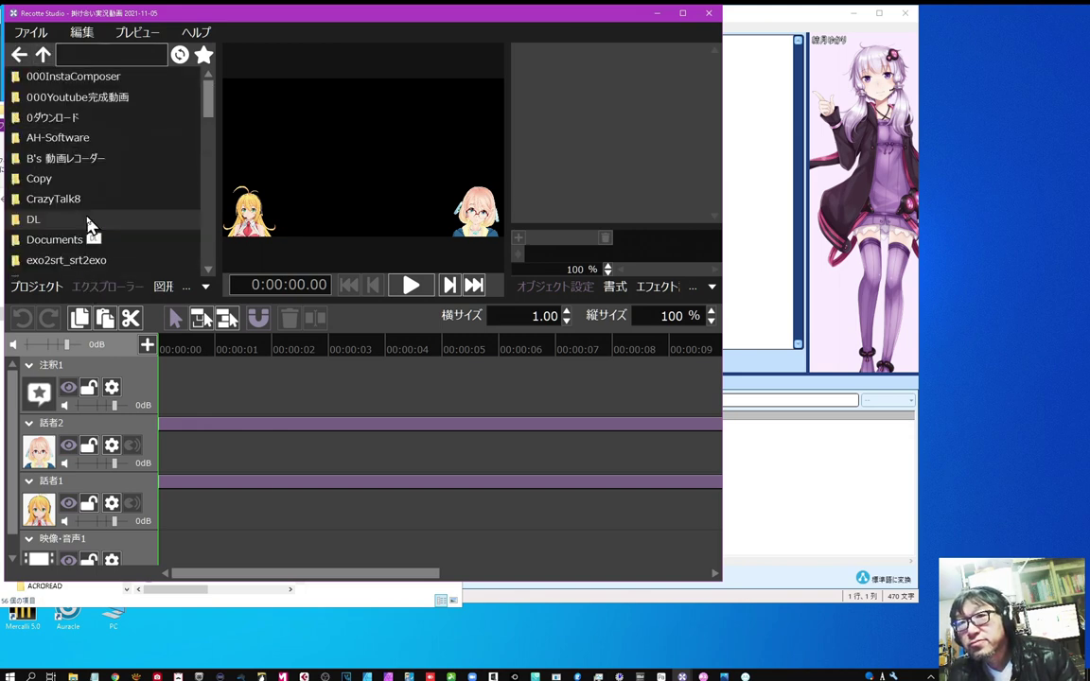
double_click(81, 98)
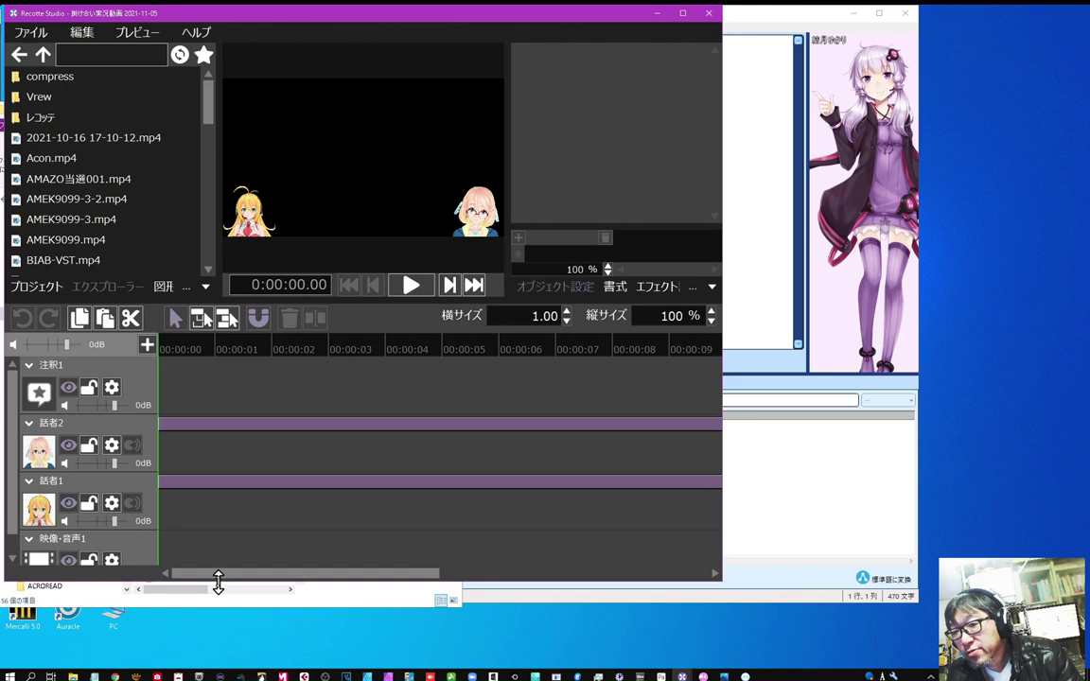
left_click(348, 595)
left_click_drag(349, 123, 370, 219)
left_click(83, 178)
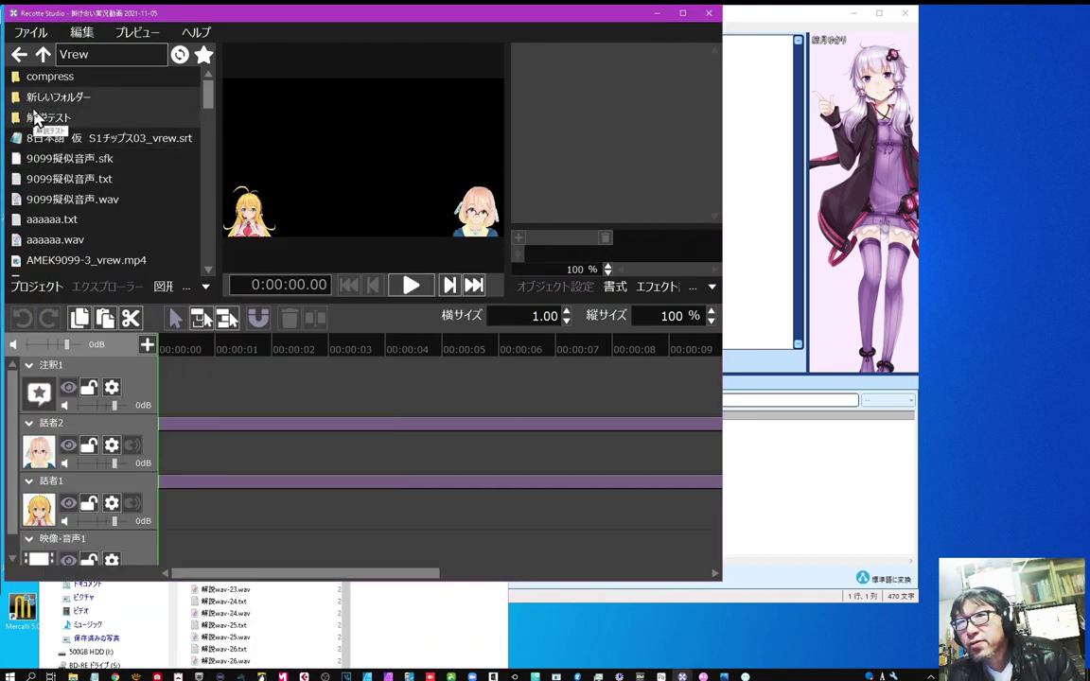
left_click(36, 121)
double_click(36, 121)
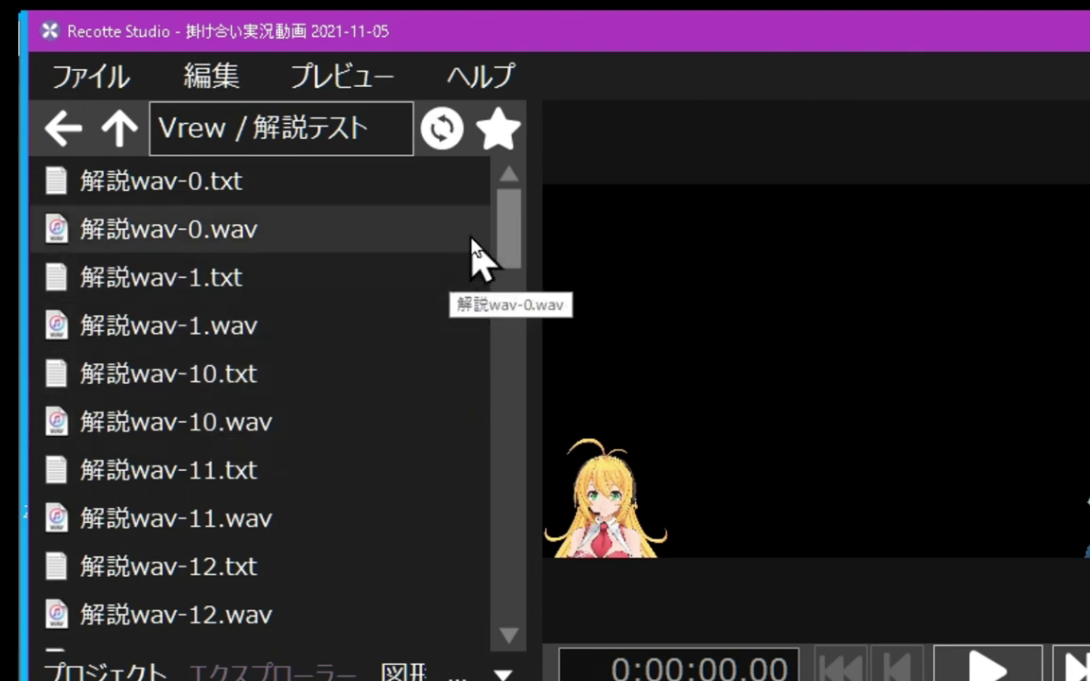
Examine the order in which the numbered 解説wav files are sorted in Recotte Studio's file list.
left_click_drag(519, 236, 509, 380)
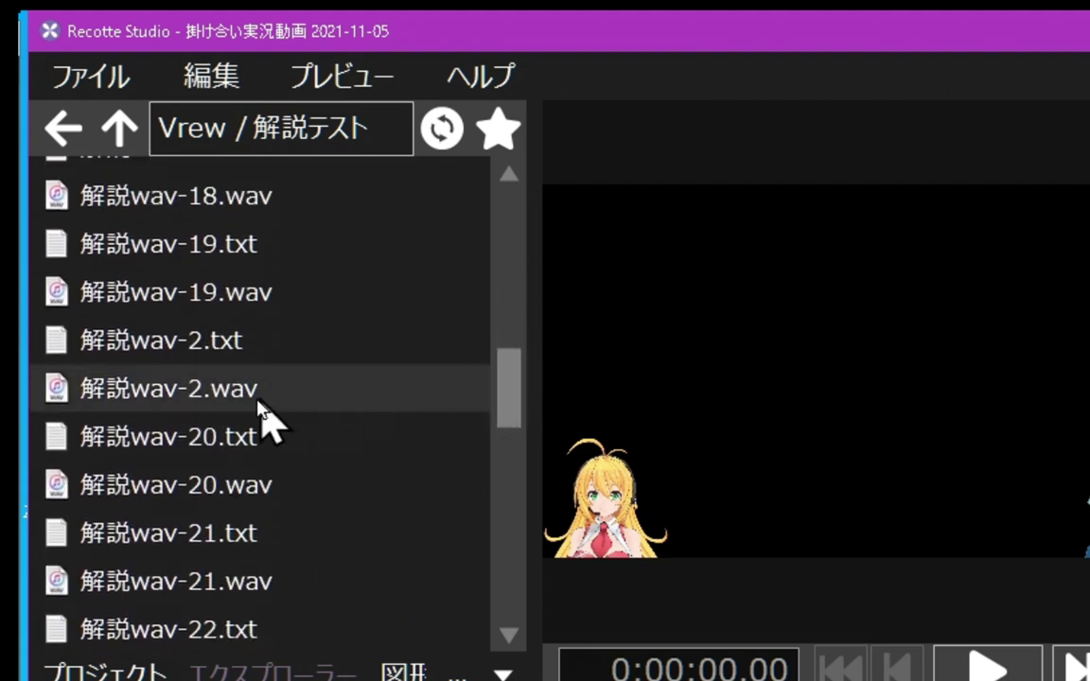
left_click_drag(504, 396, 516, 526)
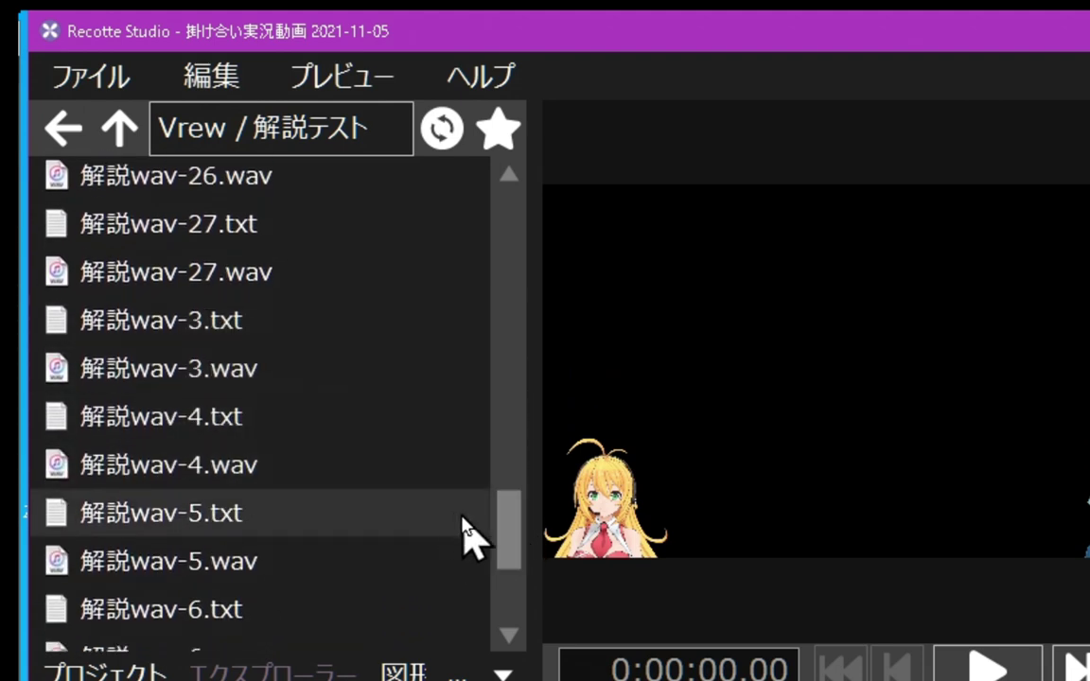
left_click_drag(504, 536, 513, 582)
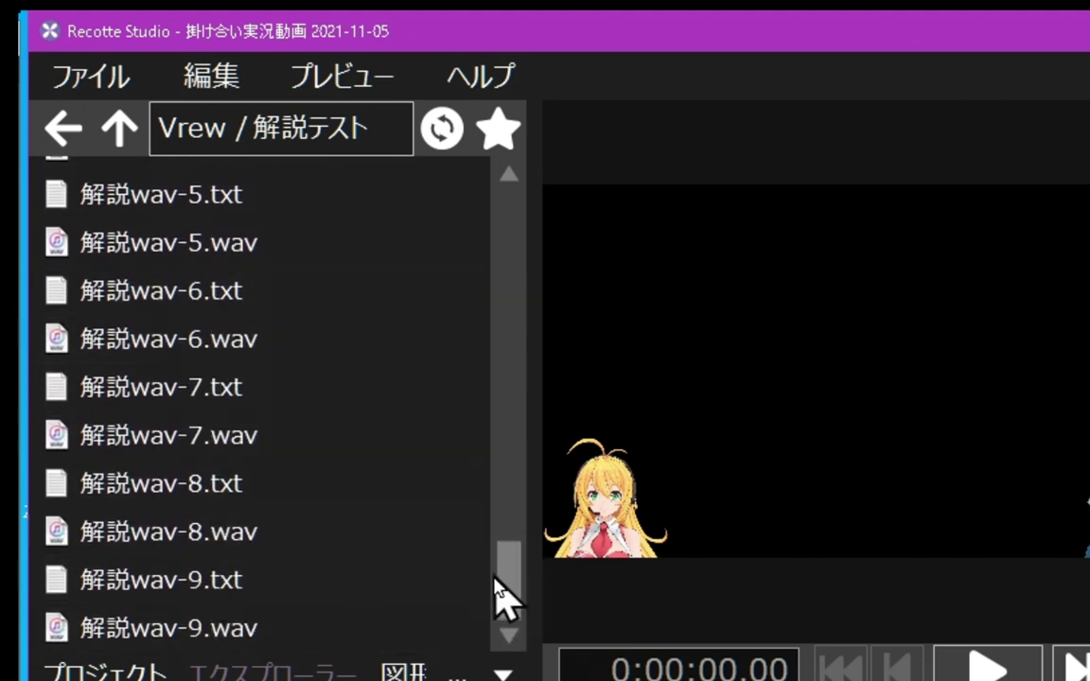
left_click_drag(508, 596, 533, 231)
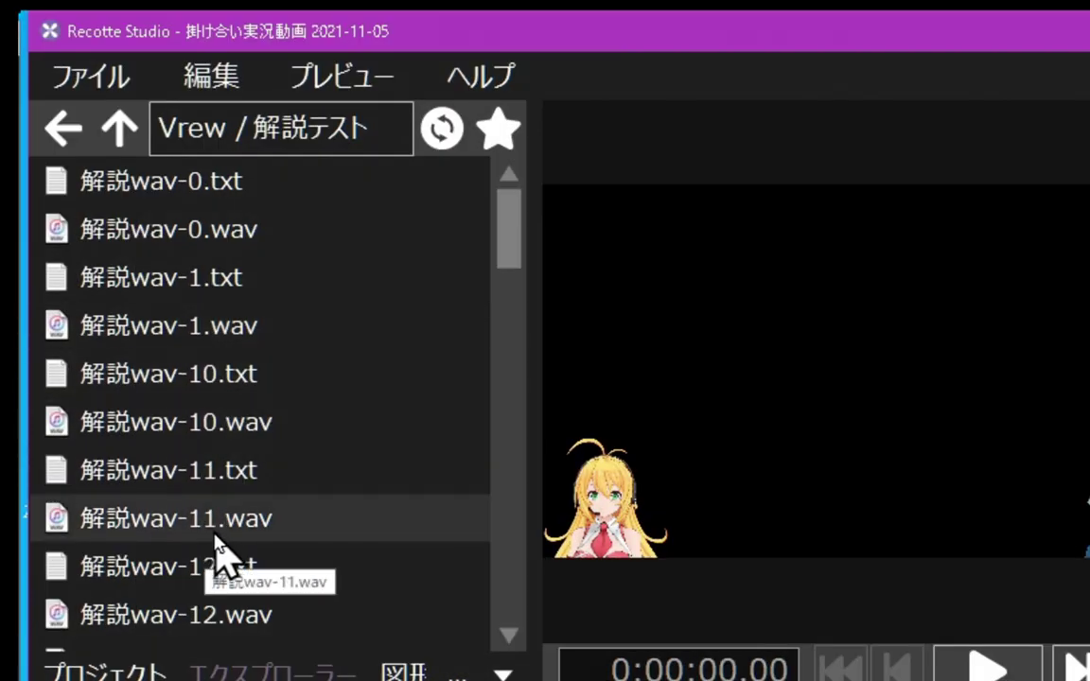
left_click_drag(502, 241, 516, 222)
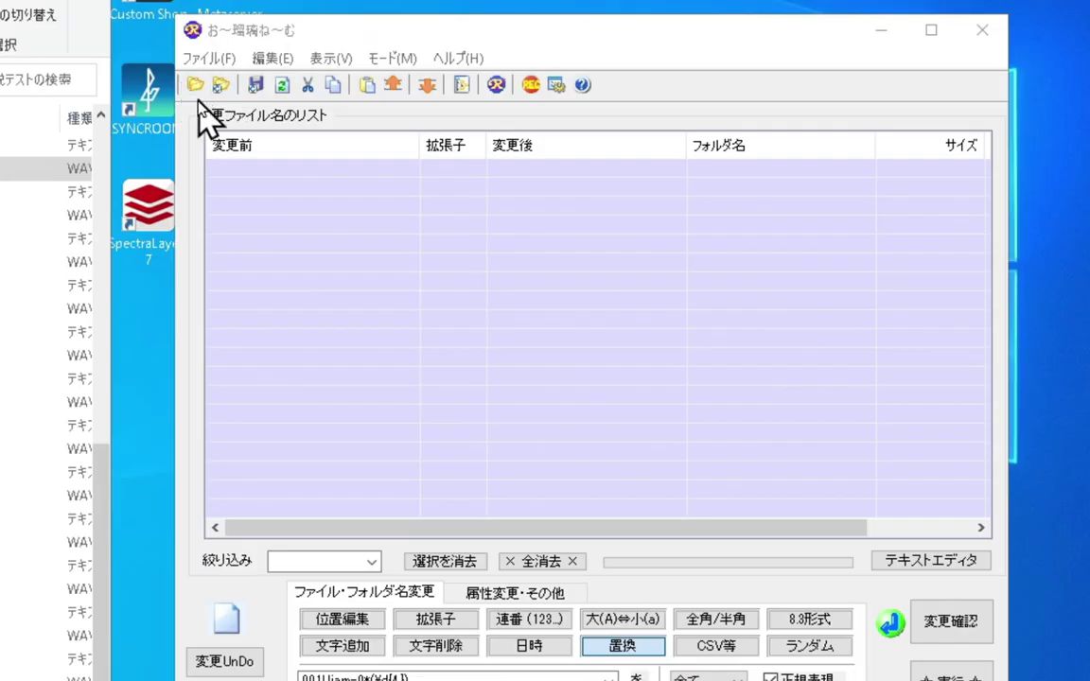
In お～瑠璃ね～む, load all files from the 解説テスト folder inside Vrew into the rename list.
left_click(195, 87)
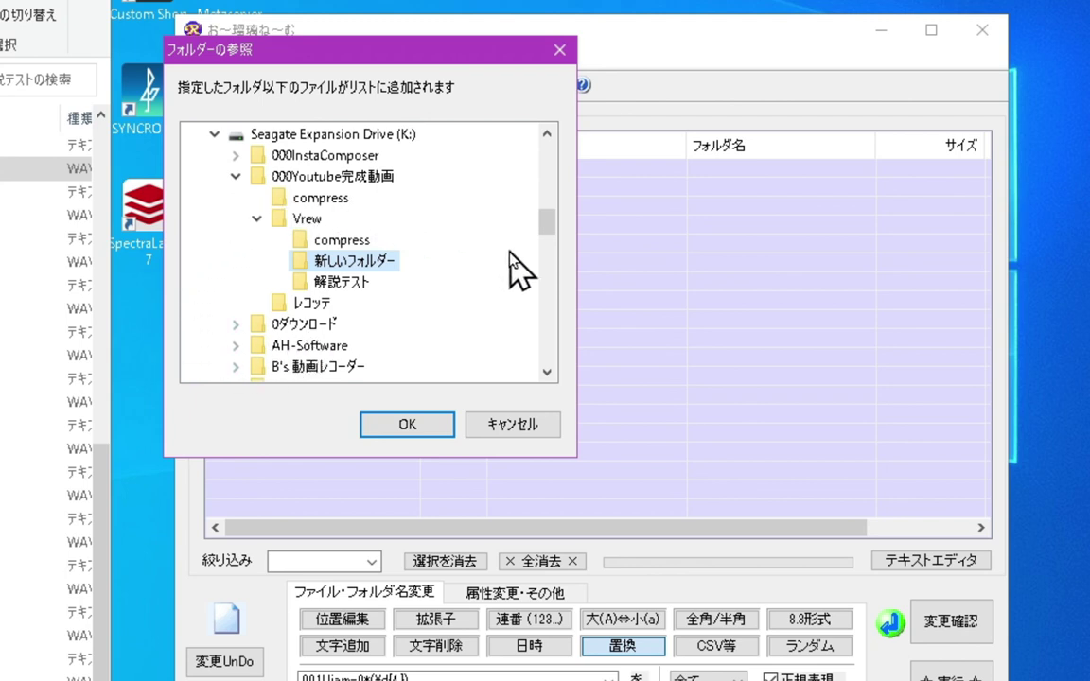
left_click(343, 284)
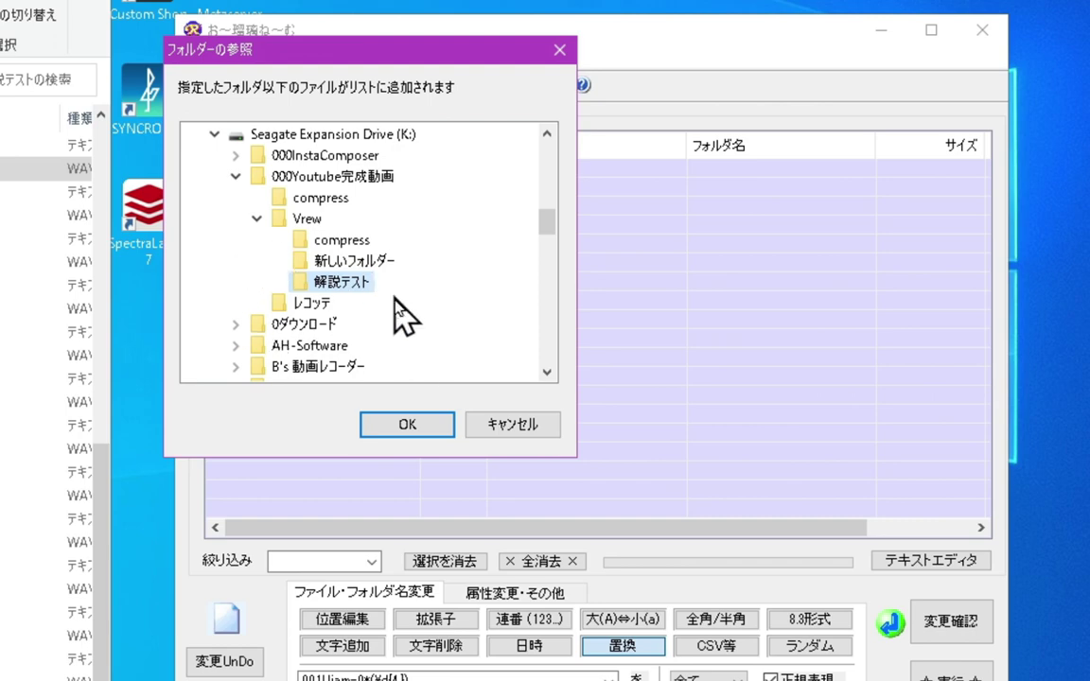
left_click(384, 424)
left_click(378, 417)
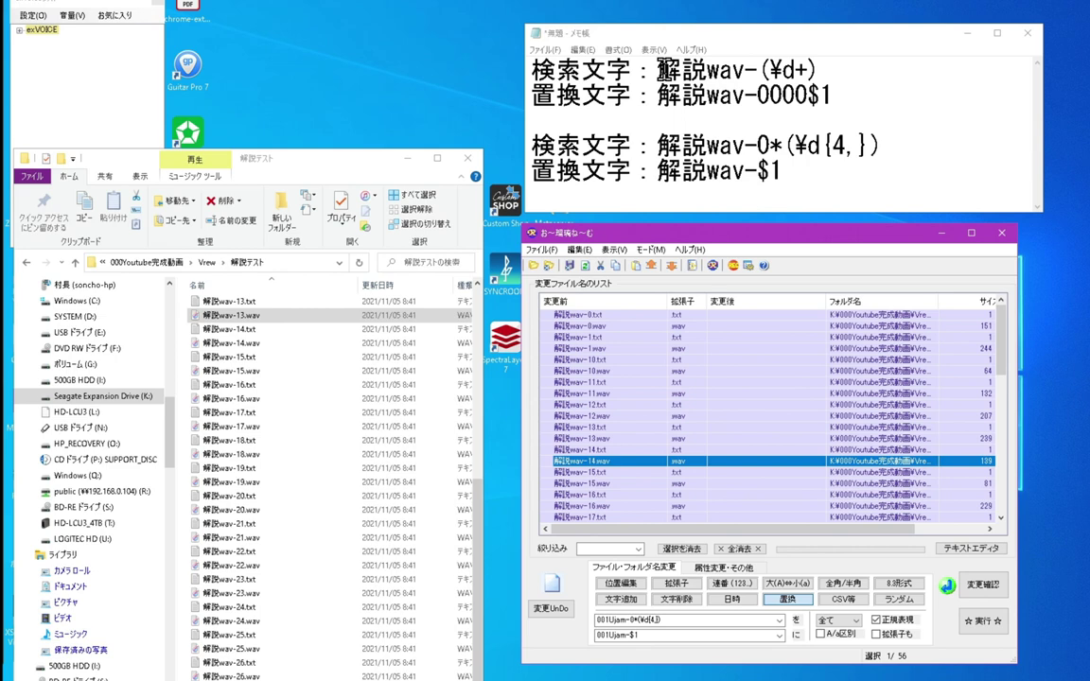
Copy the first search pattern 解説wav-(¥d+) from the Notepad memo and set it as the text to replace in the renamer.
left_click_drag(668, 68, 676, 68)
left_click_drag(771, 69, 825, 68)
key("ctrl+c")
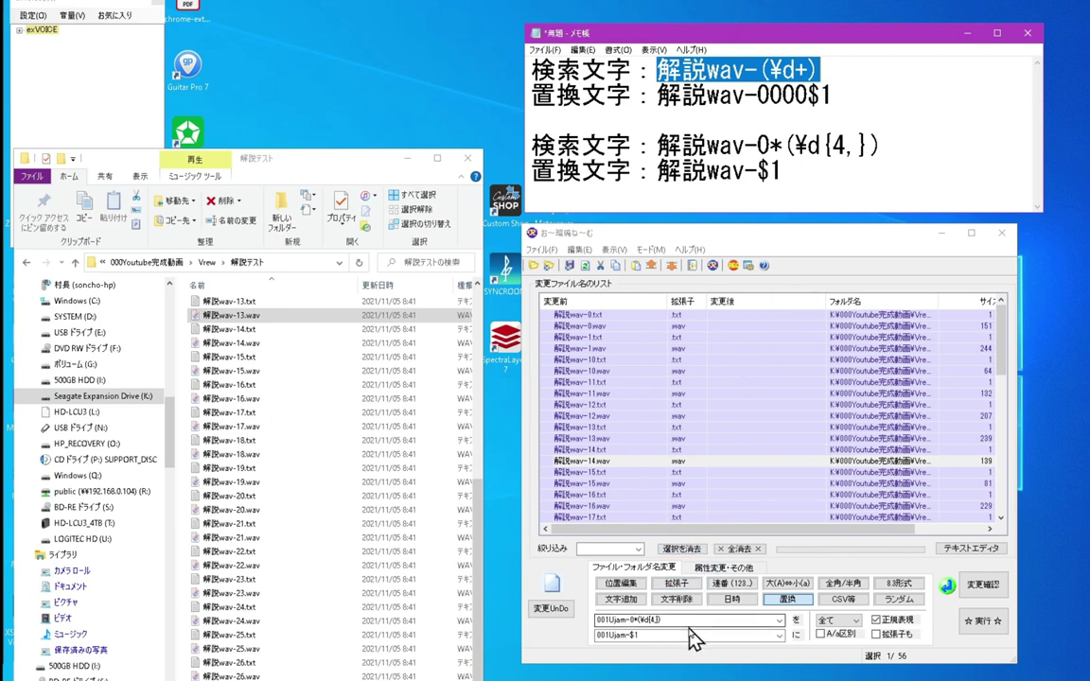
key("ctrl+a")
key("ctrl+v")
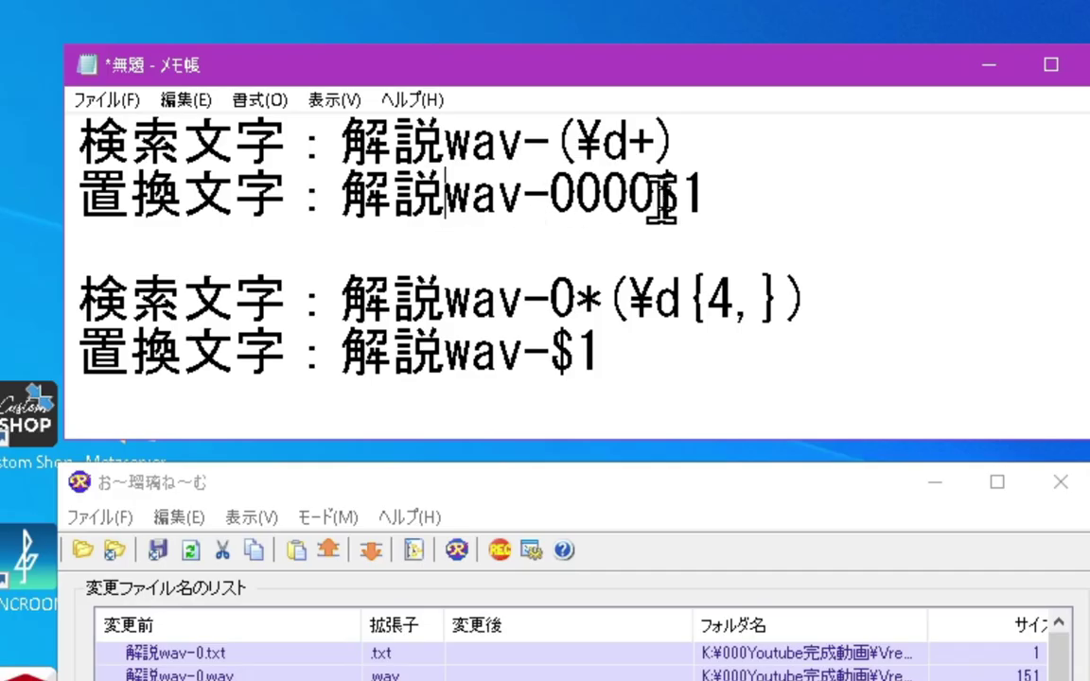
Copy the replacement 解説wav-0000$1 from the Notepad memo and set it as the renamer's replacement text.
left_click_drag(708, 194, 343, 194)
key("ctrl+c")
right_click(430, 203)
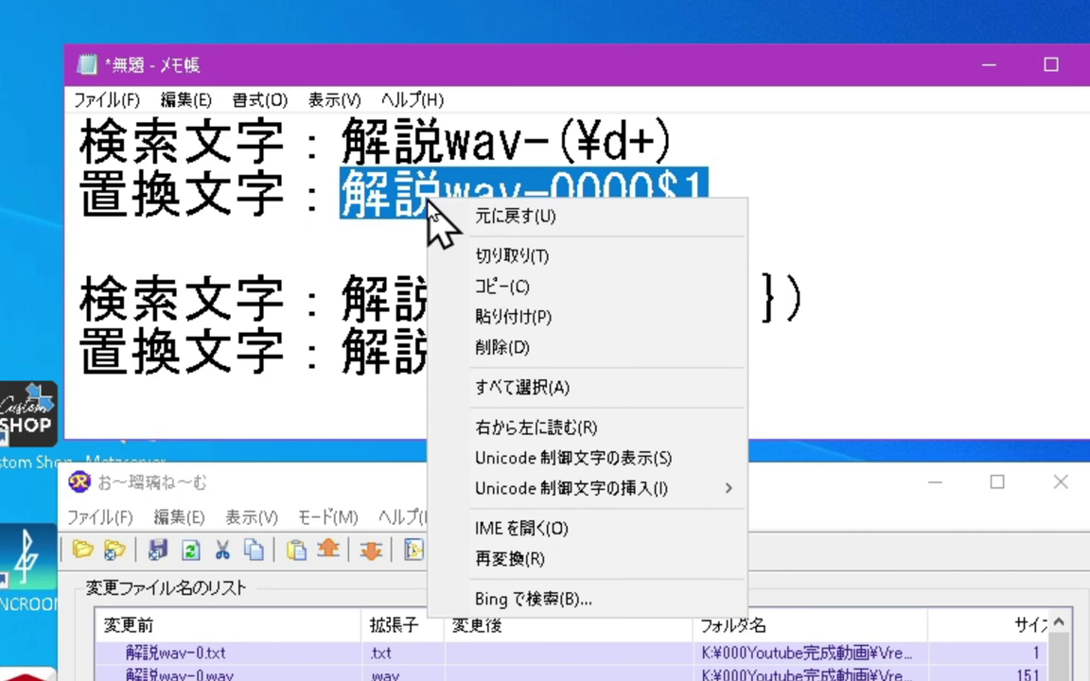
left_click(484, 285)
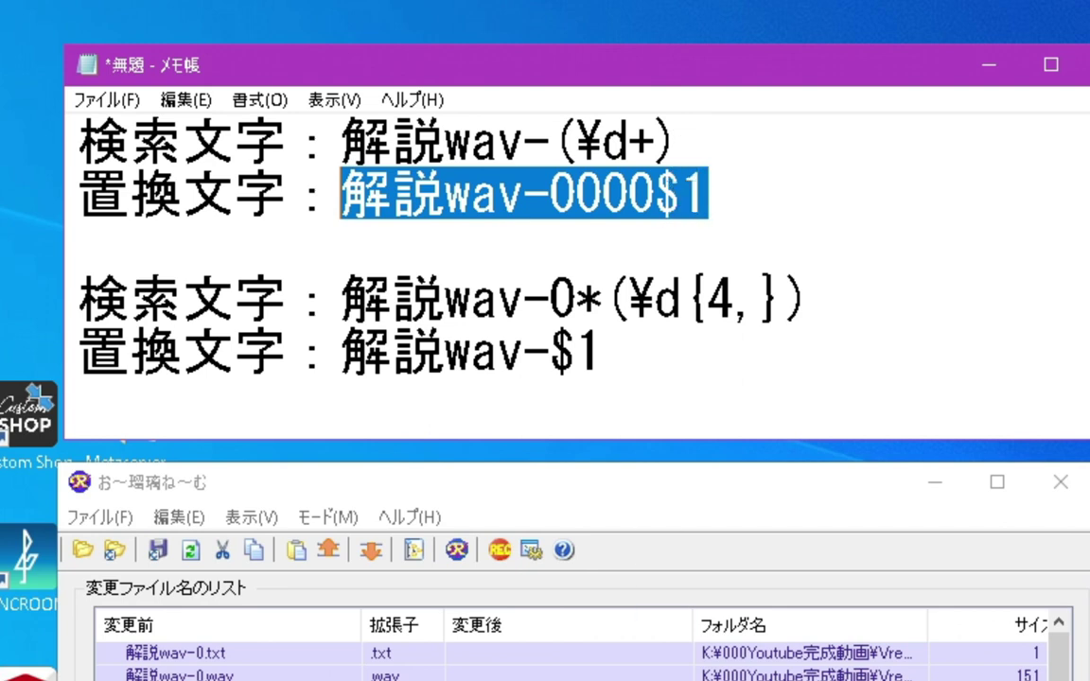
key("alt+Tab")
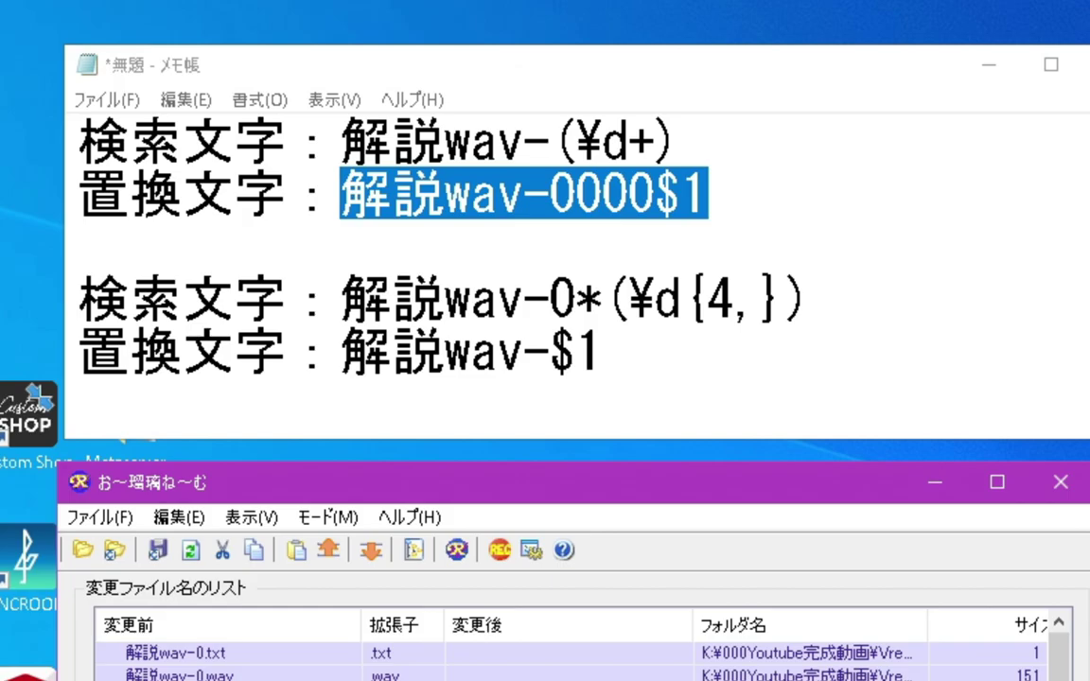
triple_click(289, 526)
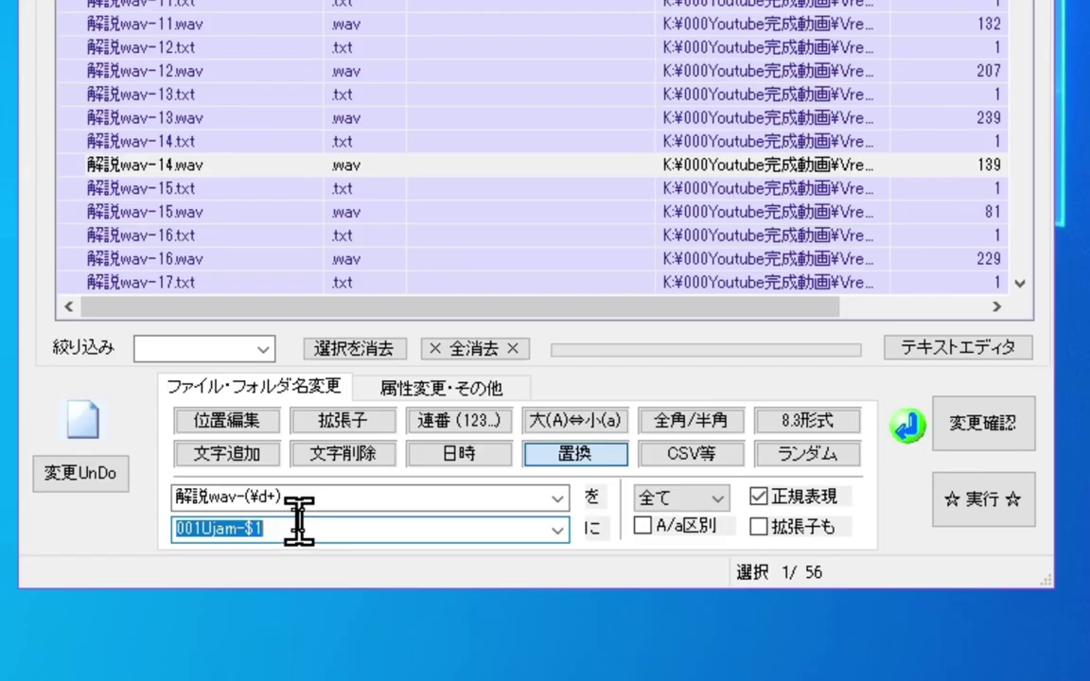
key("ctrl+v")
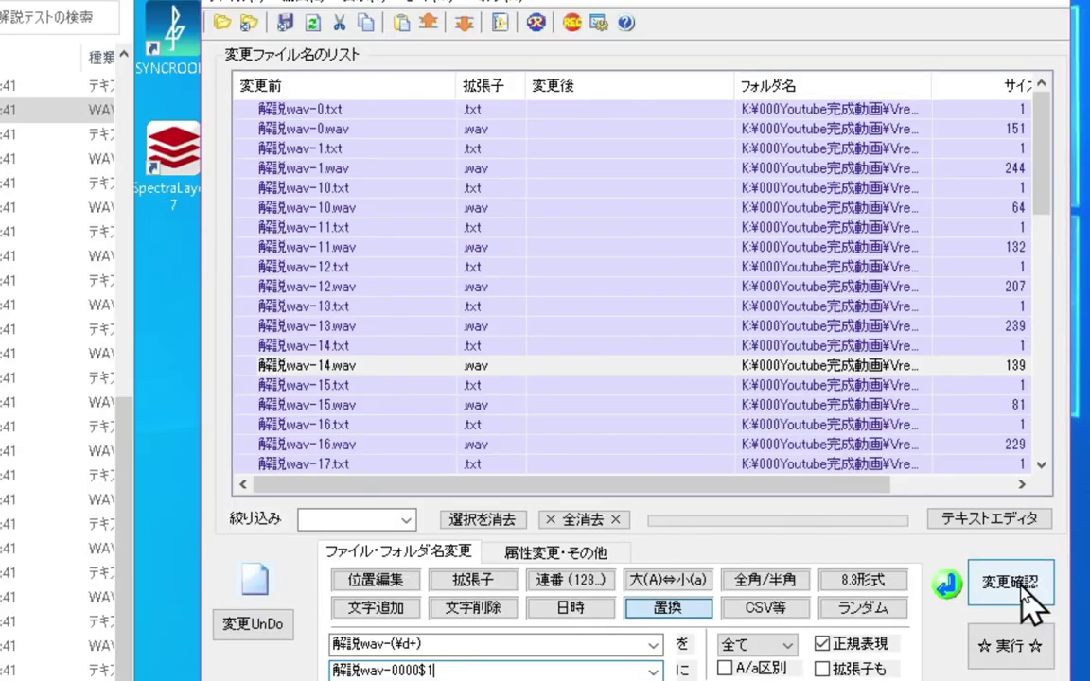
Preview the new names for all listed 解説wav files, review the list, and run the first batch rename.
left_click(1019, 584)
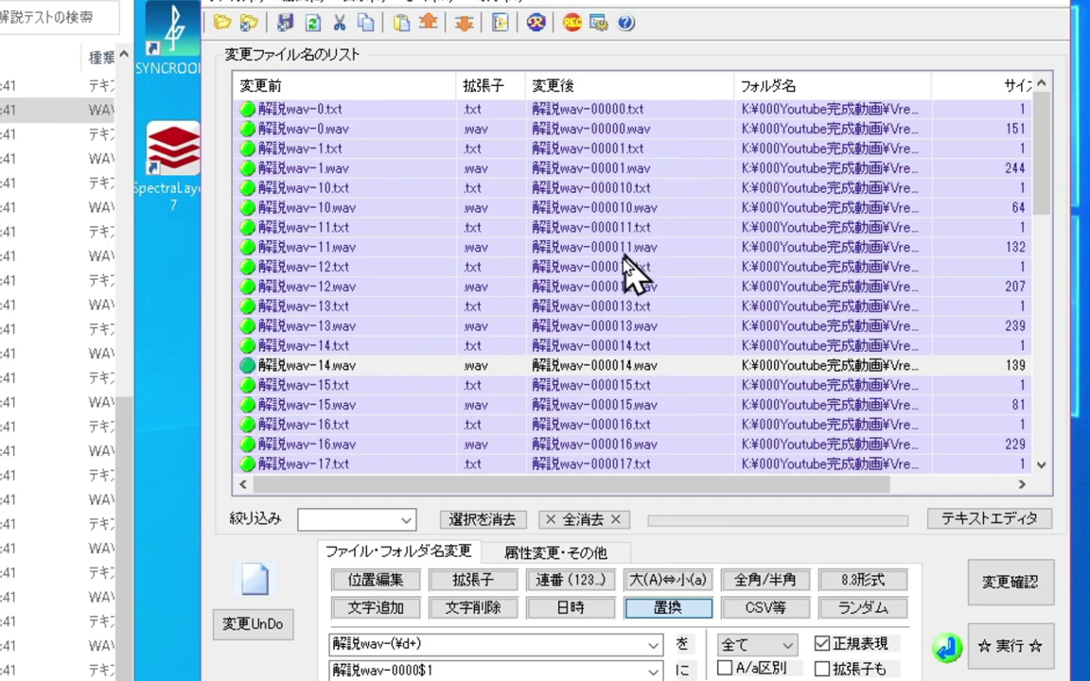
scroll(620, 265, "down", 8)
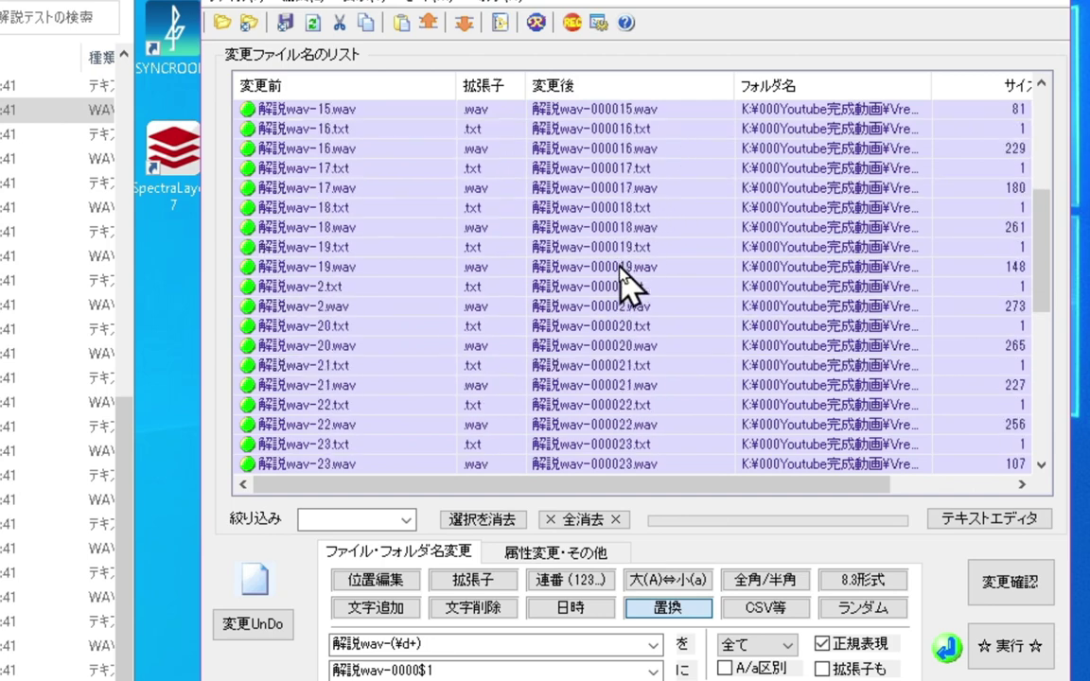
scroll(624, 293, "down", 4)
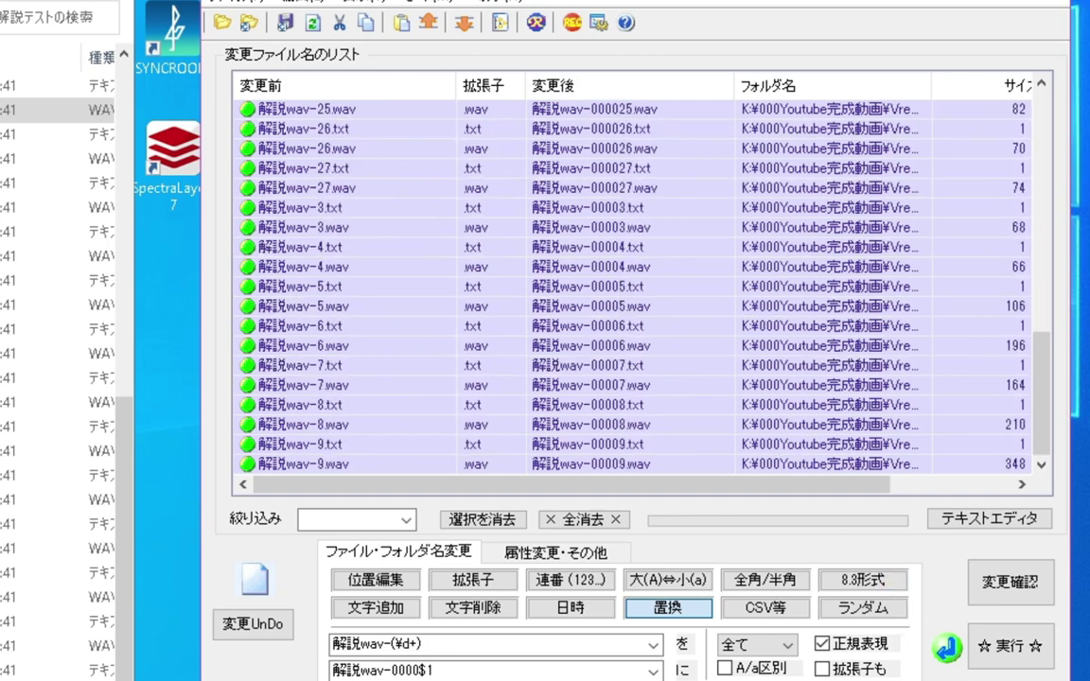
left_click(1014, 649)
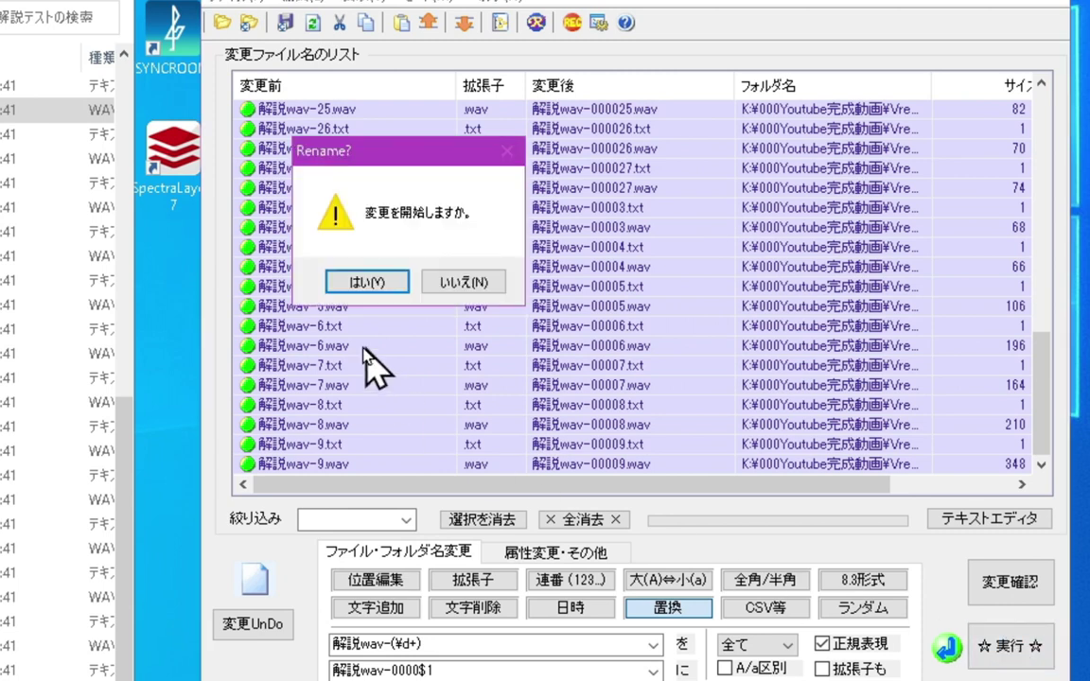
left_click(342, 281)
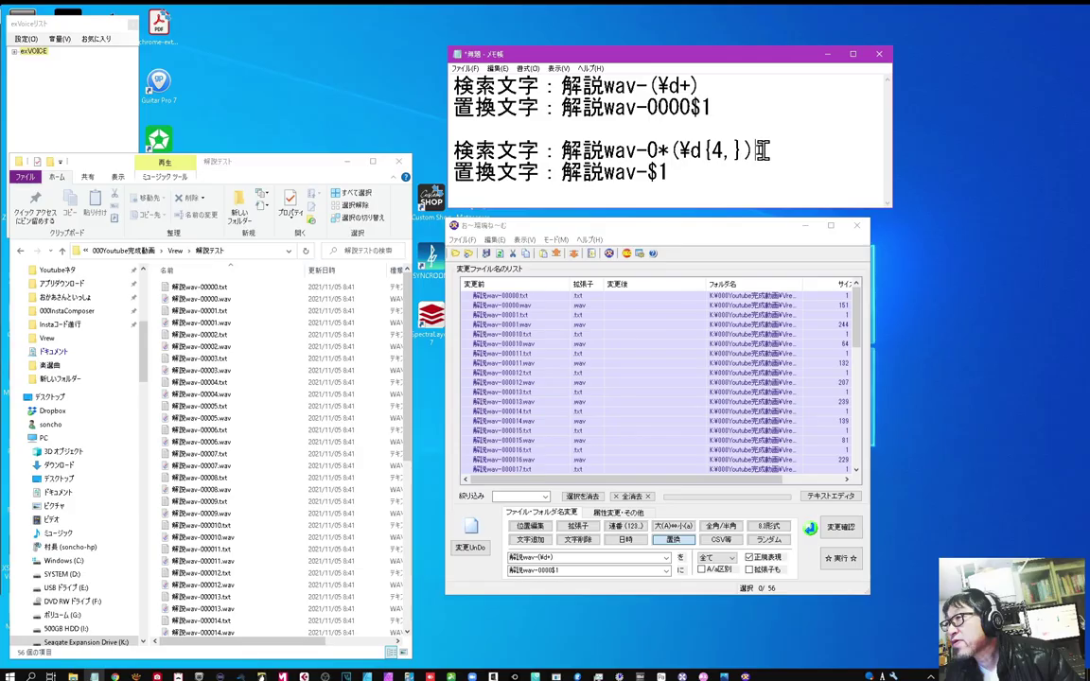
Copy the second search pattern 解説wav-0*(¥d{4,}) from the Notepad memo and set it as the text to replace in the renamer.
left_click_drag(762, 150, 565, 153)
key("ctrl+c")
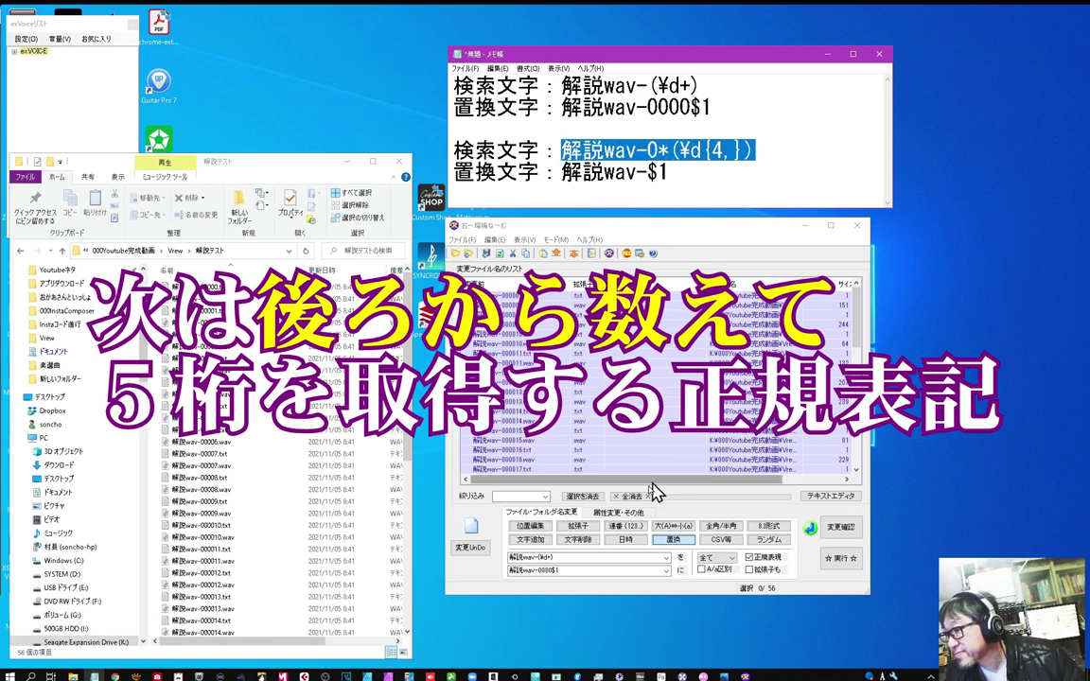
left_click(559, 558)
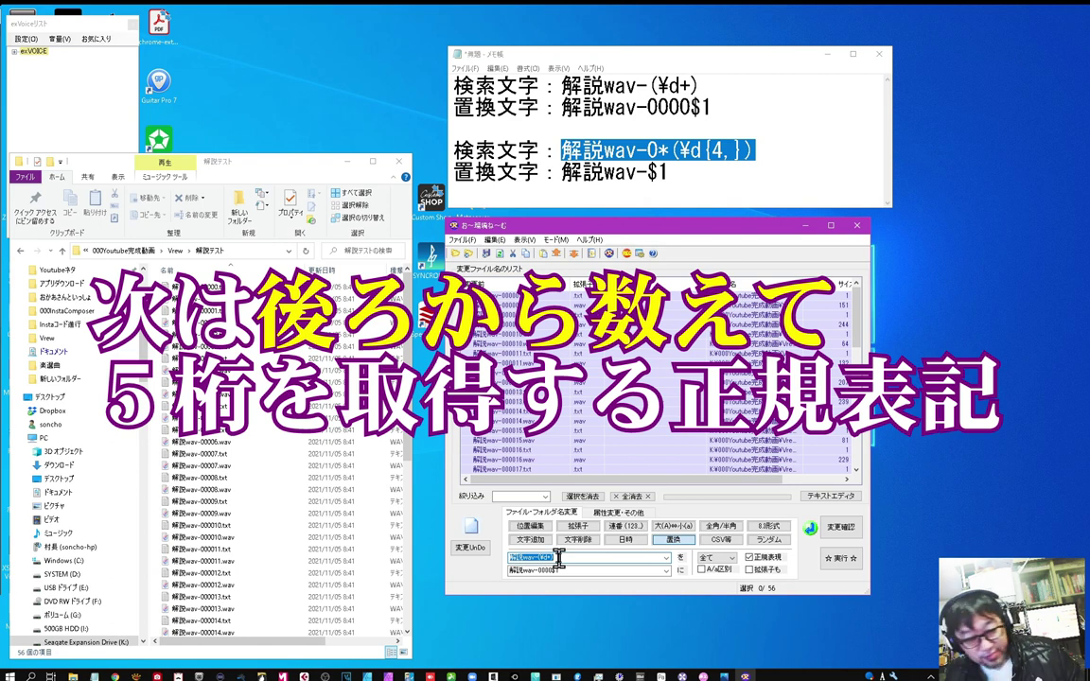
key("ctrl+v")
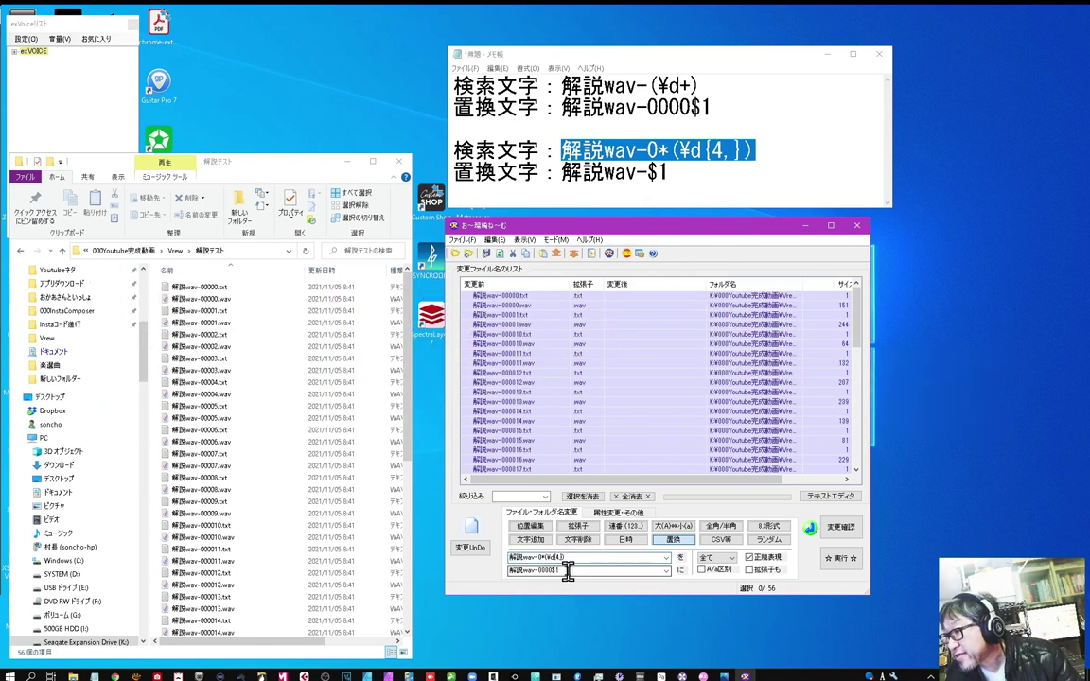
Copy the second replacement 解説wav-$1 from the Notepad memo and set it as the renamer's replacement text.
left_click_drag(670, 173, 562, 174)
key("ctrl+c")
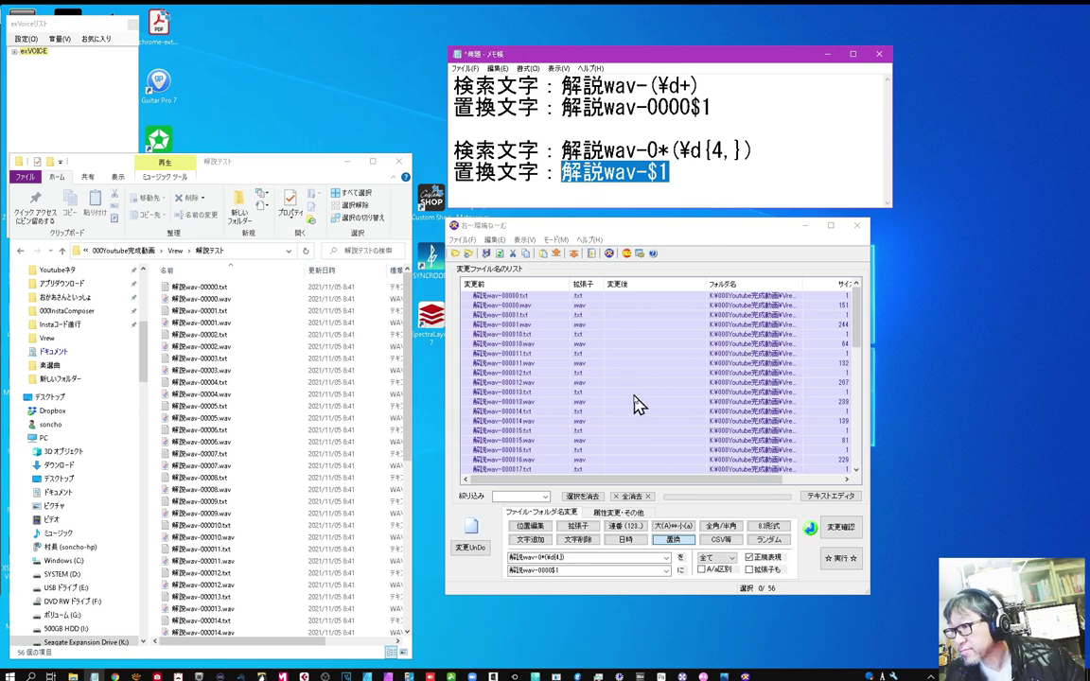
left_click(556, 569)
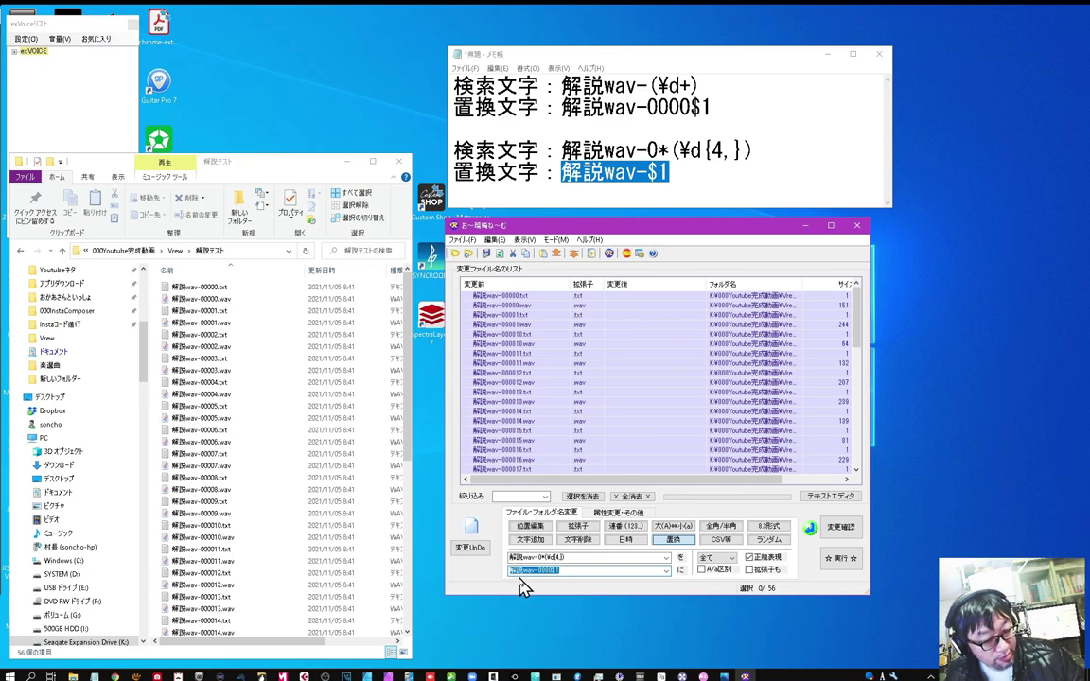
key("ctrl+v")
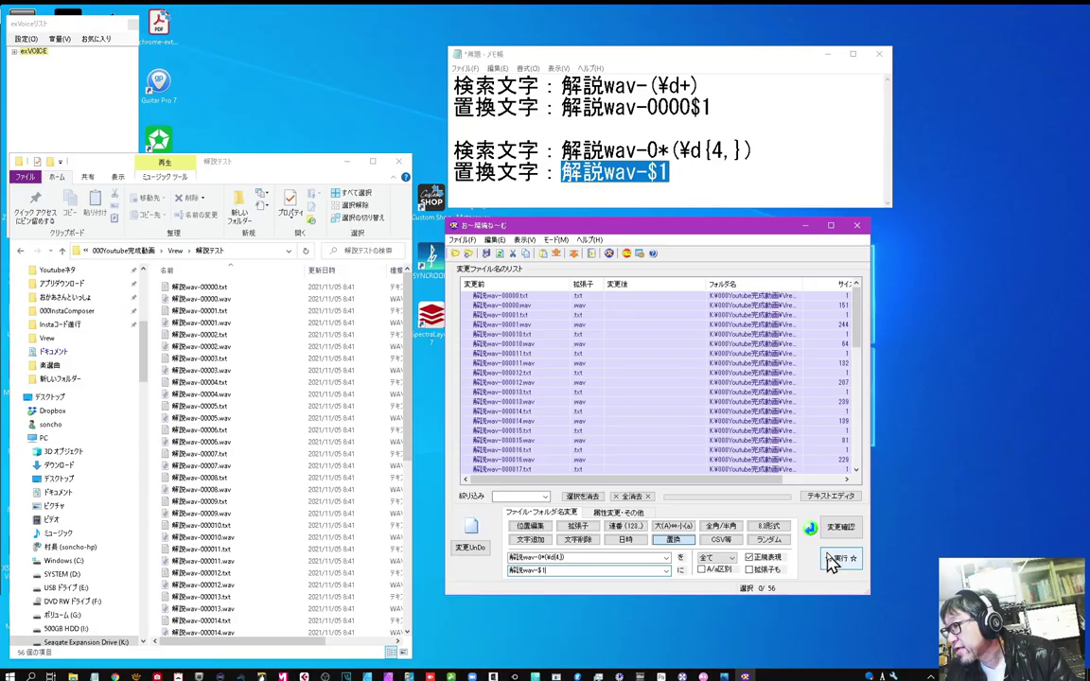
Review the four-digit names proposed for the listed 解説wav files and run the second batch rename.
left_click(836, 559)
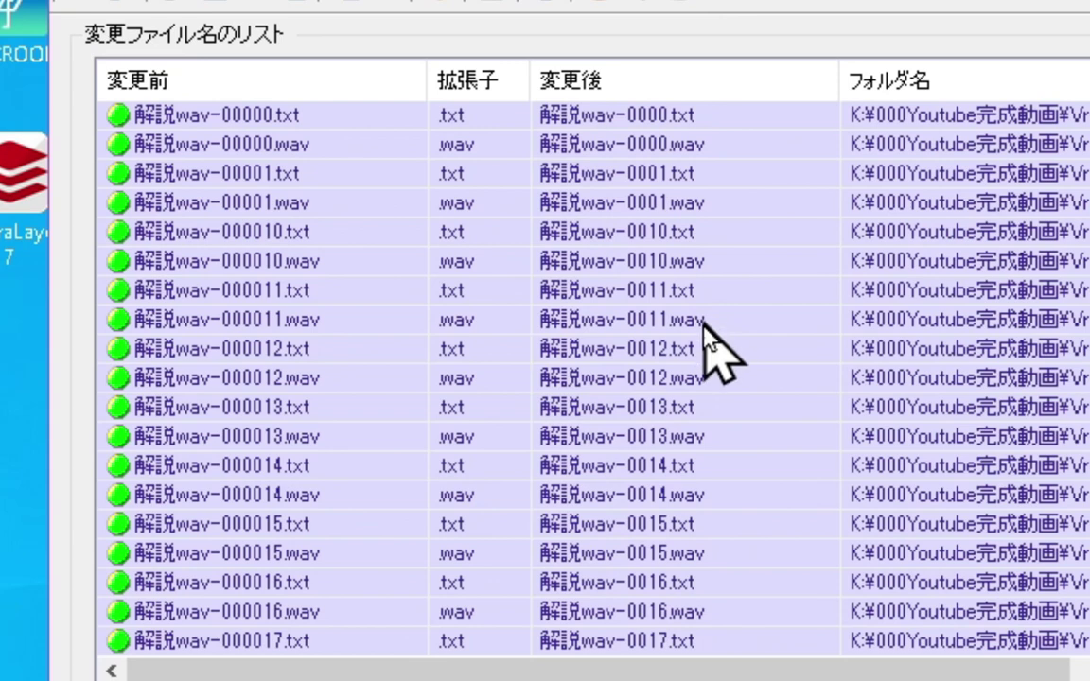
scroll(712, 369, "down", 1)
scroll(708, 352, "down", 7)
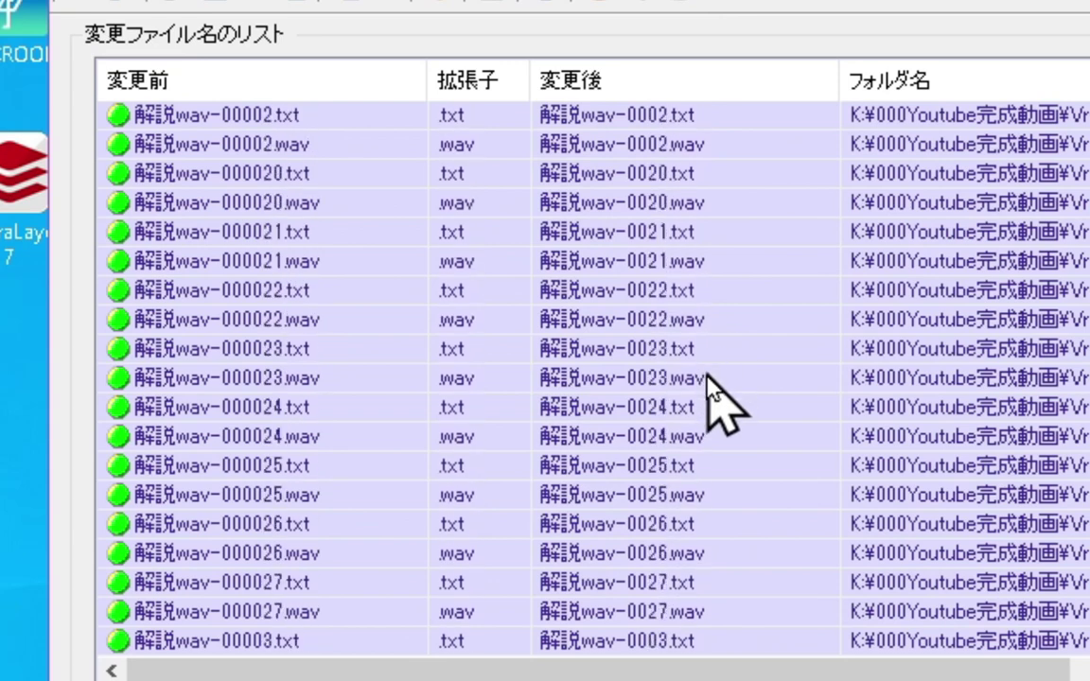
scroll(720, 369, "down", 4)
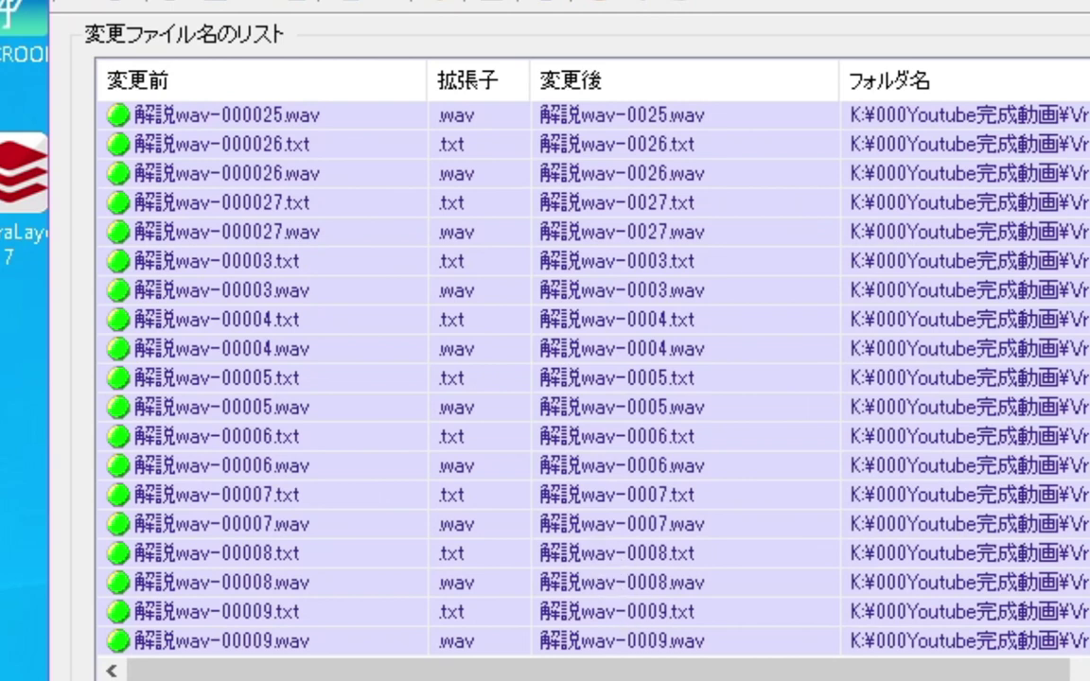
left_click(333, 371)
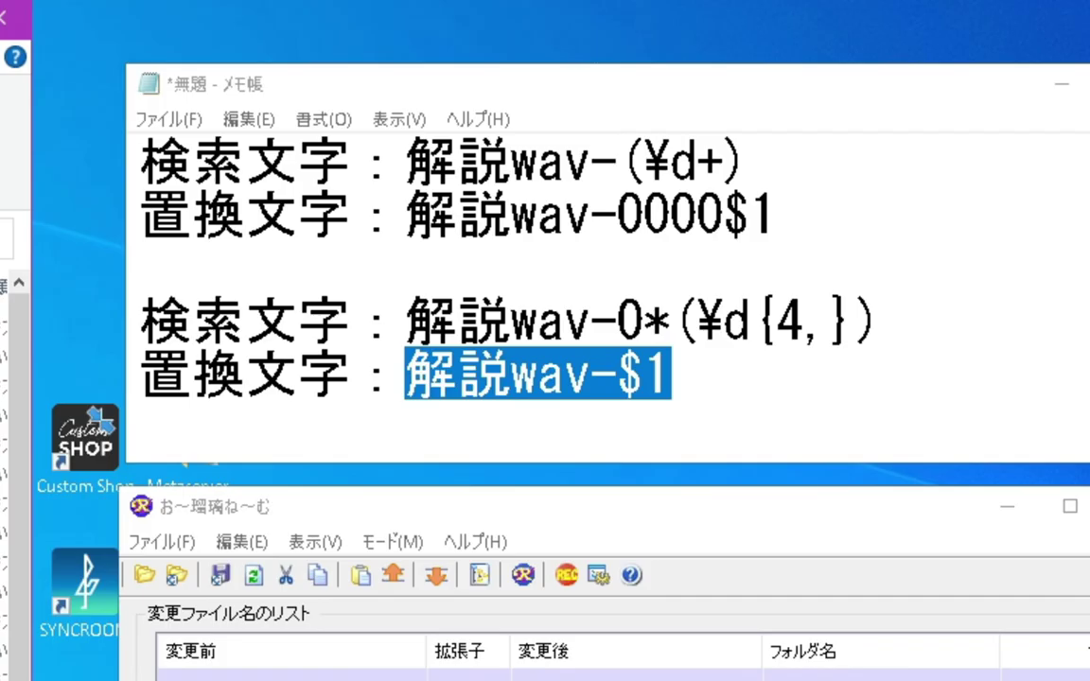
left_click(793, 407)
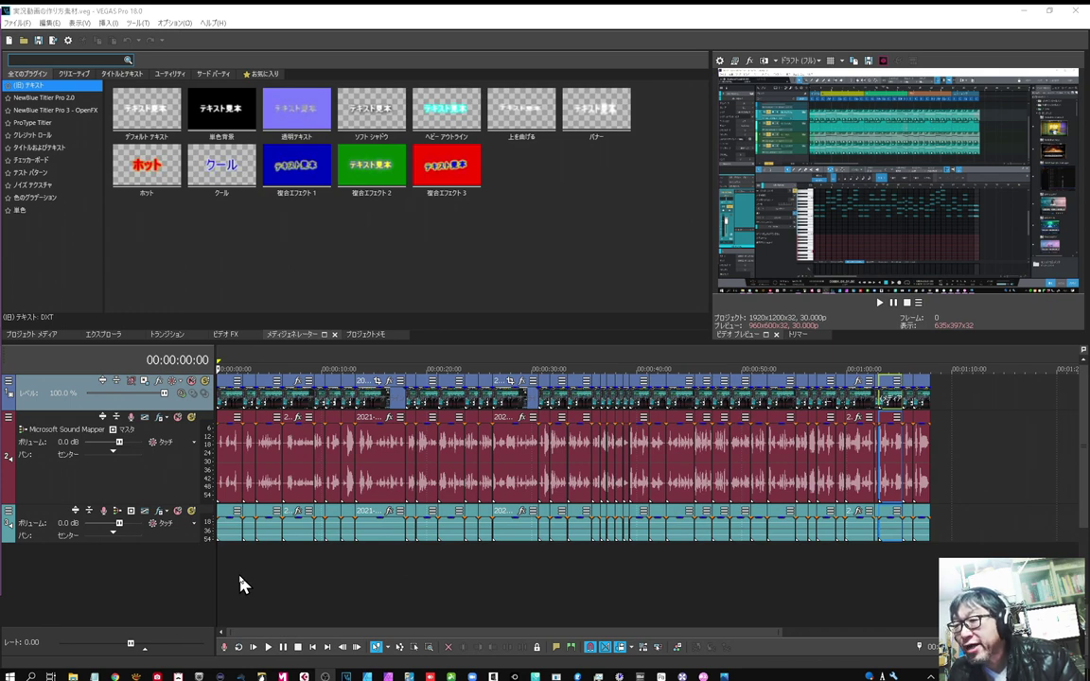
In VEGAS Pro, delete the third track, the lower audio track, together with all its events.
right_click(186, 534)
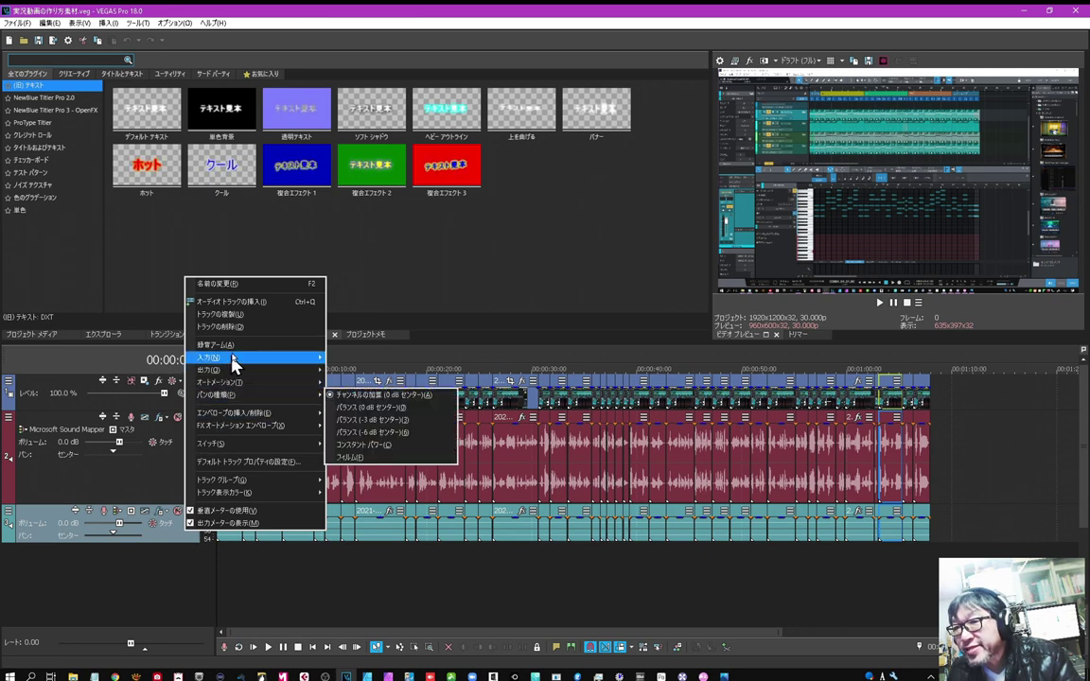
left_click(244, 328)
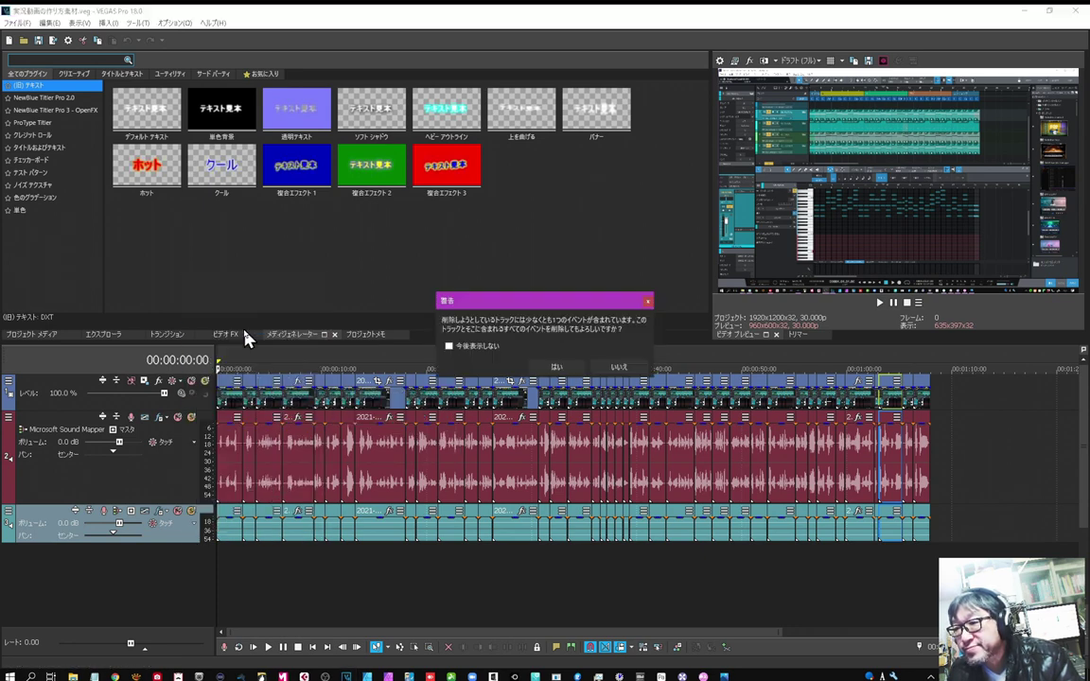
left_click(552, 366)
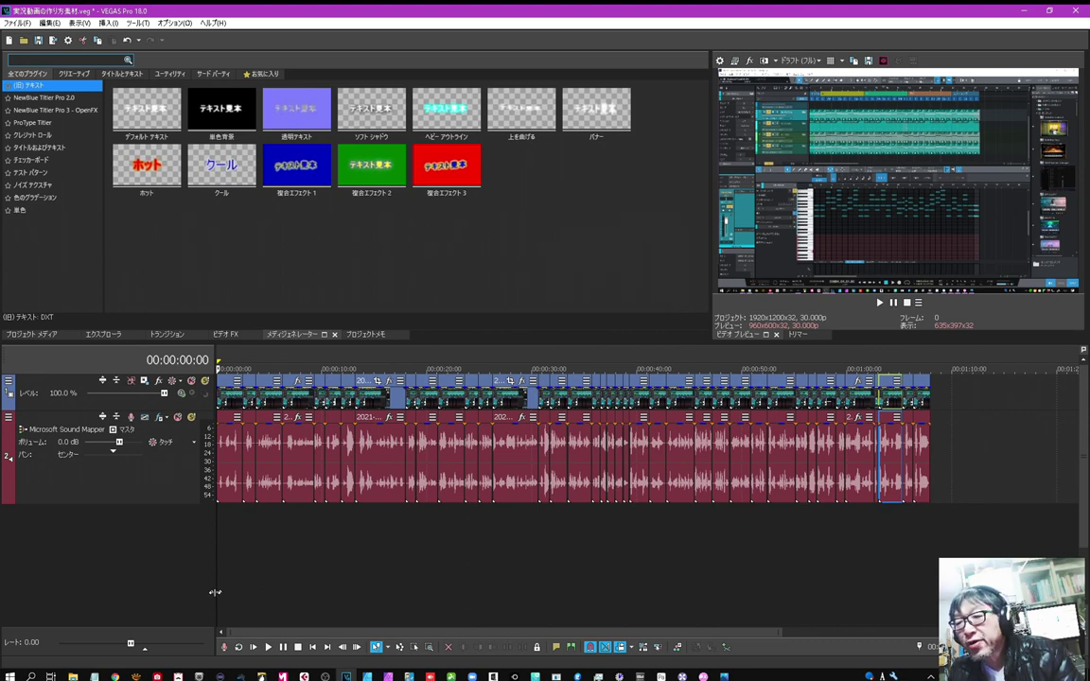
Select all files in the 解説テスト folder and place them in sequence on a new audio track at the start of the timeline.
left_click(73, 677)
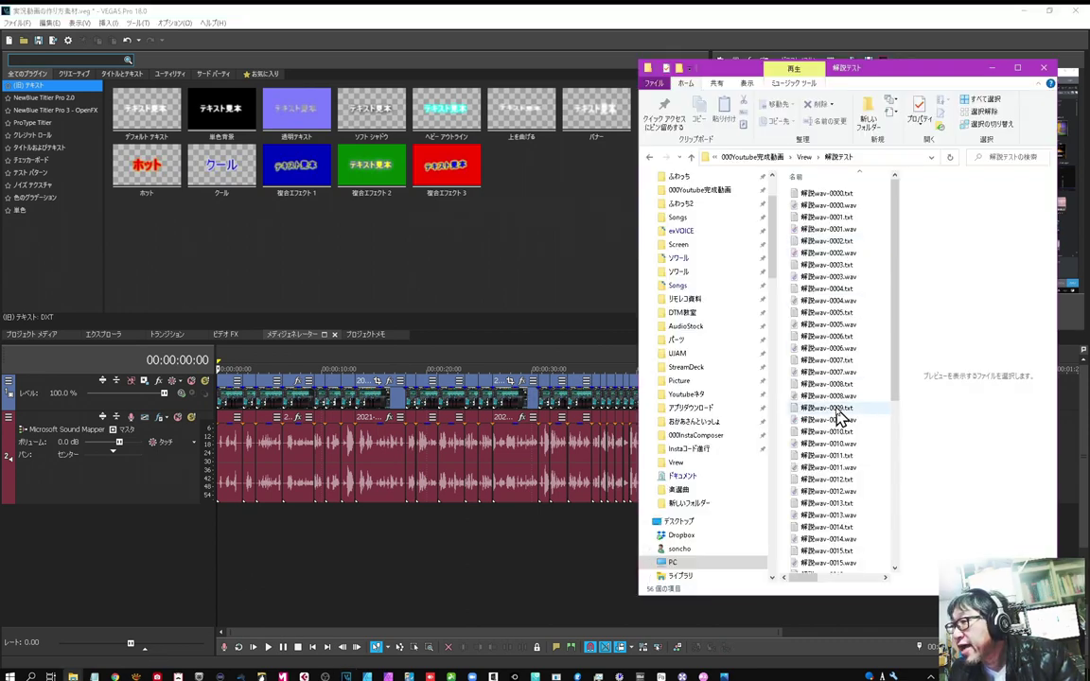
left_click(823, 195)
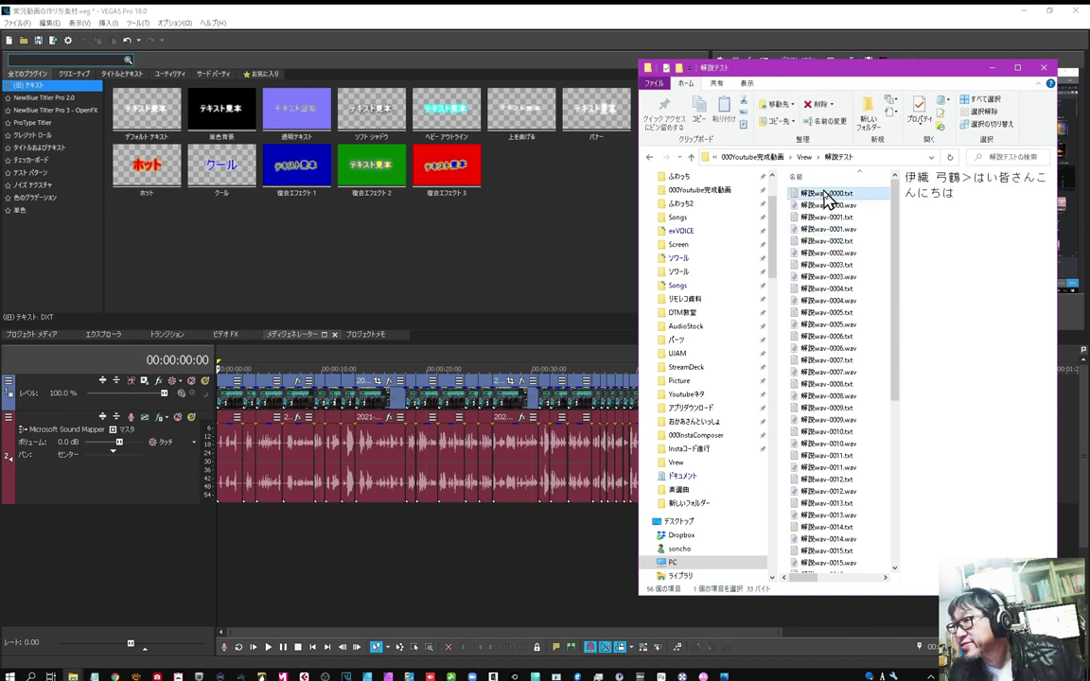
key("shift+End")
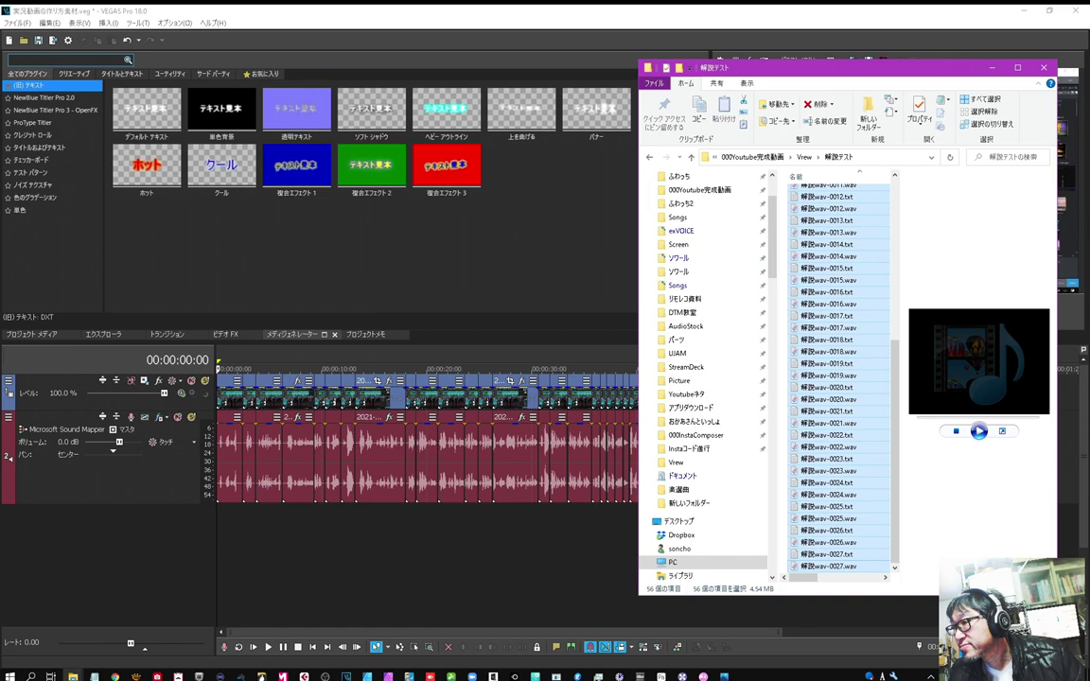
key("ctrl+Home")
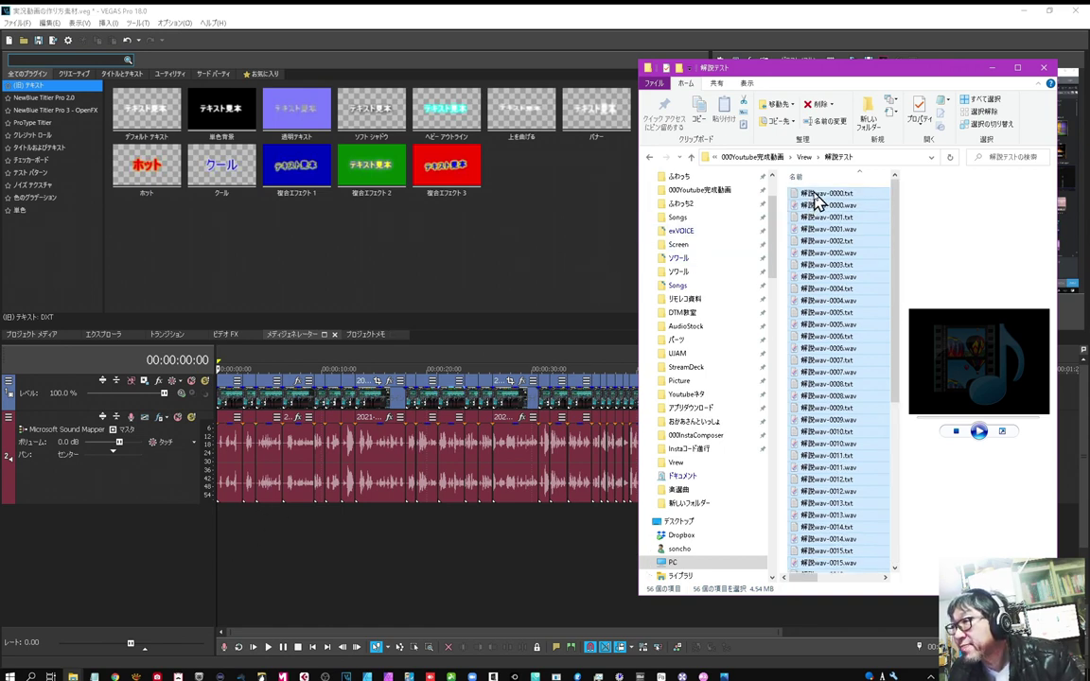
left_click_drag(814, 199, 199, 551)
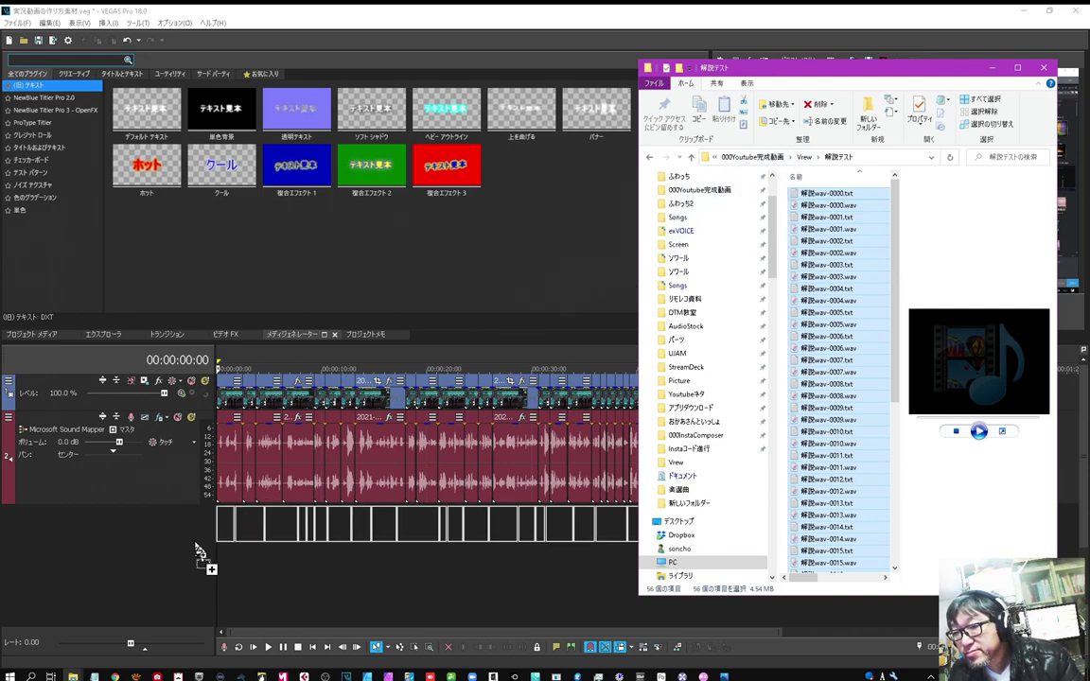
left_click_drag(199, 551, 199, 551)
scroll(334, 635, "right", 5)
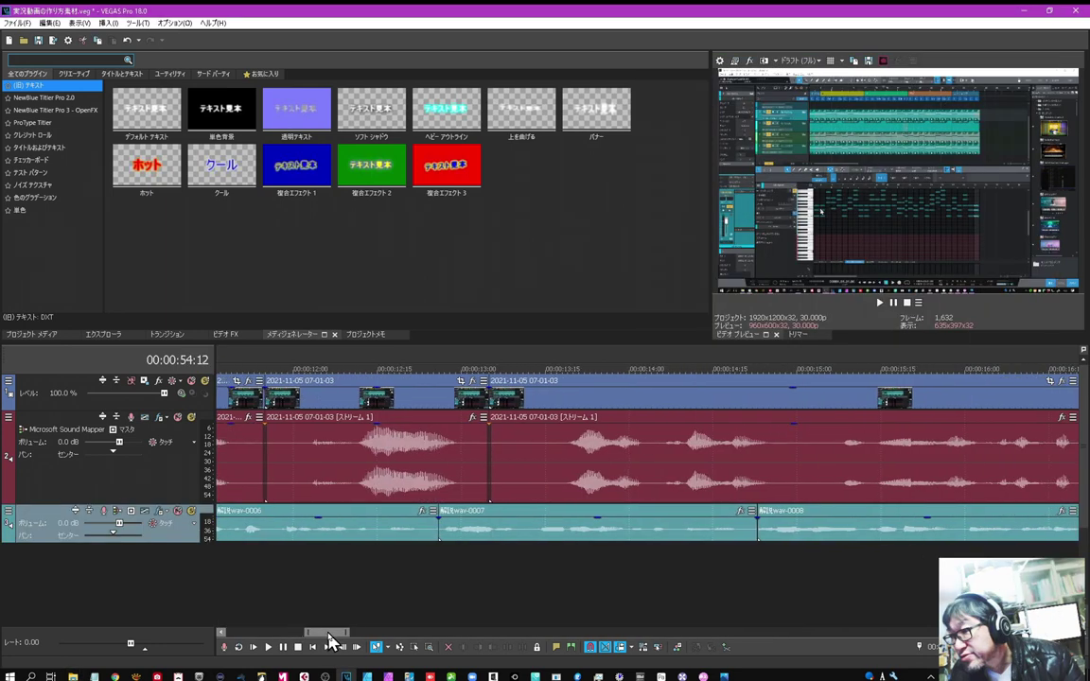
left_click_drag(341, 639, 294, 636)
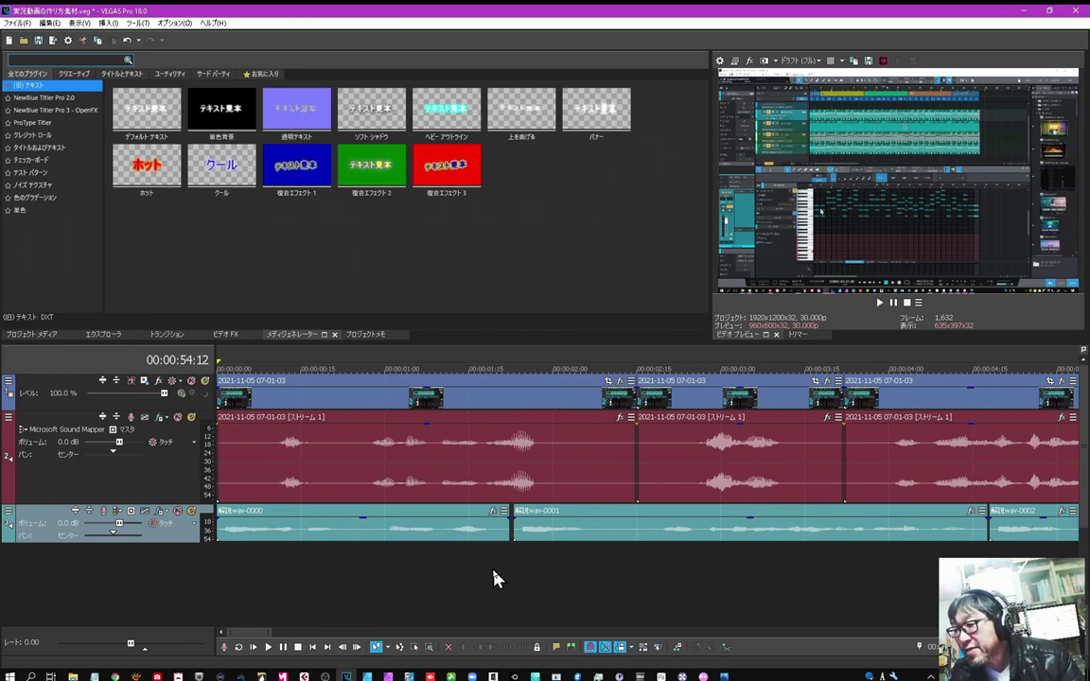
Set auto ripple to affected tracks only (影響のあるトラック) and increase the height of the commentary audio track.
left_click(628, 648)
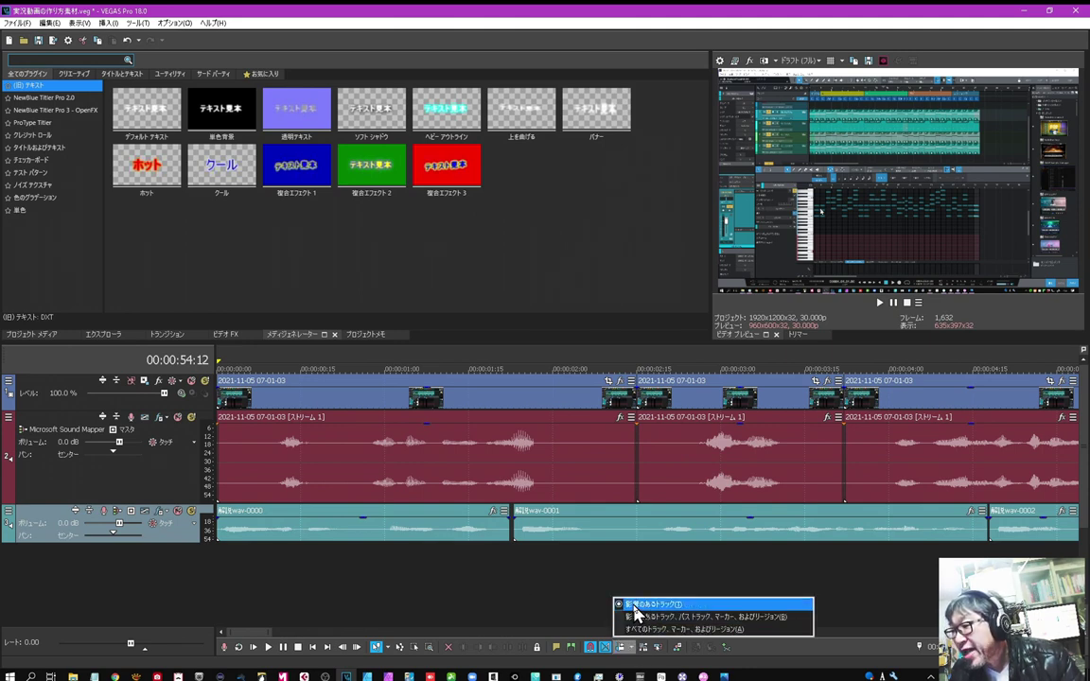
left_click(635, 606)
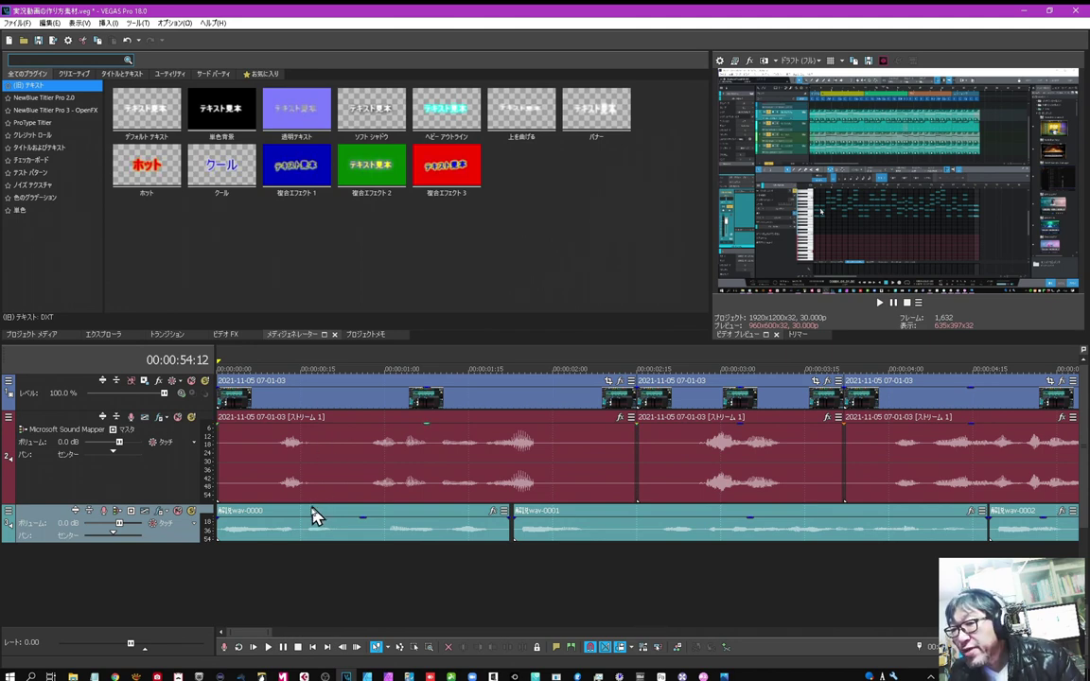
left_click_drag(185, 544, 185, 569)
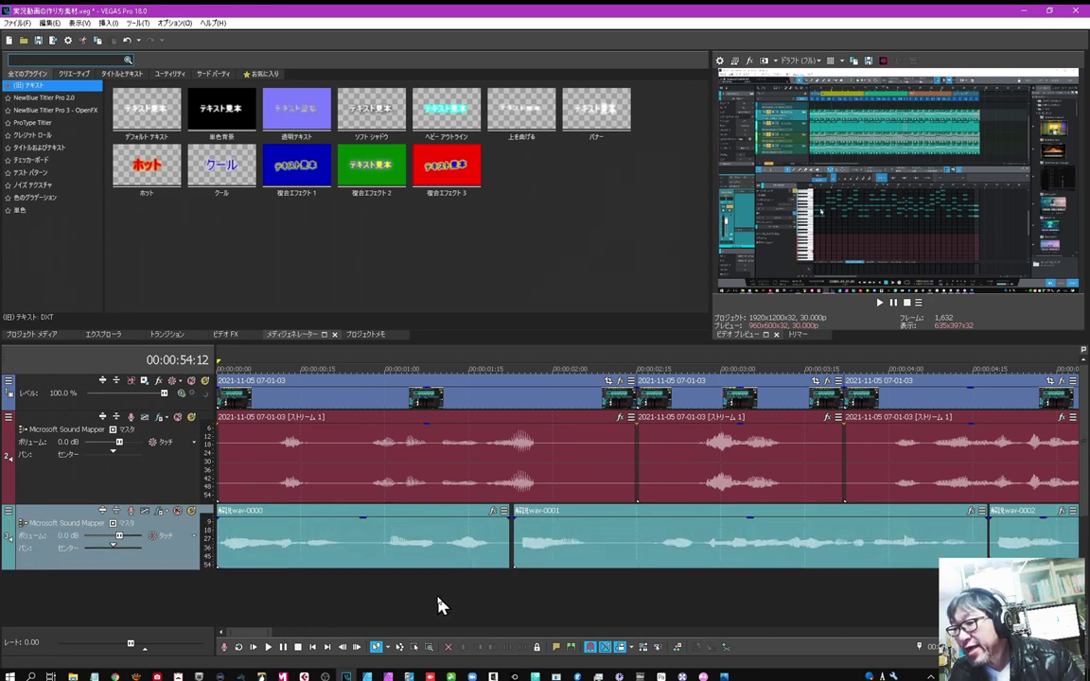
Move the 解説wav-0000 clip to start about 8 frames in, and the 解説wav-0001 clip to start at about 2.9 seconds.
left_click(296, 544)
left_click_drag(327, 549, 374, 549)
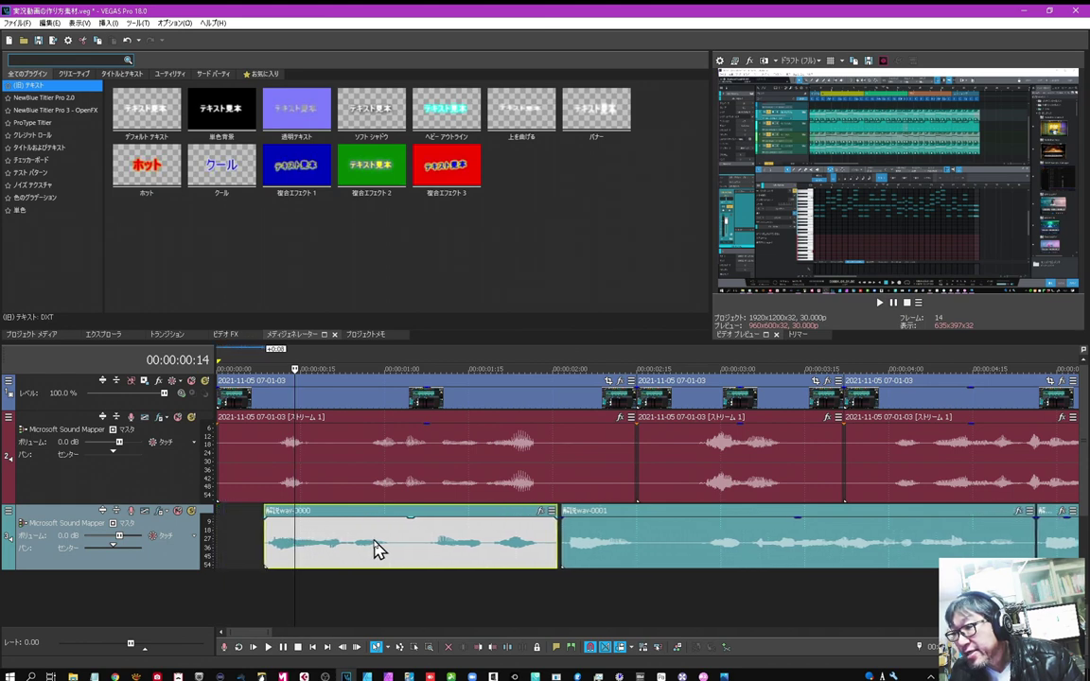
left_click(343, 582)
left_click_drag(662, 542, 798, 533)
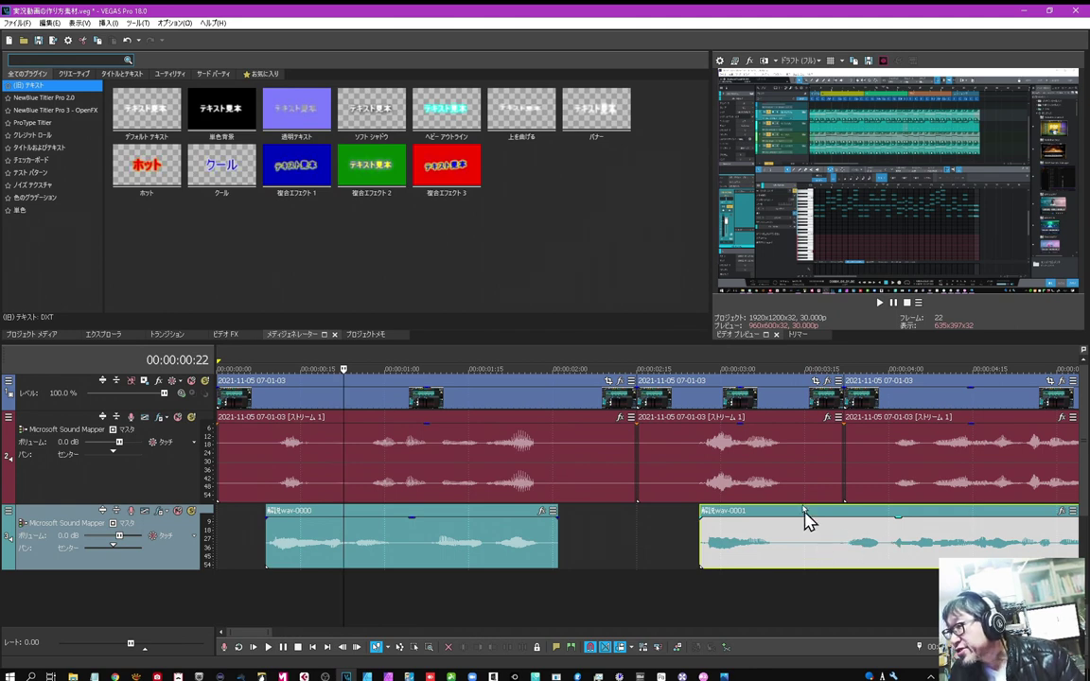
Split the 解説wav-0001 clip at 00:00:03:16 and move its second part to start at about 00:00:03:25.
scroll(809, 533, "down", 3)
left_click(514, 557)
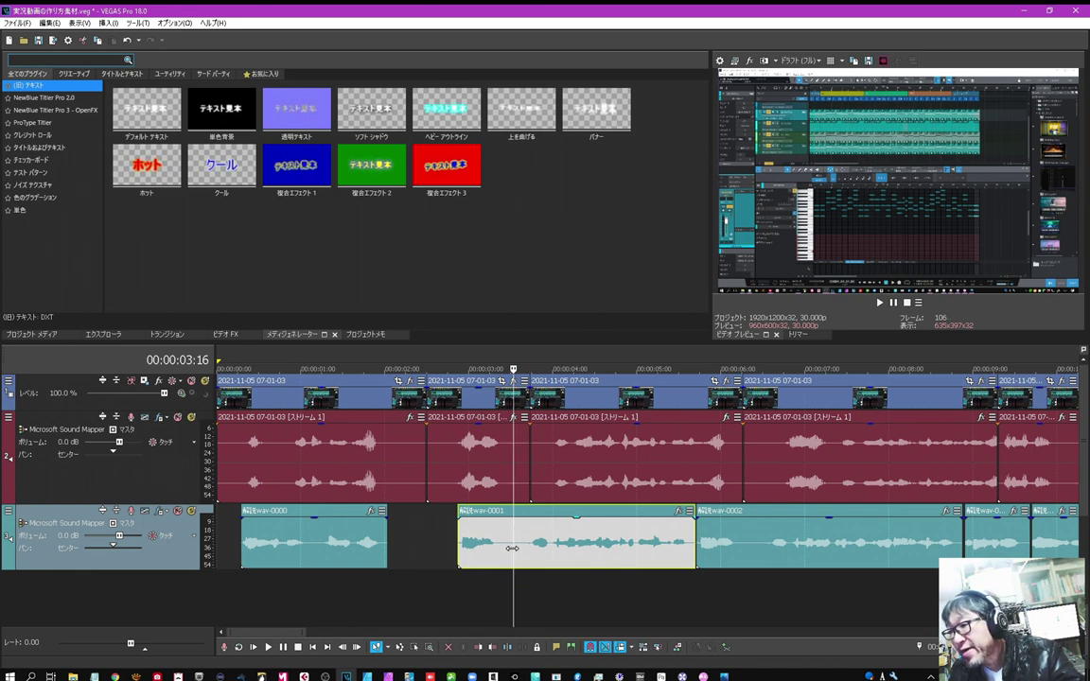
key("s")
left_click_drag(576, 554, 607, 554)
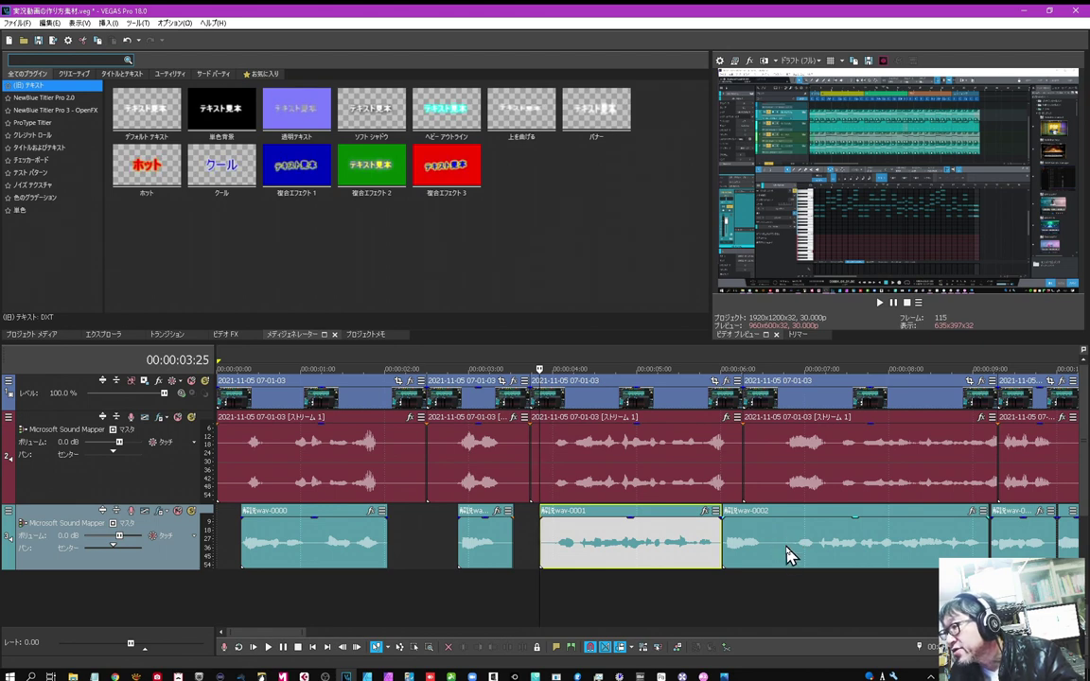
Move the 解説wav-0002 clip to start at about 6.8 seconds and place the playhead at 00:00:08:22.
left_click_drag(788, 555, 856, 553)
scroll(799, 499, "down", 2)
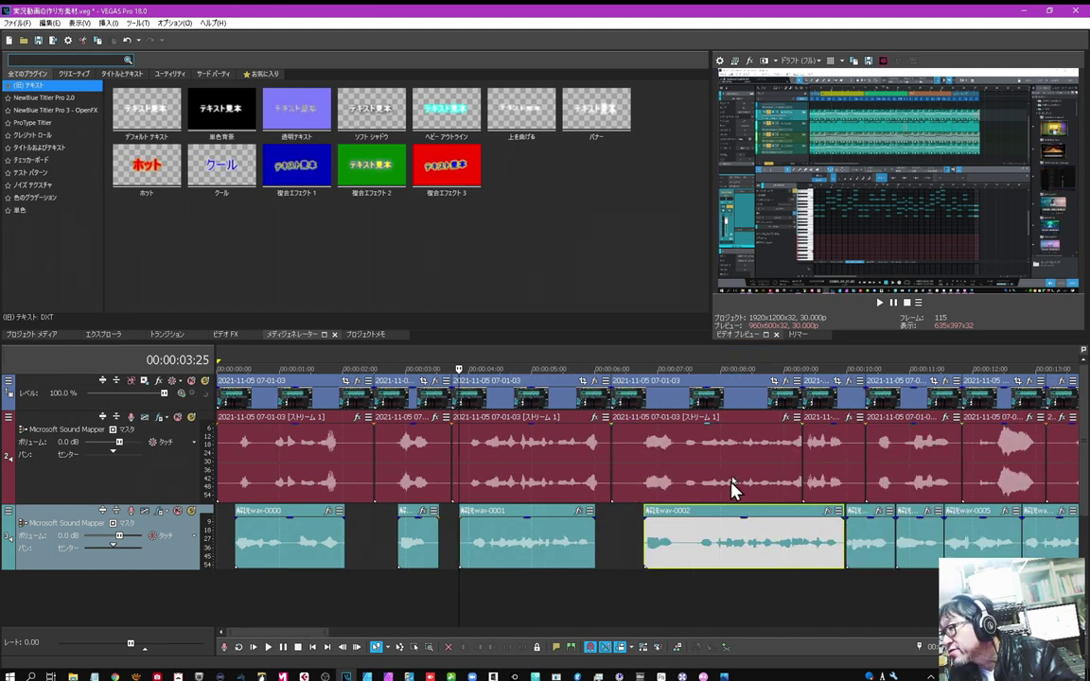
left_click(769, 356)
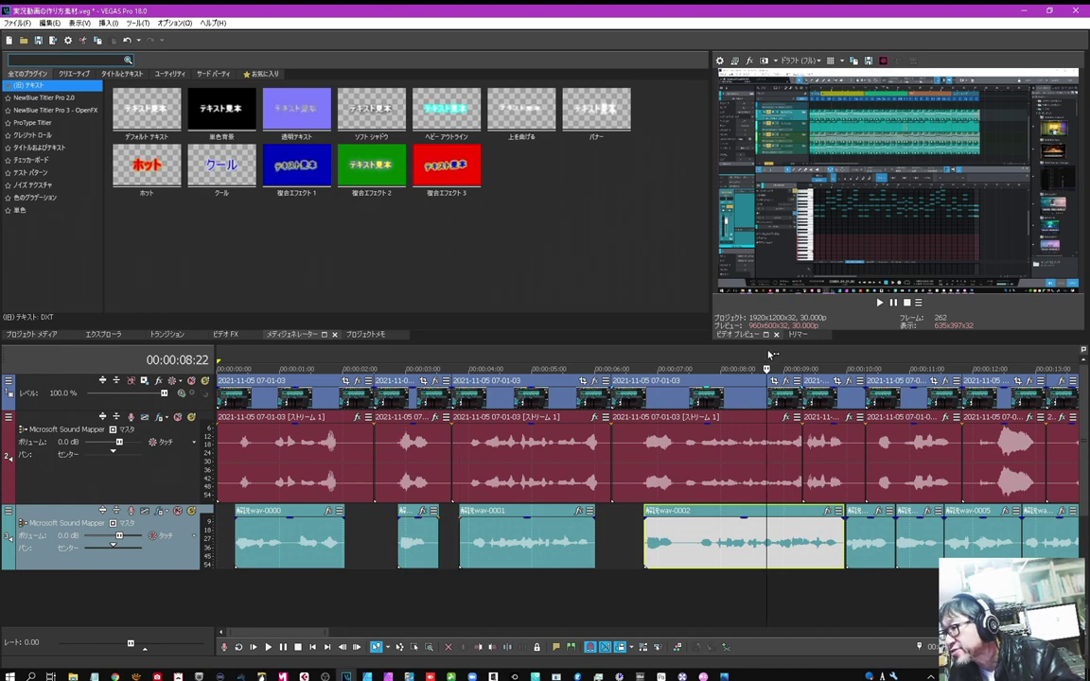
Lower the original recorded speech track's volume to -5.5 dB and play the timeline from 00:00:06:24.
left_click(645, 359)
left_click_drag(120, 444, 115, 443)
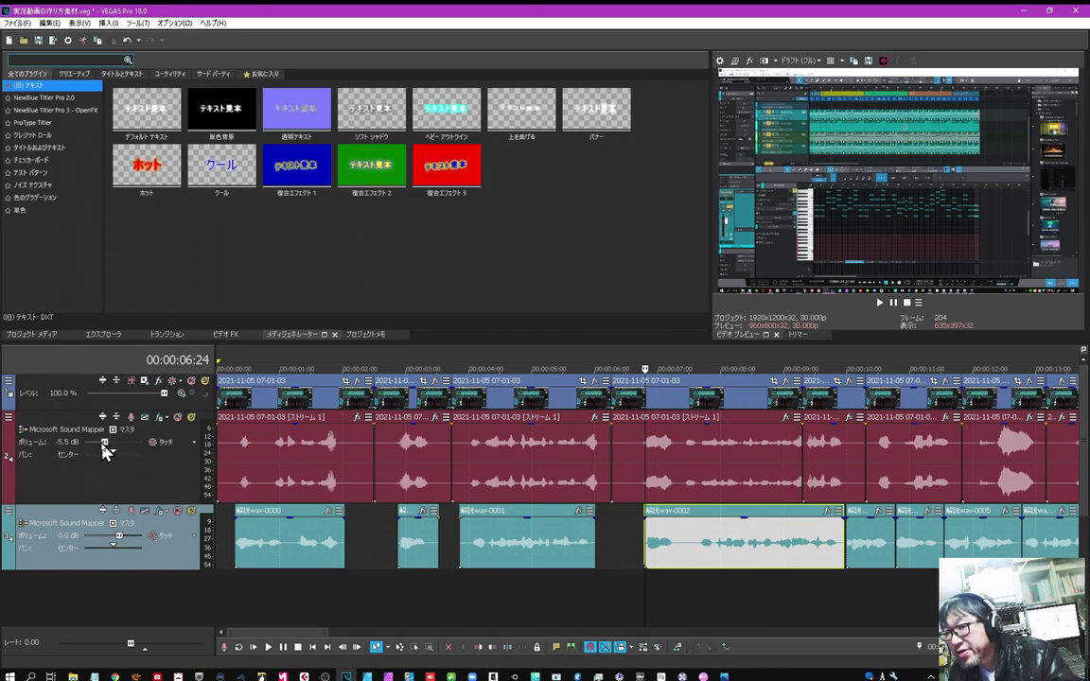
key("space")
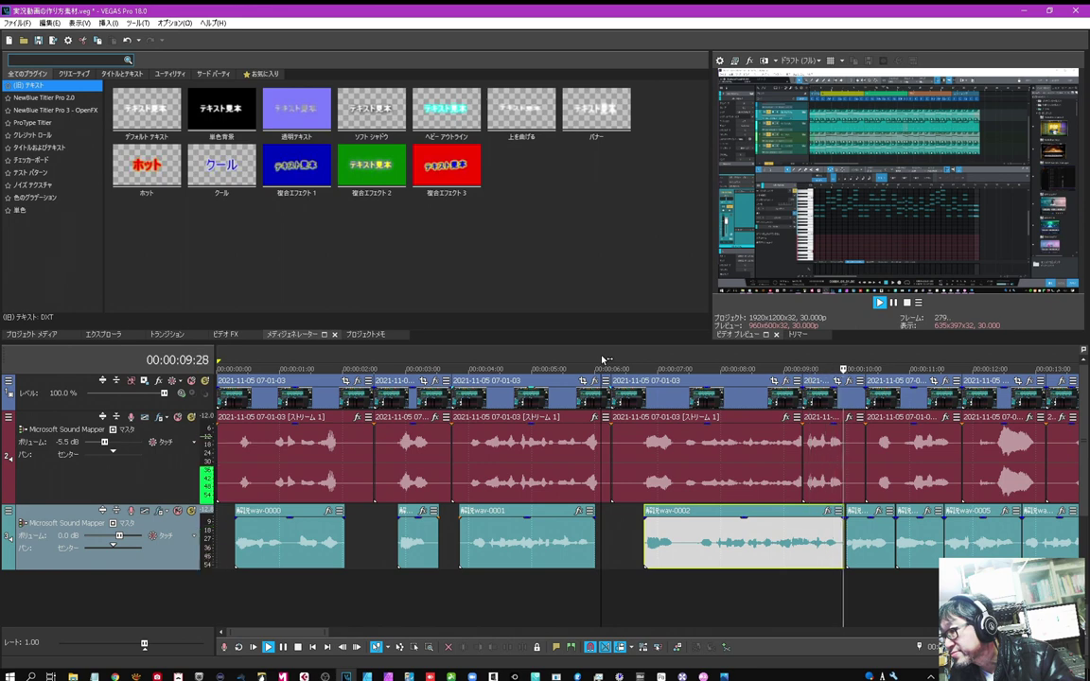
key("space")
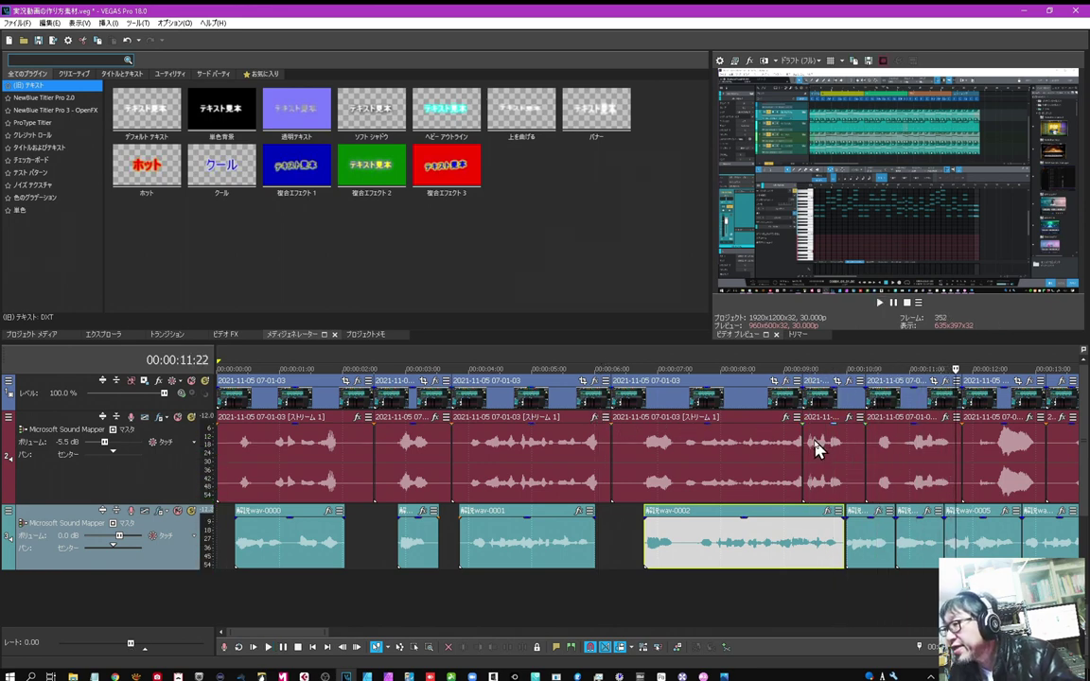
Split the 解説wav-0002 clip at 00:00:07:15, trim its first part to end at 00:00:07:08, and trim the start of its second part.
left_click(689, 554)
key("s")
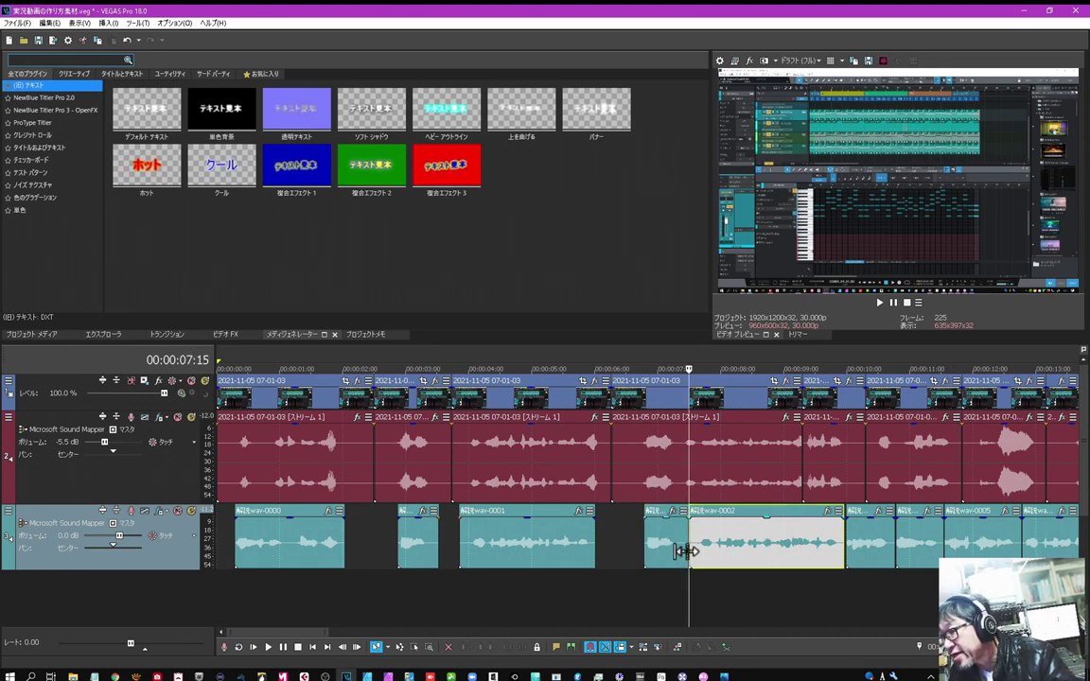
left_click(679, 551)
mouse_move(679, 550)
left_mouse_down()
mouse_move(667, 561)
mouse_move(675, 567)
left_mouse_up()
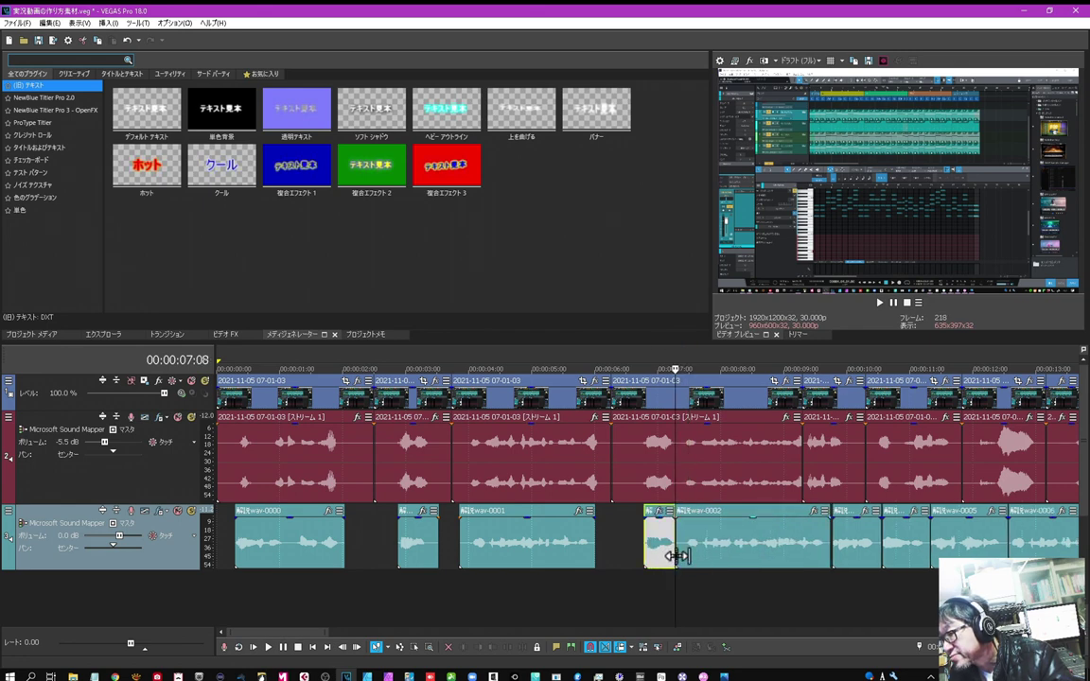
left_click(678, 555)
left_click_drag(682, 555, 691, 557)
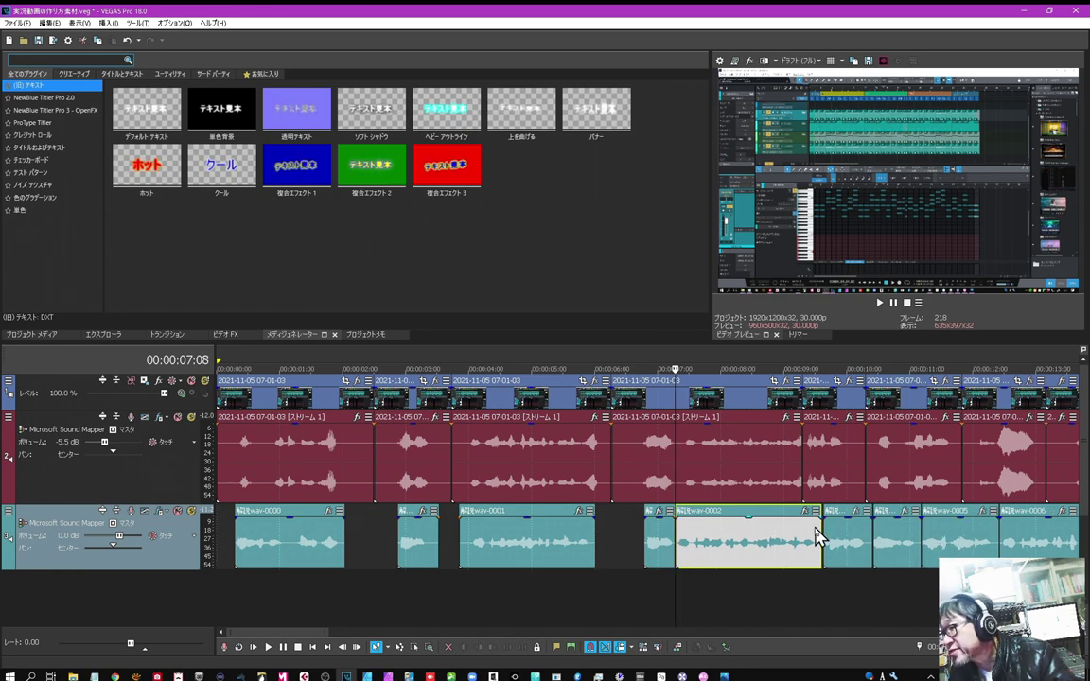
Play the timeline from 00:00:06:24 to check timing and move the 解説wav-0003 clip to start at about 10.4 seconds.
left_click(647, 360)
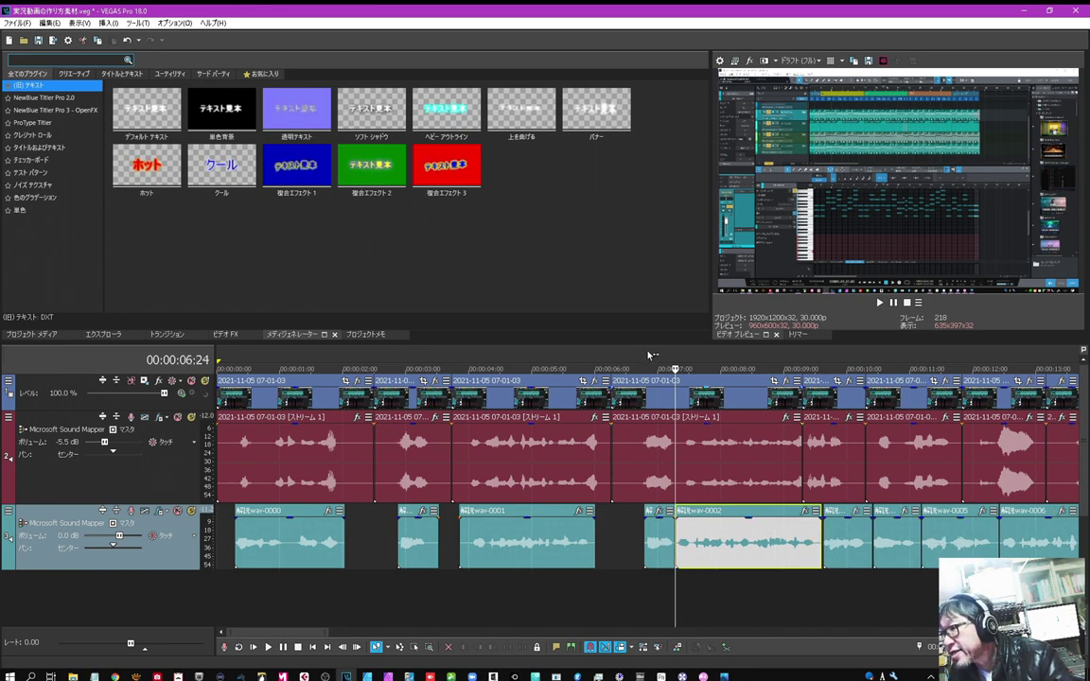
key("space")
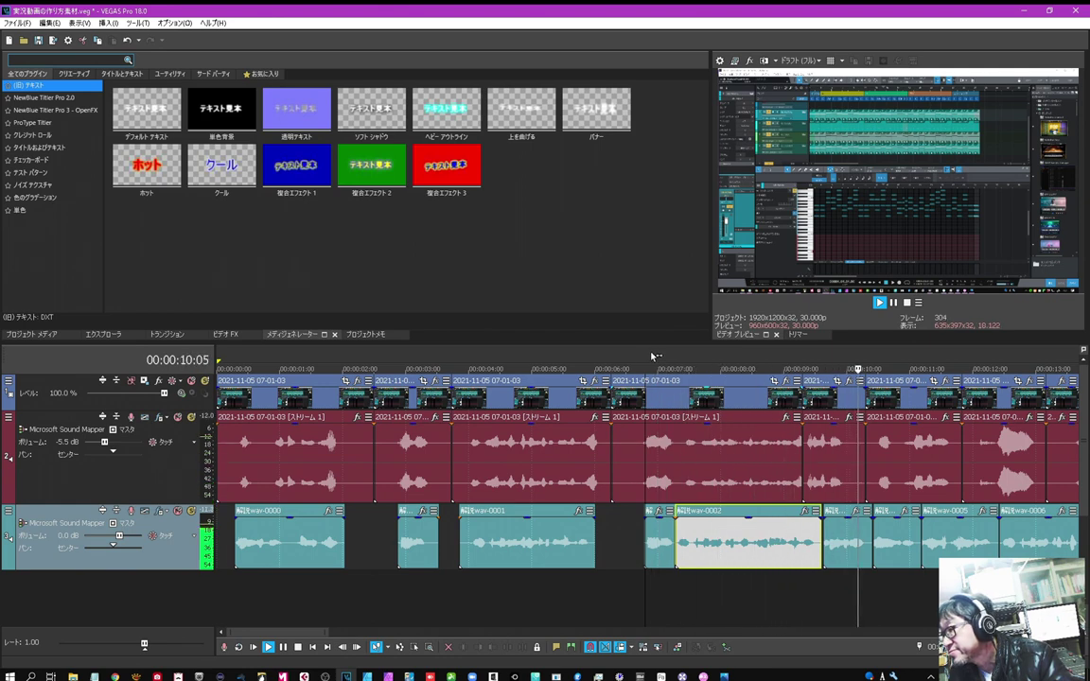
key("space")
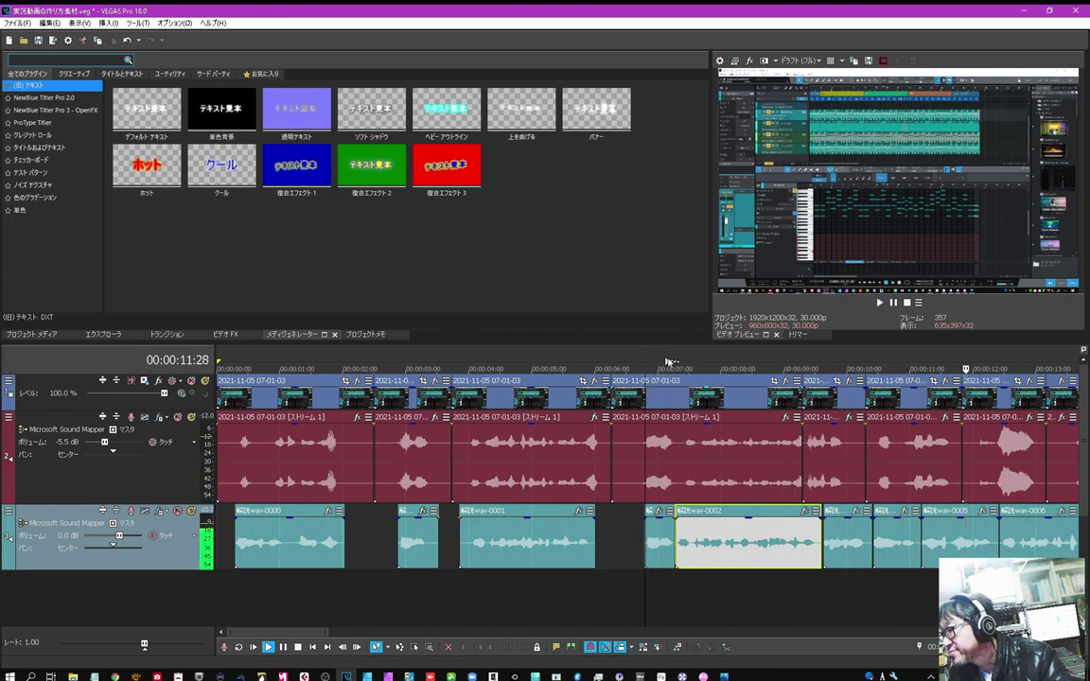
key("space")
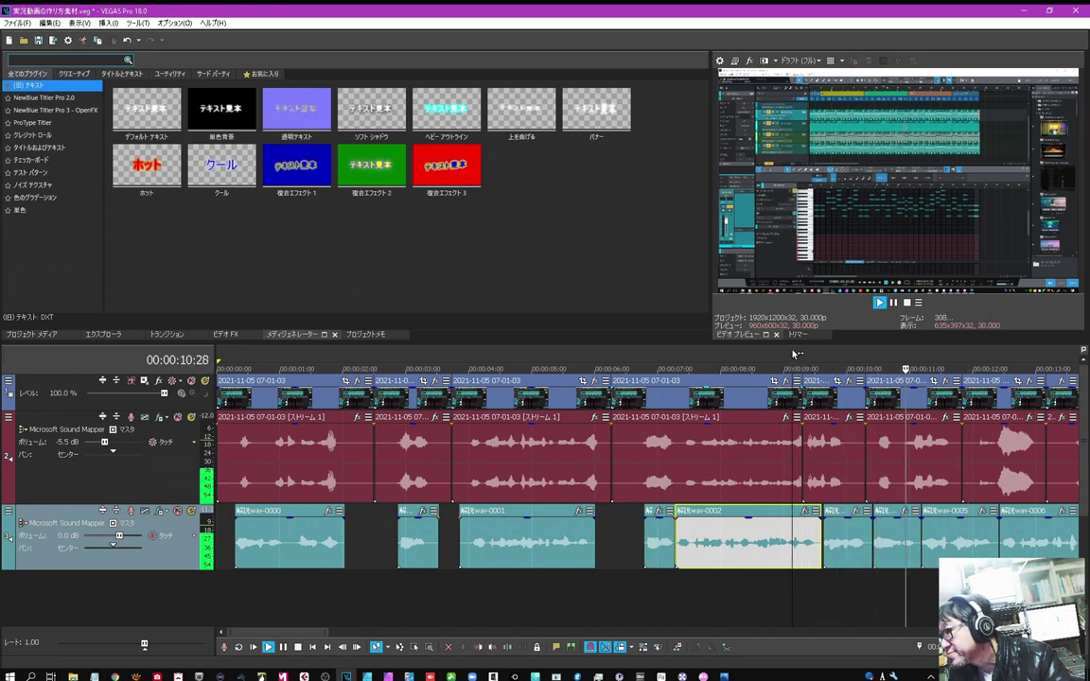
key("space")
left_click_drag(849, 545, 907, 540)
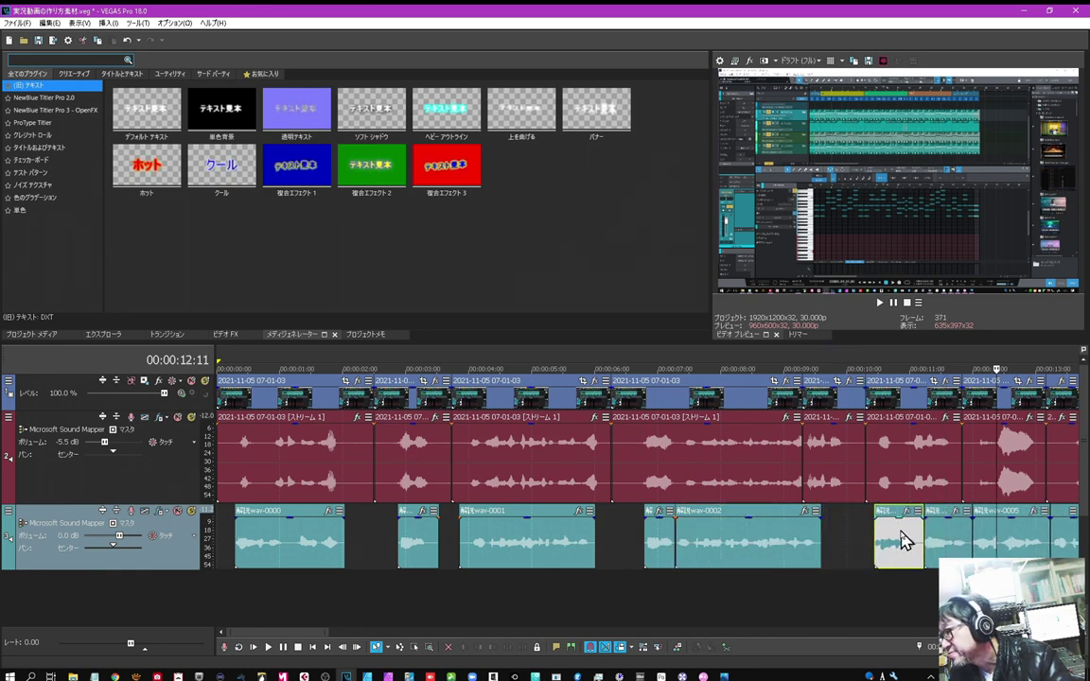
Play from 00:00:10:09, then move the 解説wav-0004 clip to start at about 11.8 seconds and the 解説wav-0005 clip at about 13.5 seconds.
left_click(865, 426)
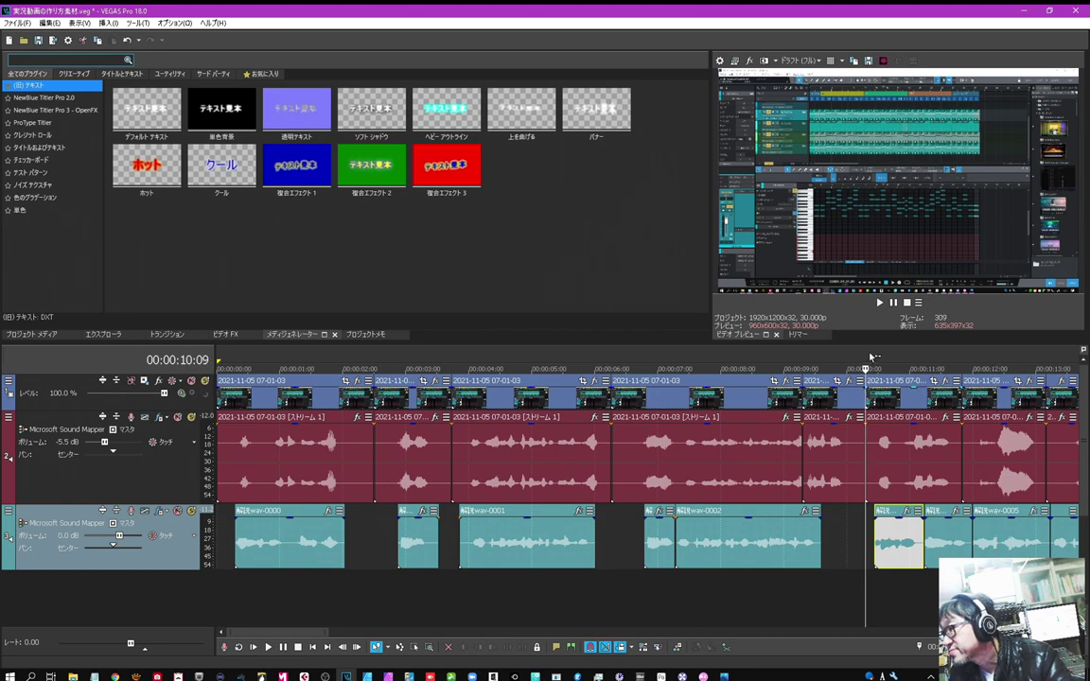
scroll(840, 409, "down", 3)
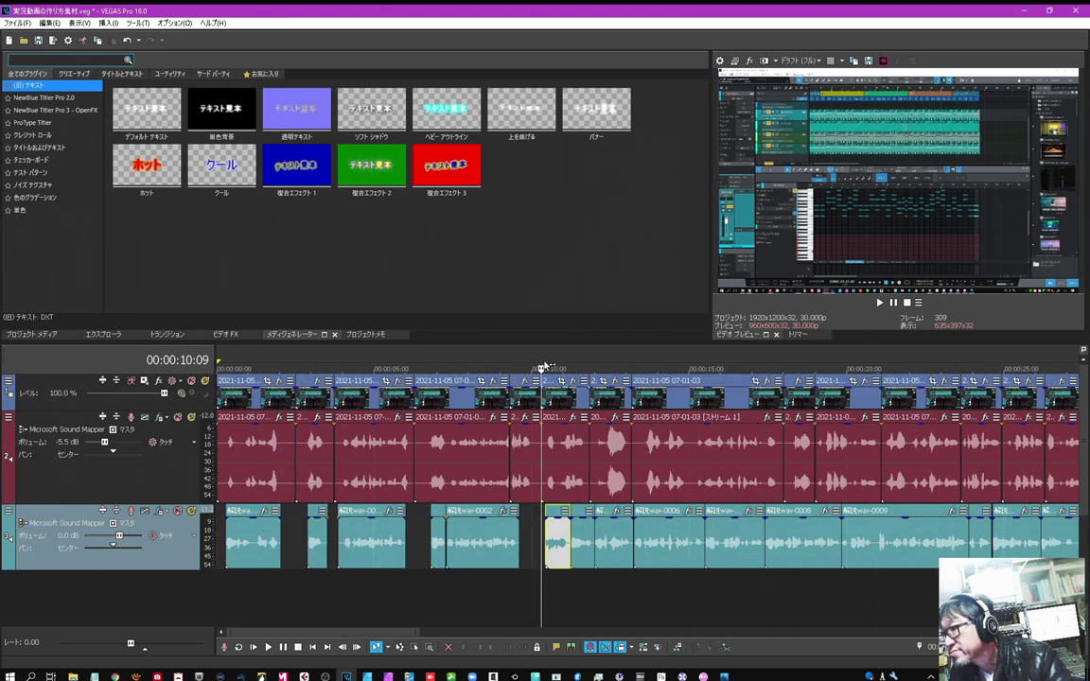
key("space")
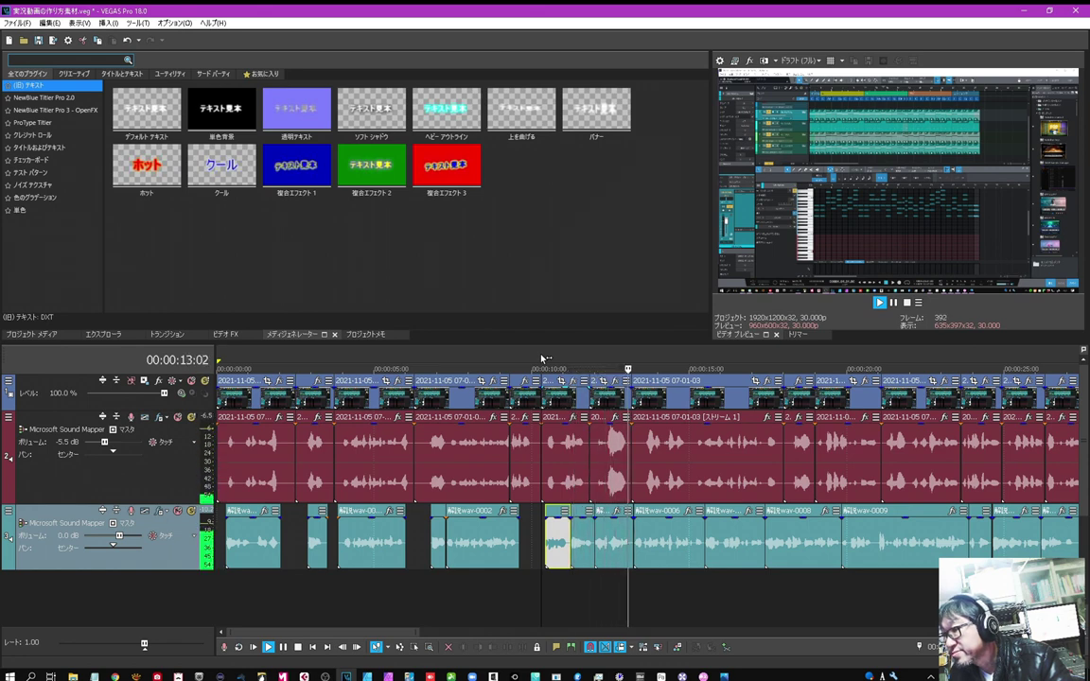
key("Return")
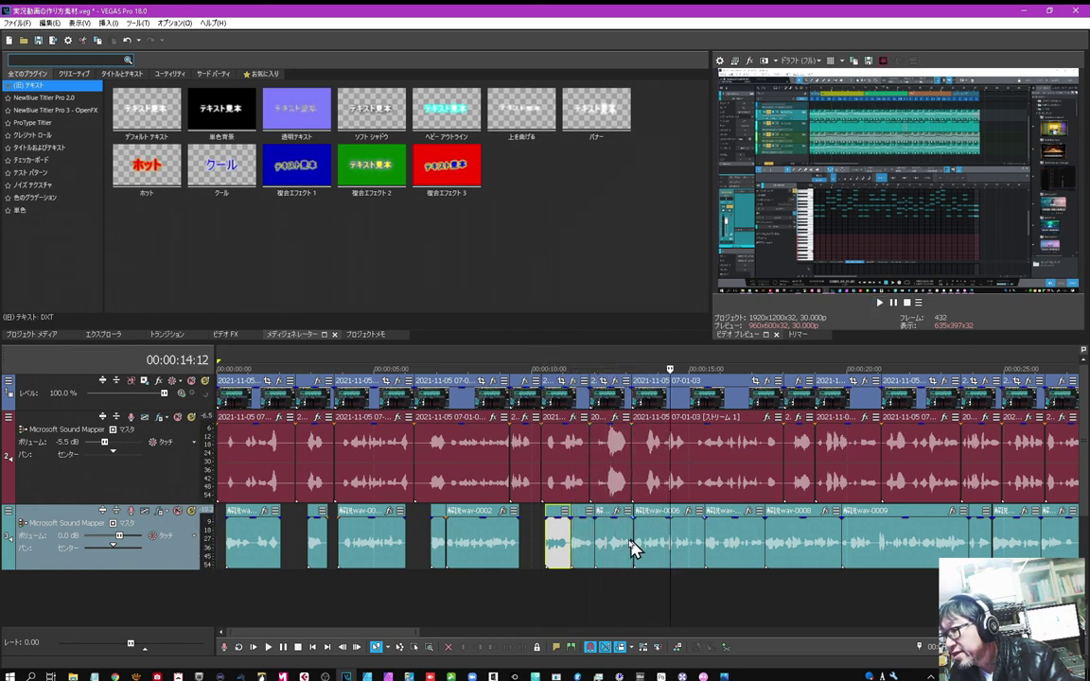
left_click_drag(613, 547, 660, 547)
key("Return")
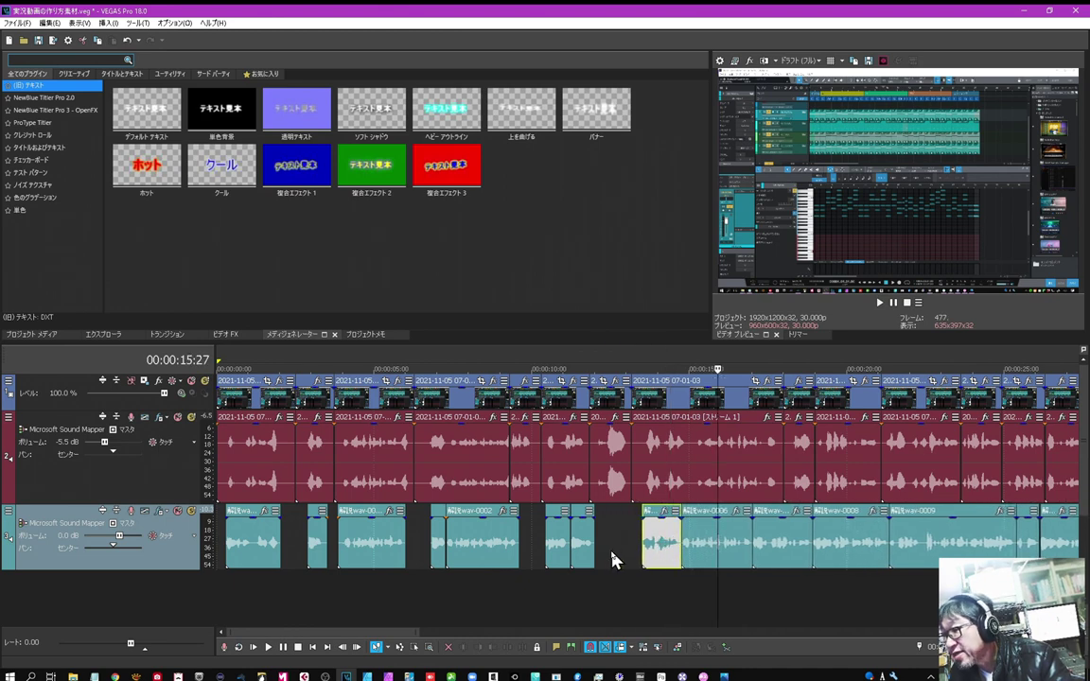
left_click_drag(659, 553, 605, 557)
left_click_drag(683, 541, 665, 547)
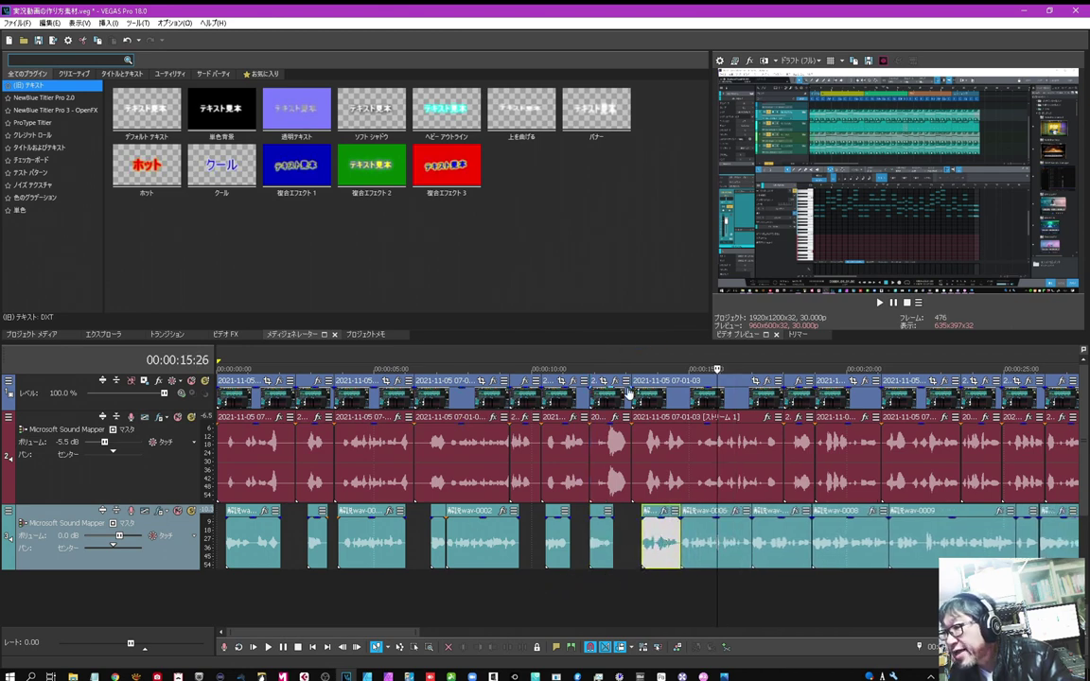
Move the 解説wav-0006, 0007 and 0008 clips to start at about 15.2, 18.1 and 21 seconds.
left_click(716, 553)
left_click_drag(719, 547, 811, 547)
left_click_drag(881, 547, 908, 547)
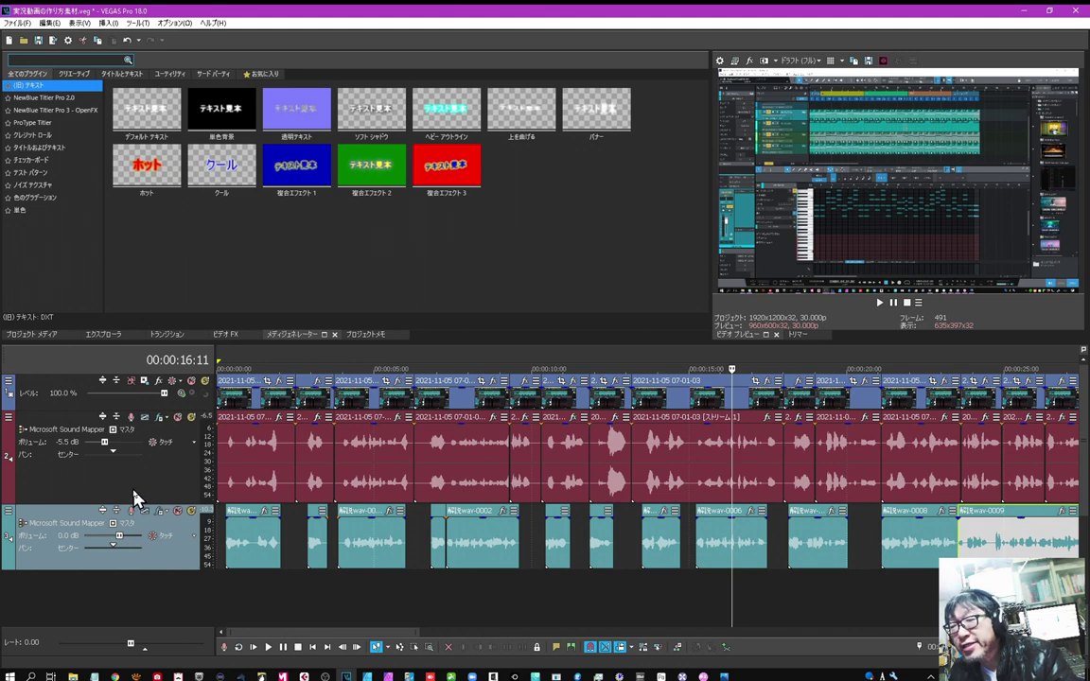
Mute the original recorded speech track and play the timeline from the start to hear the aligned commentary alone.
left_click(178, 418)
left_click(254, 648)
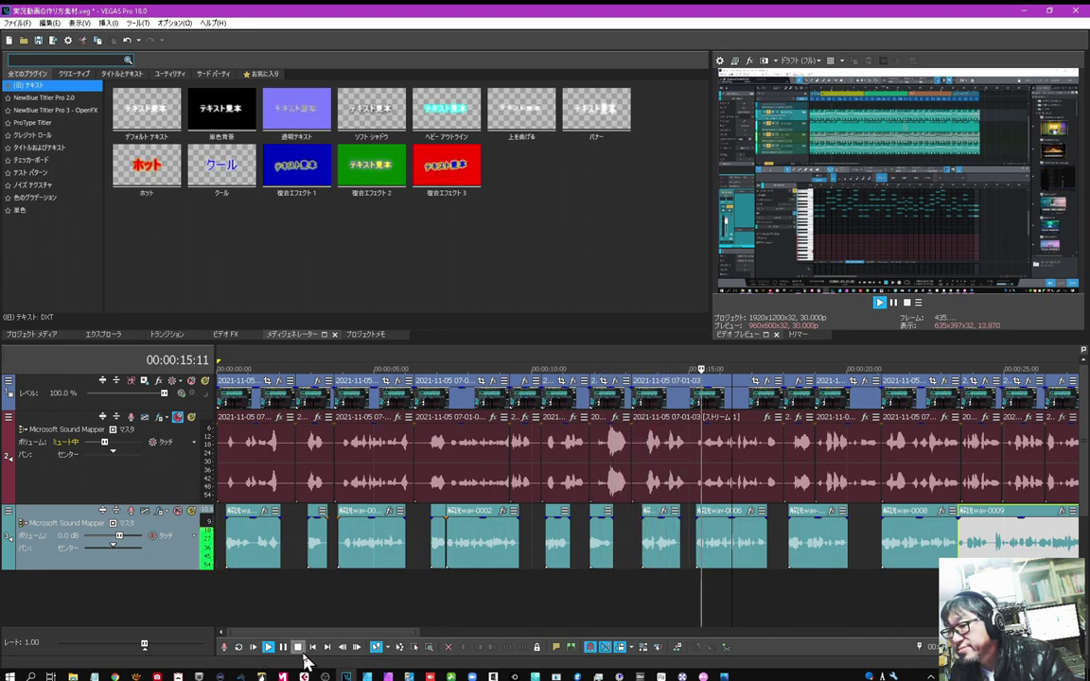
left_click(299, 648)
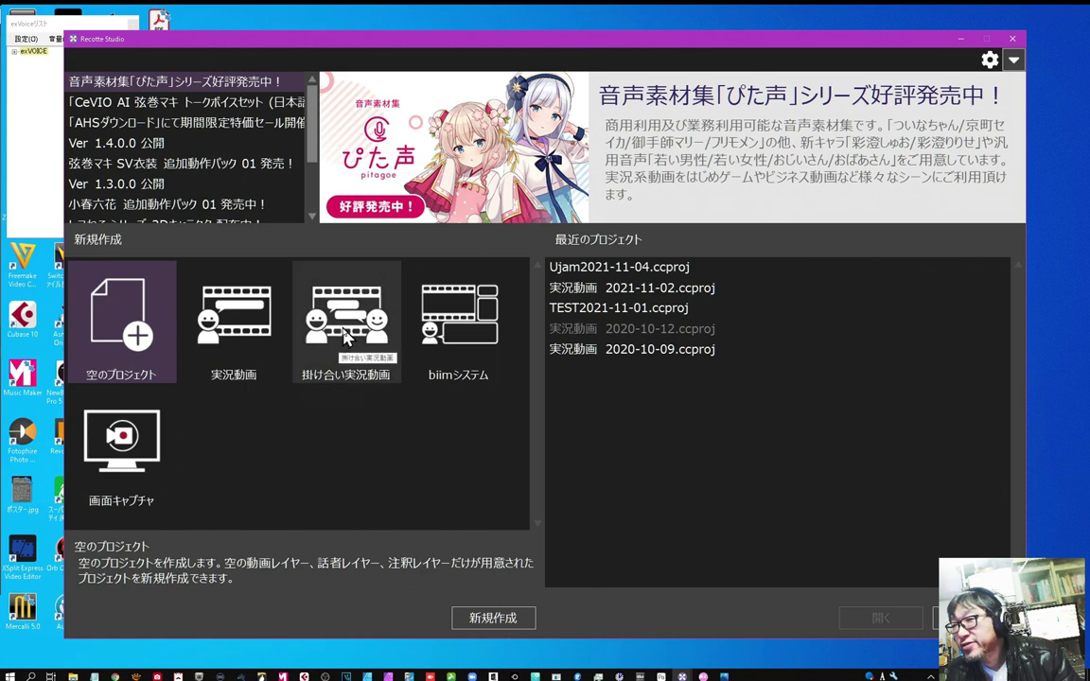
In Recotte Studio, start a new 掛け合い実況動画 project and choose the フルHD 1200 video preset.
left_click(345, 336)
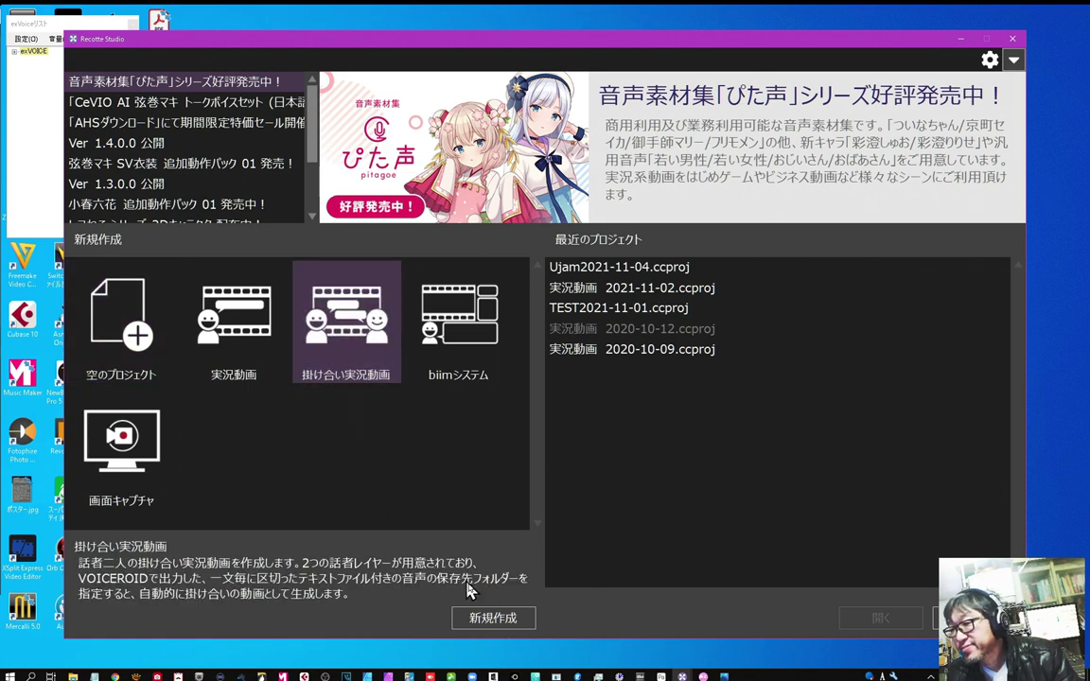
left_click(482, 618)
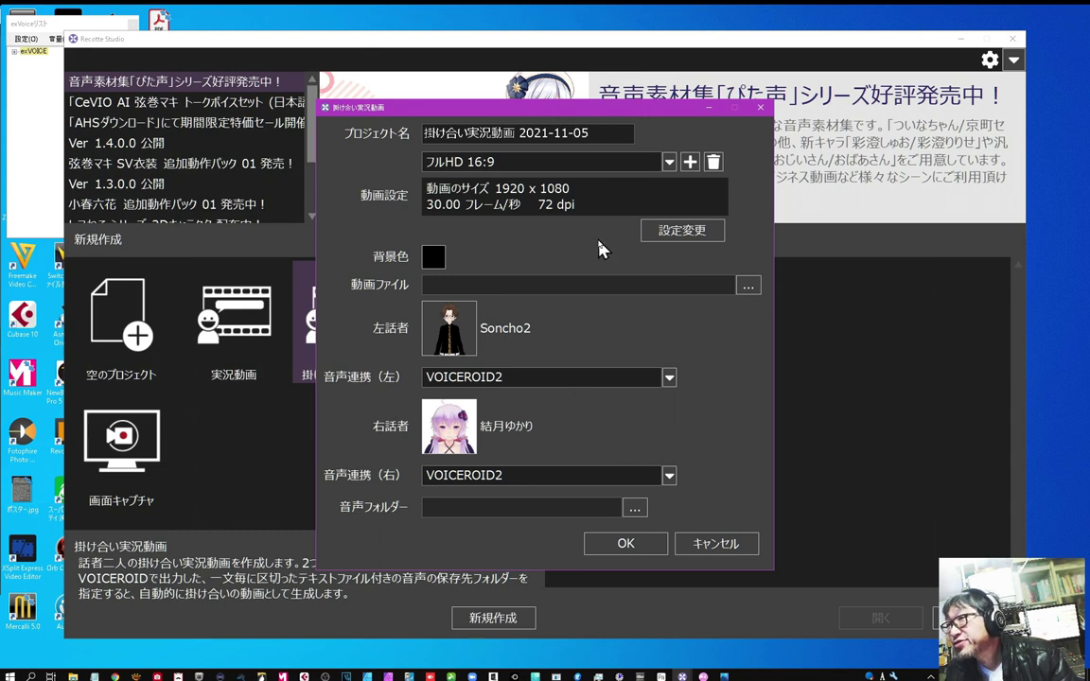
left_click(669, 163)
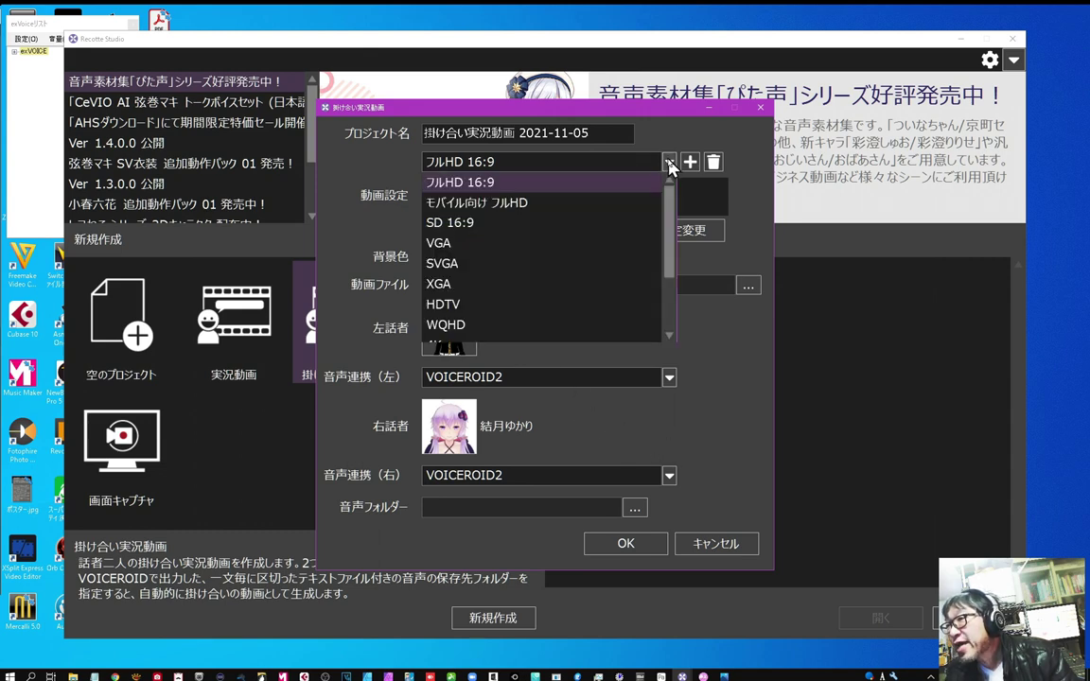
left_click_drag(669, 206, 669, 268)
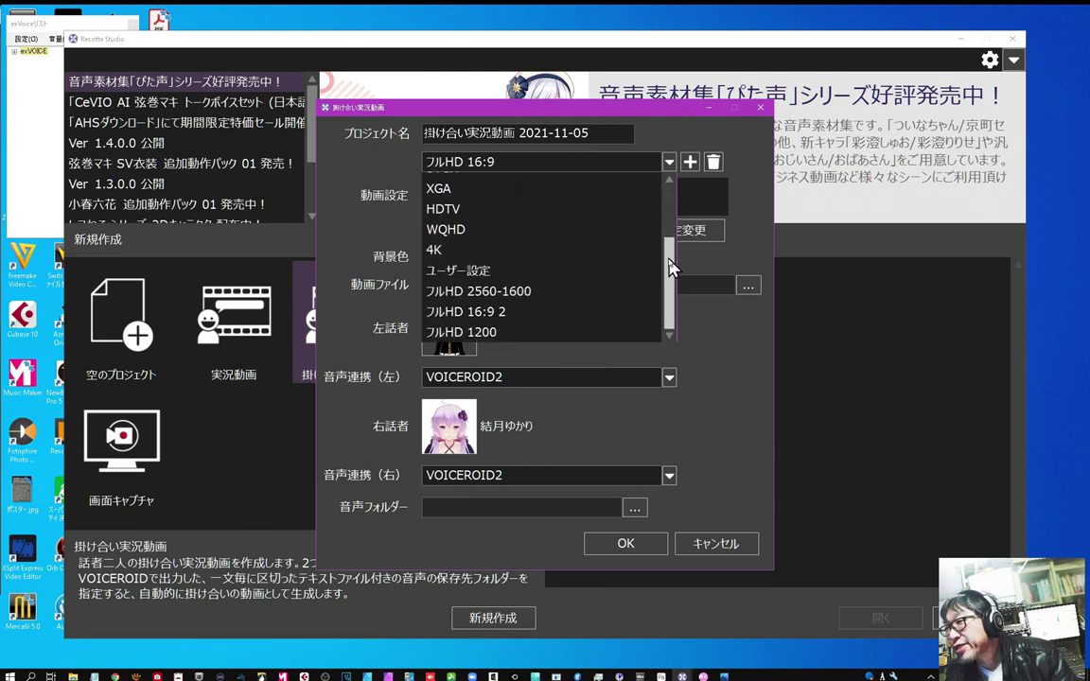
left_click(552, 332)
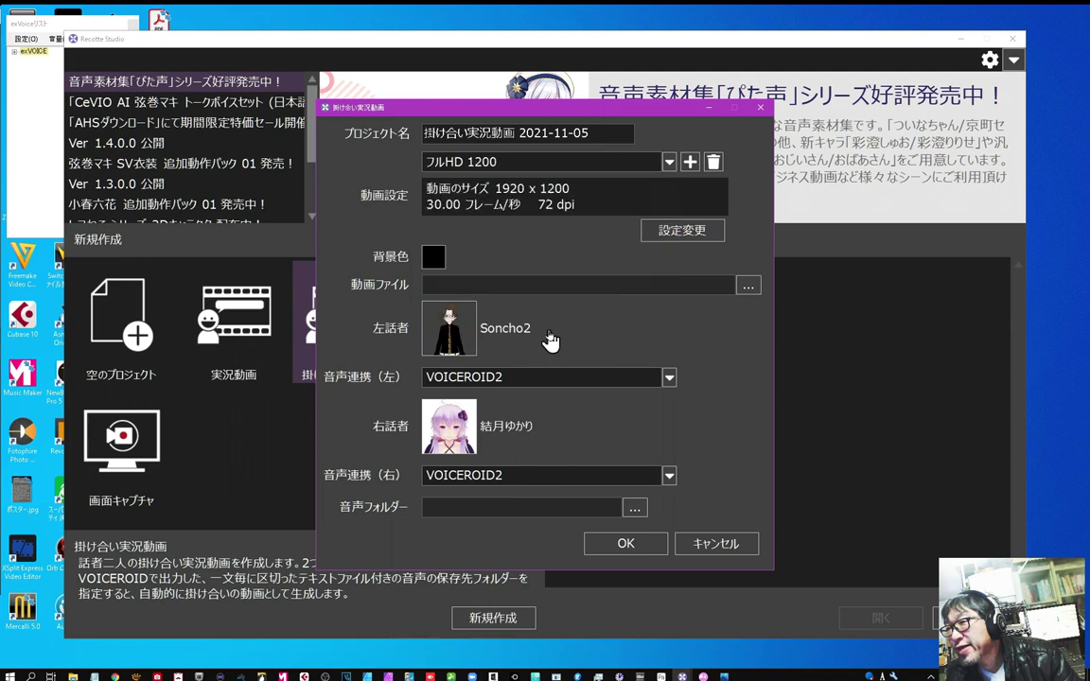
Set the voice folder to 000Youtube完成動画\Vrew\解説テスト on drive K: and create the project.
left_click(634, 510)
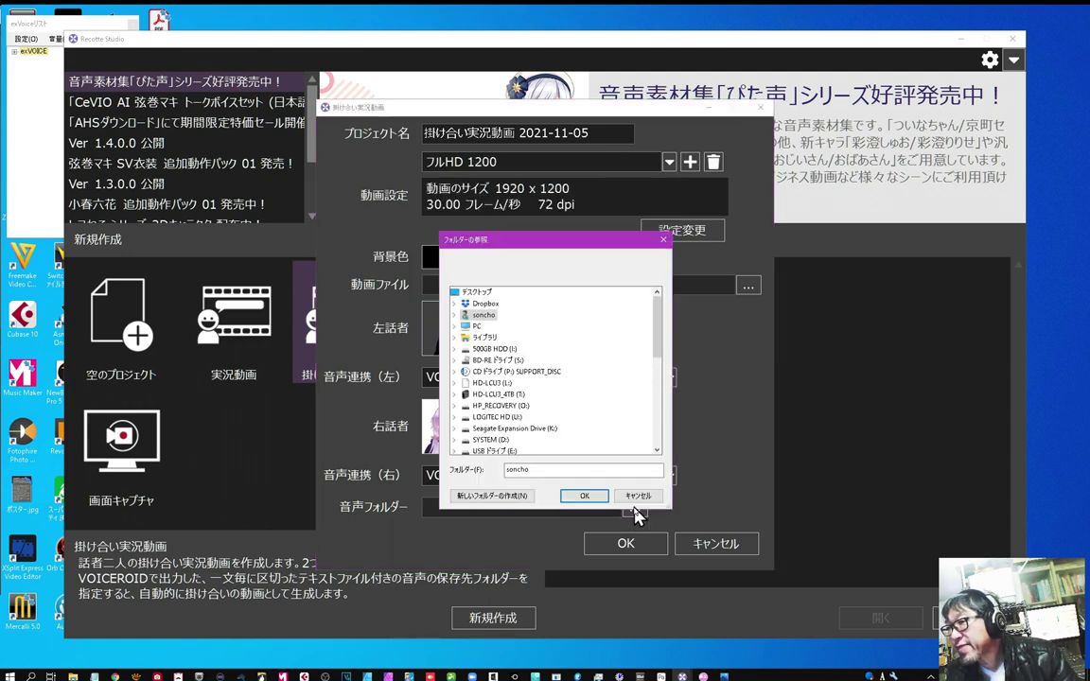
left_click(515, 428)
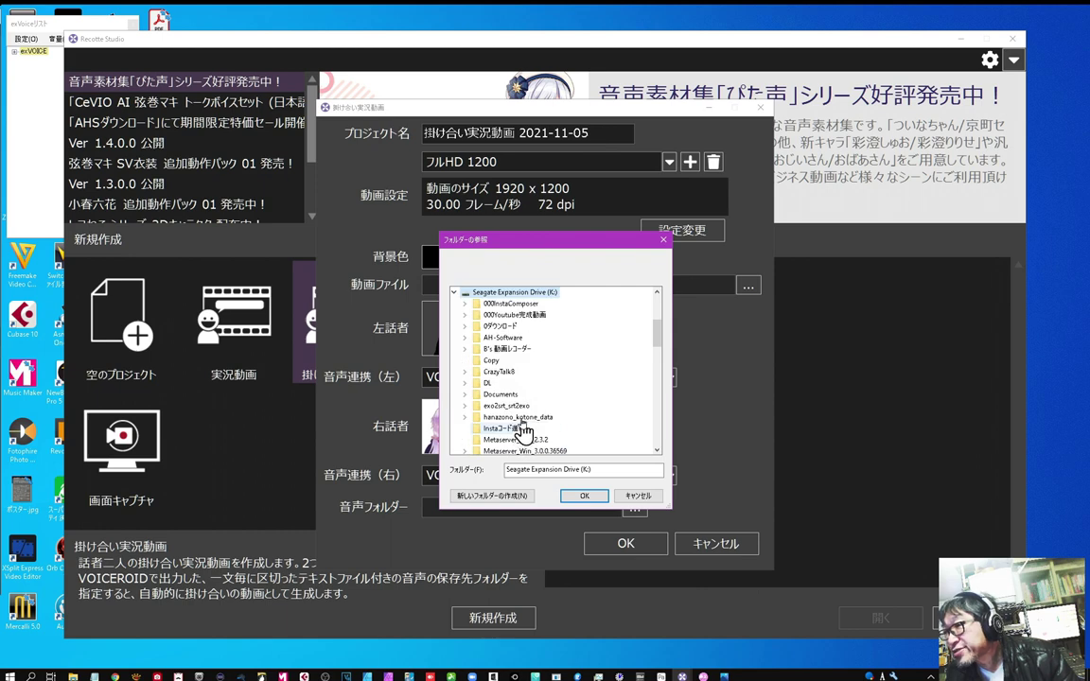
double_click(518, 316)
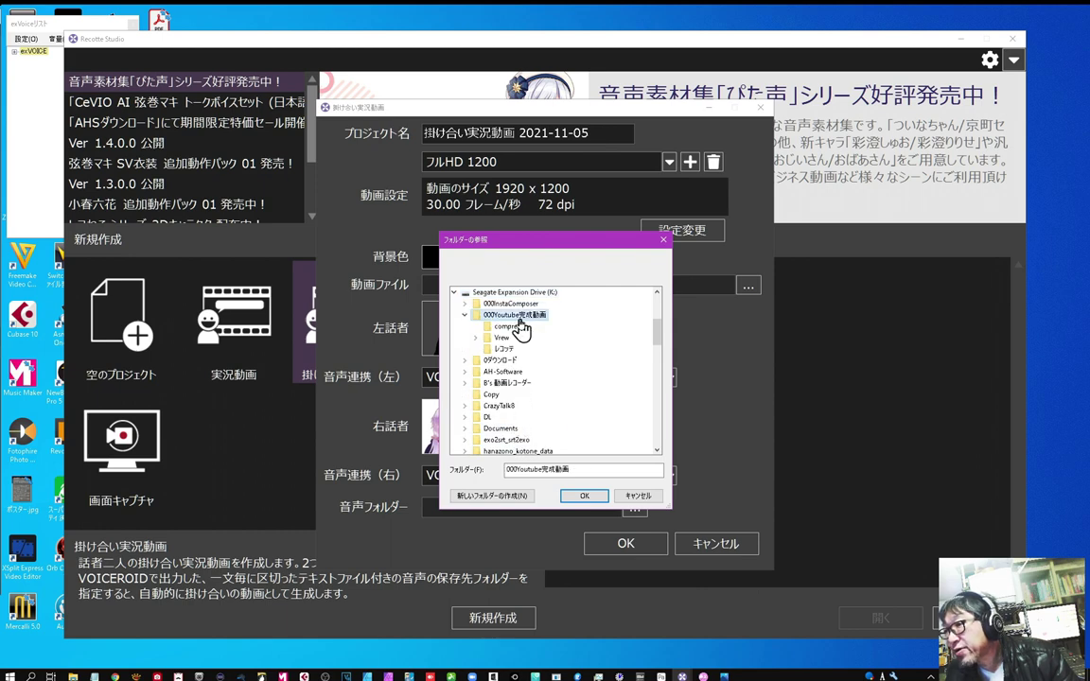
double_click(501, 338)
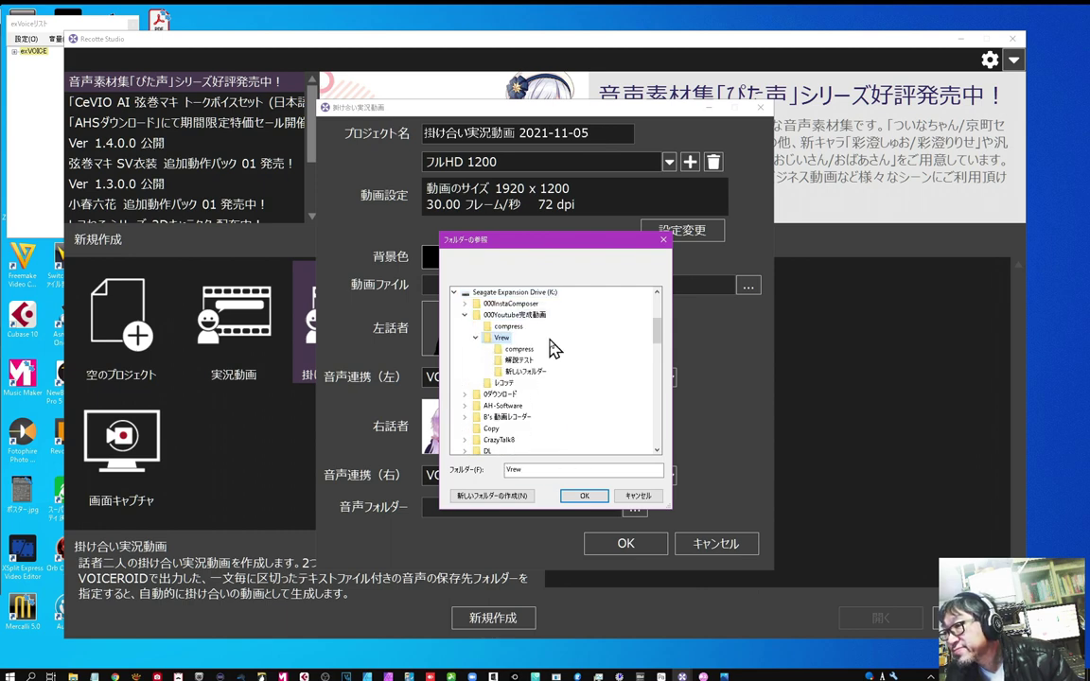
left_click(519, 361)
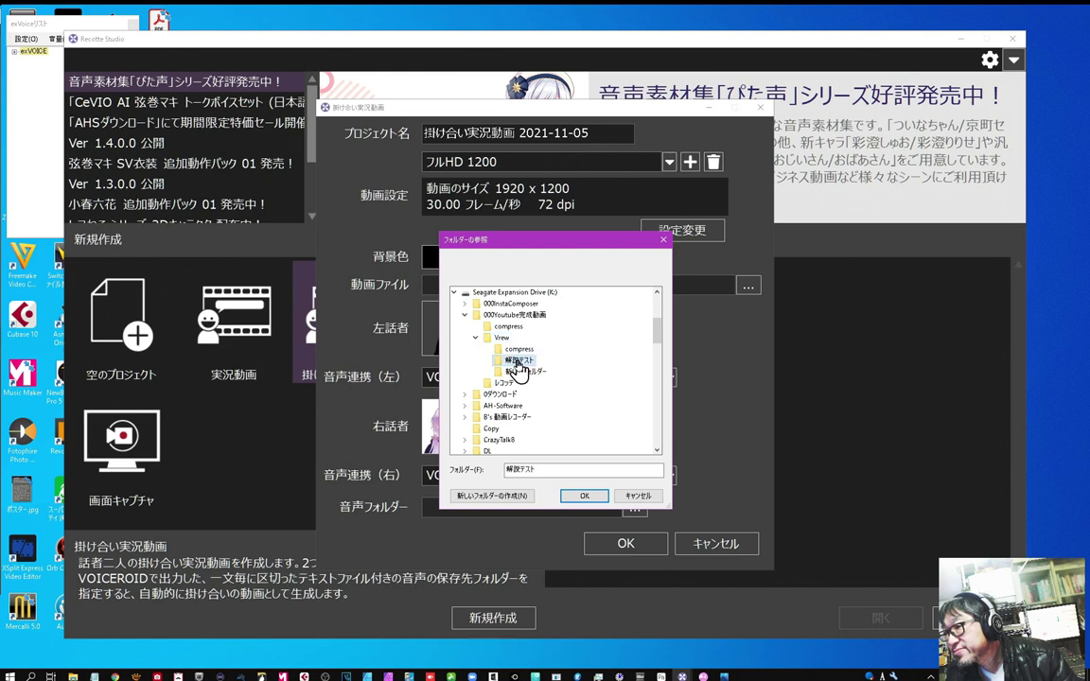
left_click(583, 496)
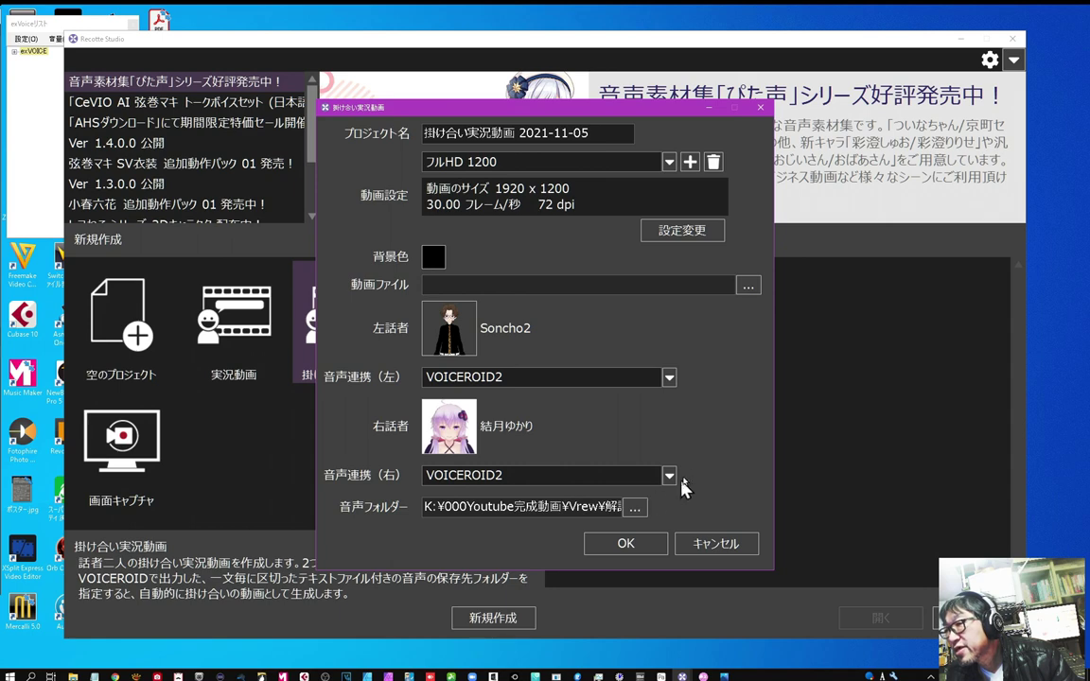
left_click(626, 544)
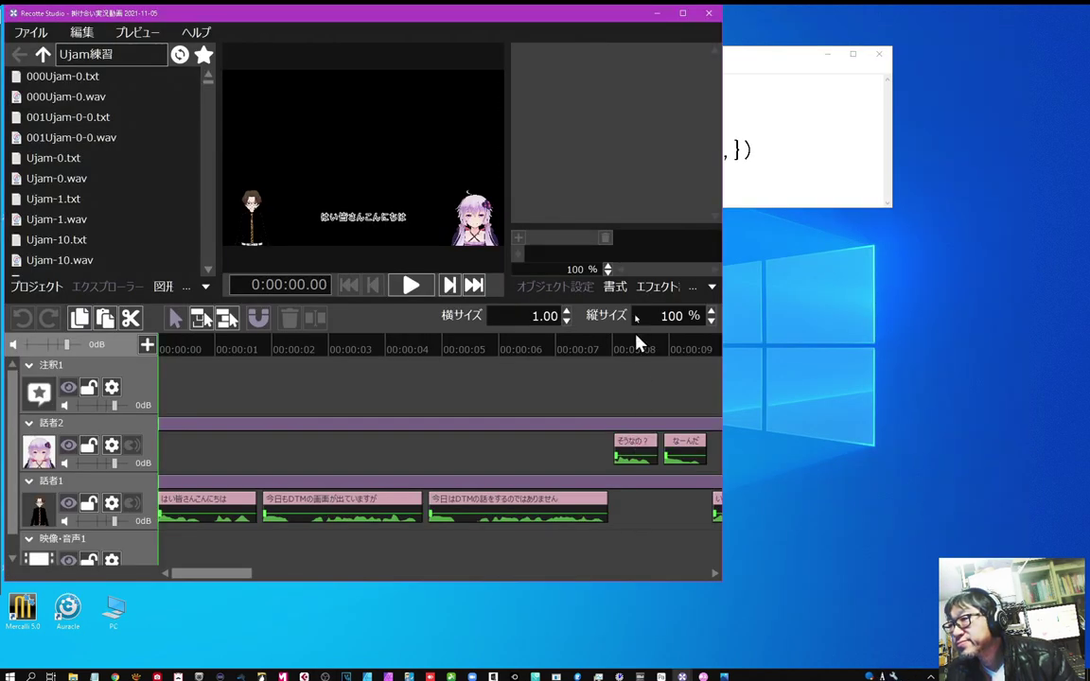
Add 実況動画作り方.mp4 from the Documents folder to the 映像・音声1 track and align it to start at 0 seconds.
left_click(683, 15)
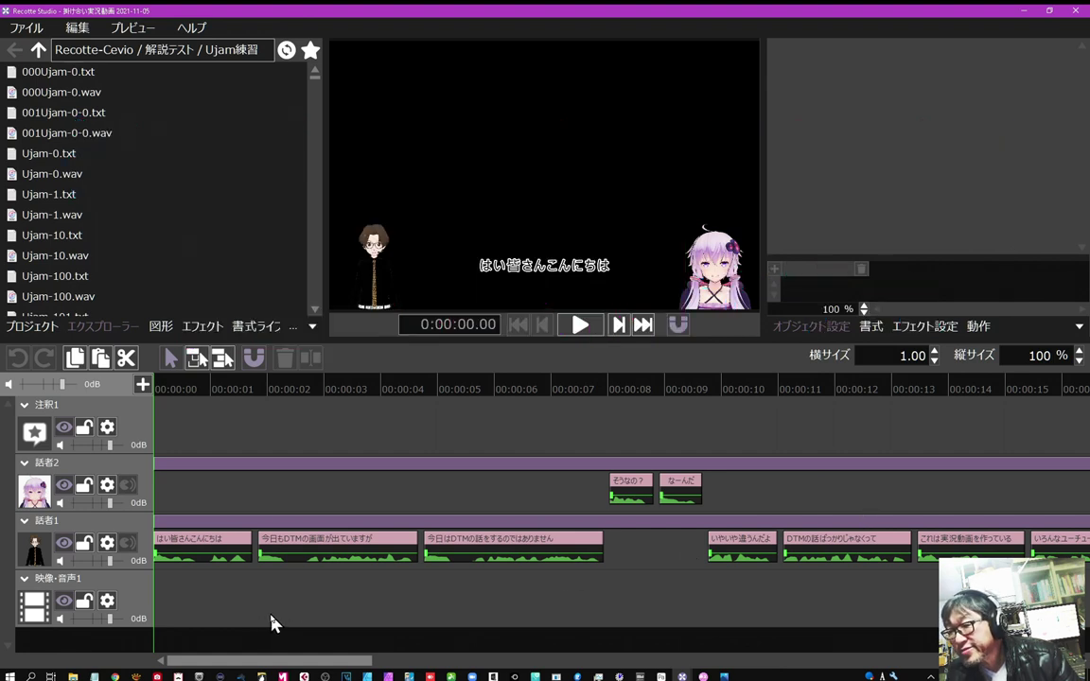
left_click_drag(280, 664, 227, 645)
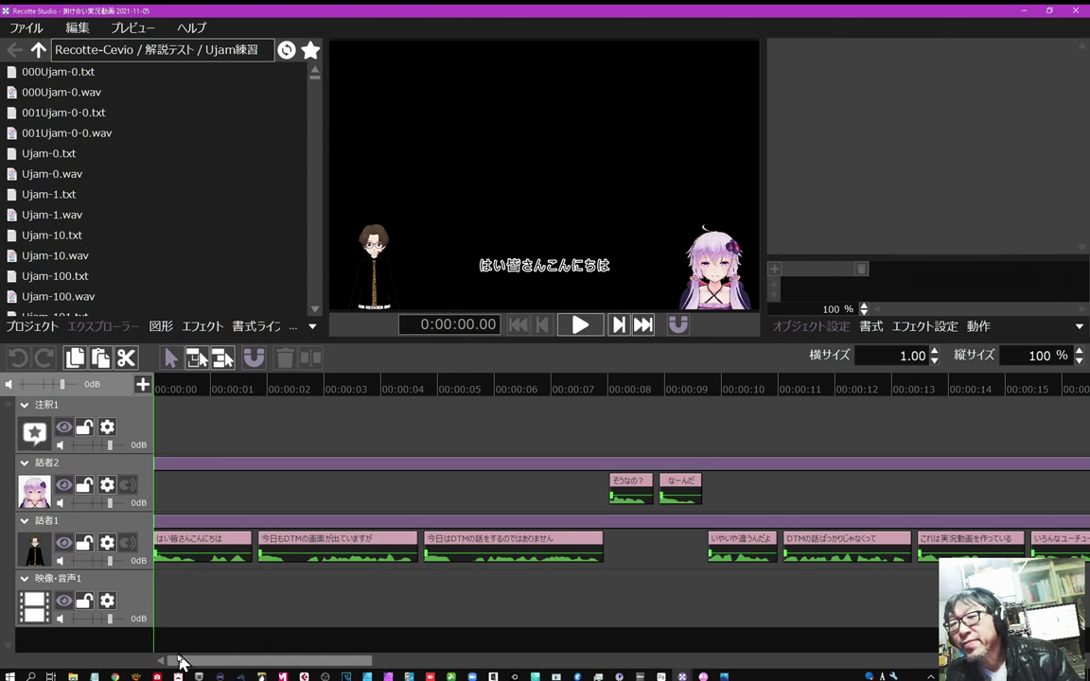
left_click(72, 676)
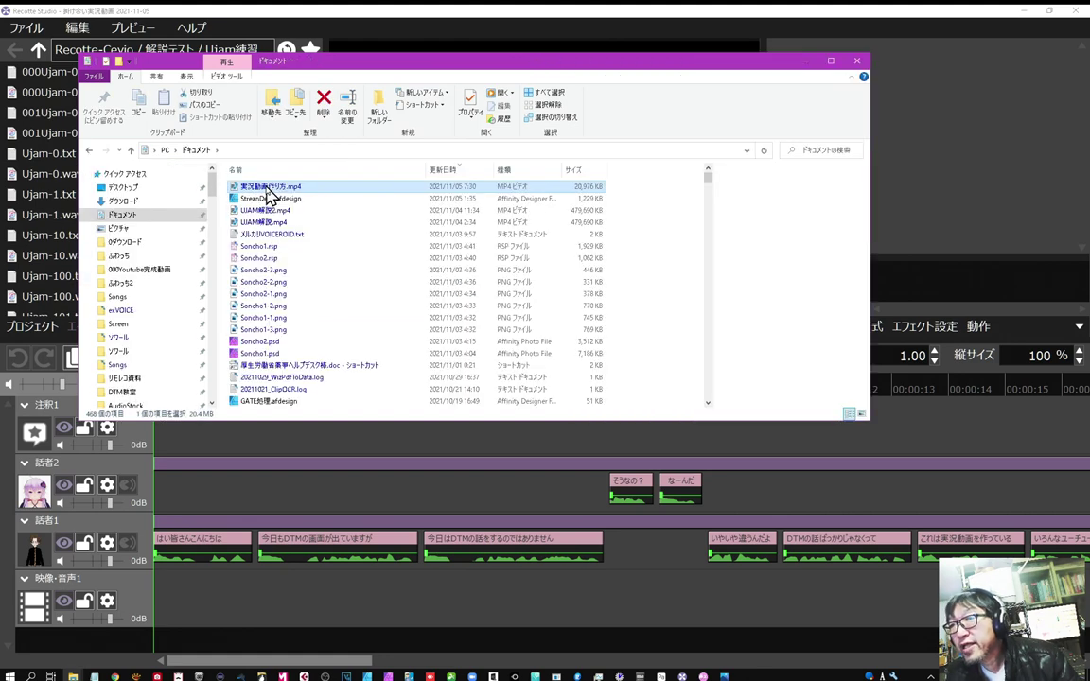
left_click_drag(268, 194, 171, 615)
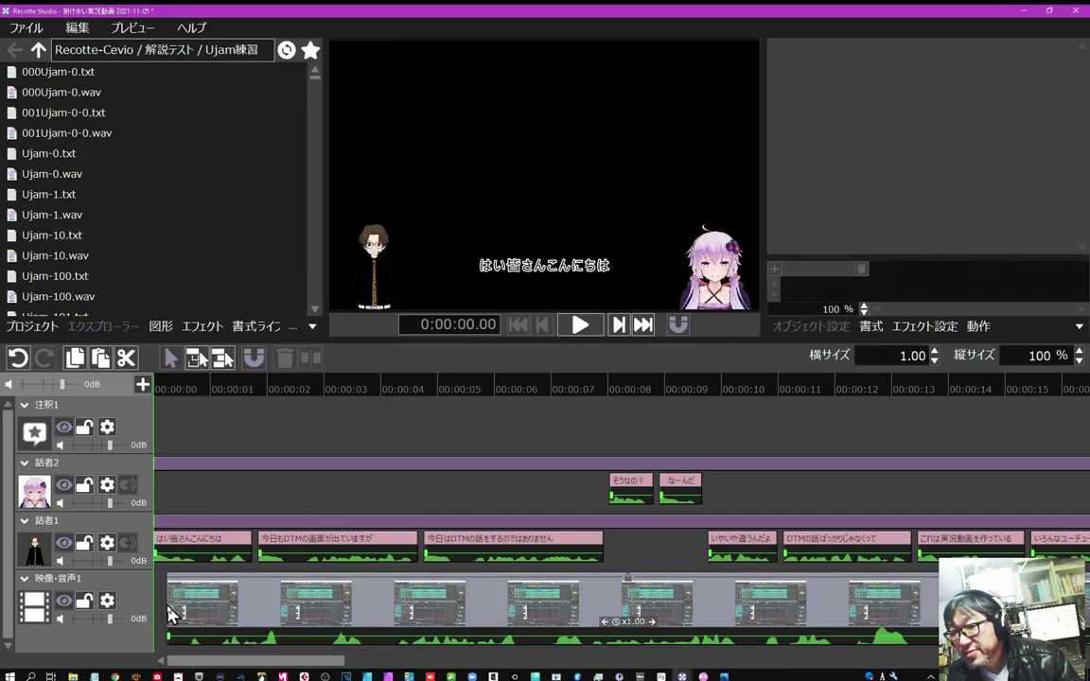
left_click(235, 589)
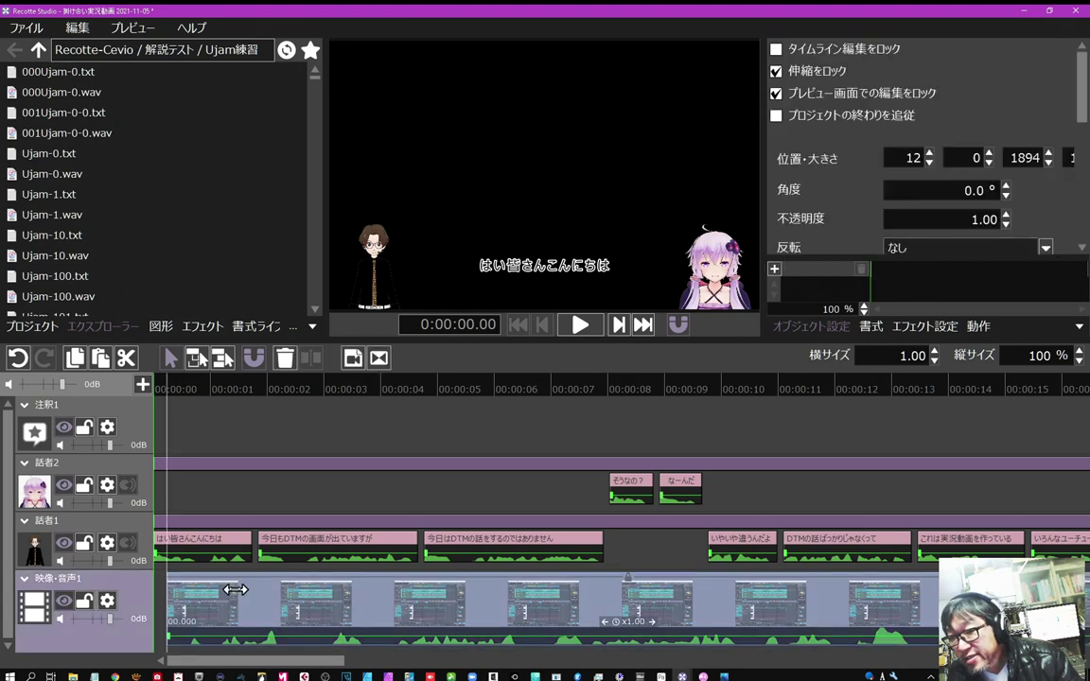
left_click_drag(232, 589, 227, 590)
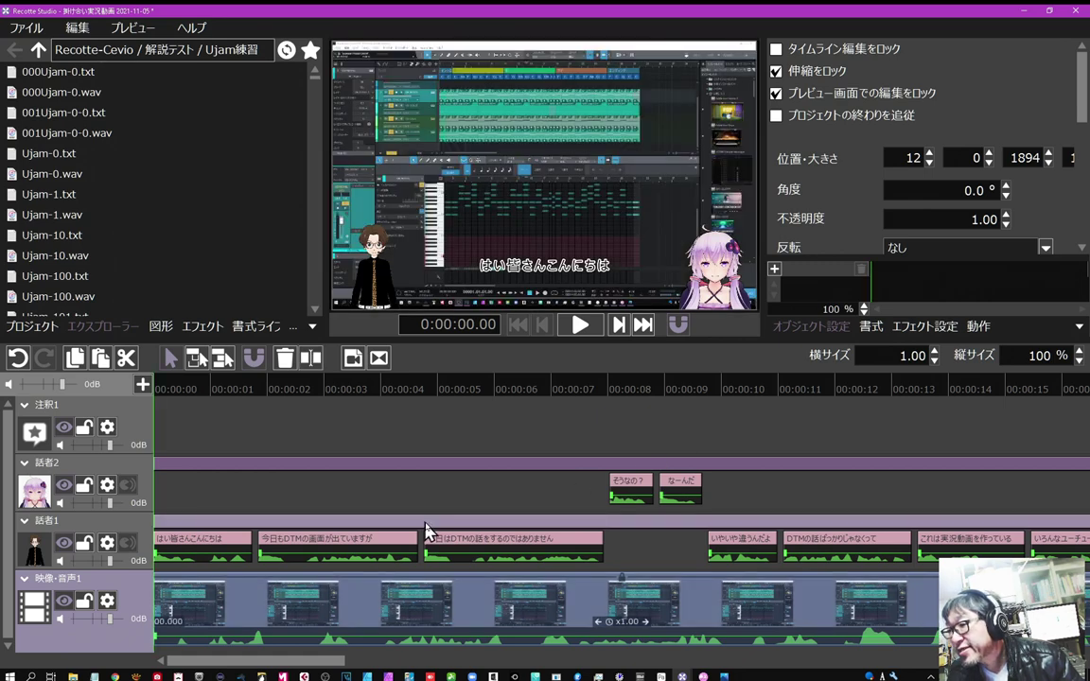
left_click_drag(317, 660, 177, 672)
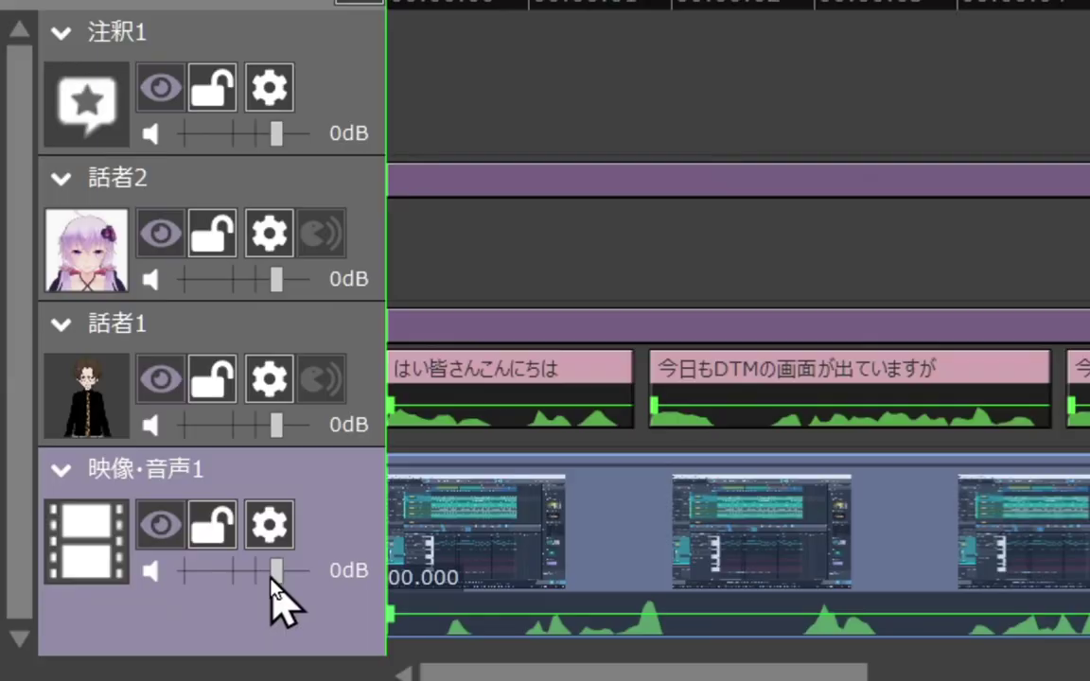
Lower the 映像・音声1 track's volume to -8 dB and play the first seconds of the timeline to check the balance.
left_click_drag(271, 578, 239, 586)
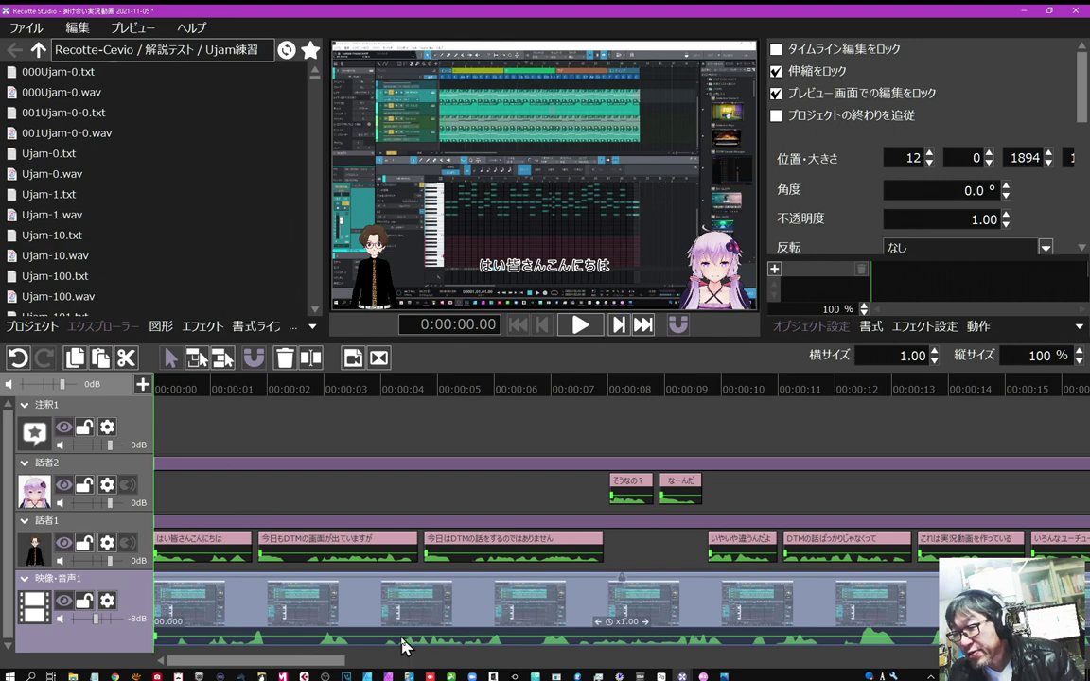
left_click(580, 326)
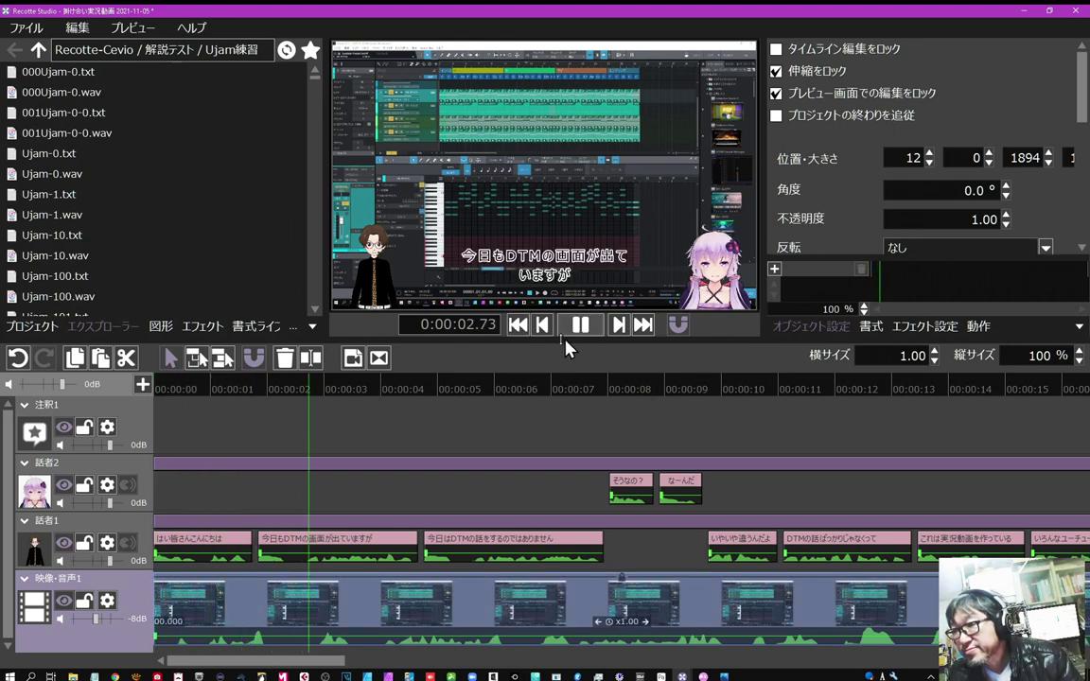
left_click(577, 331)
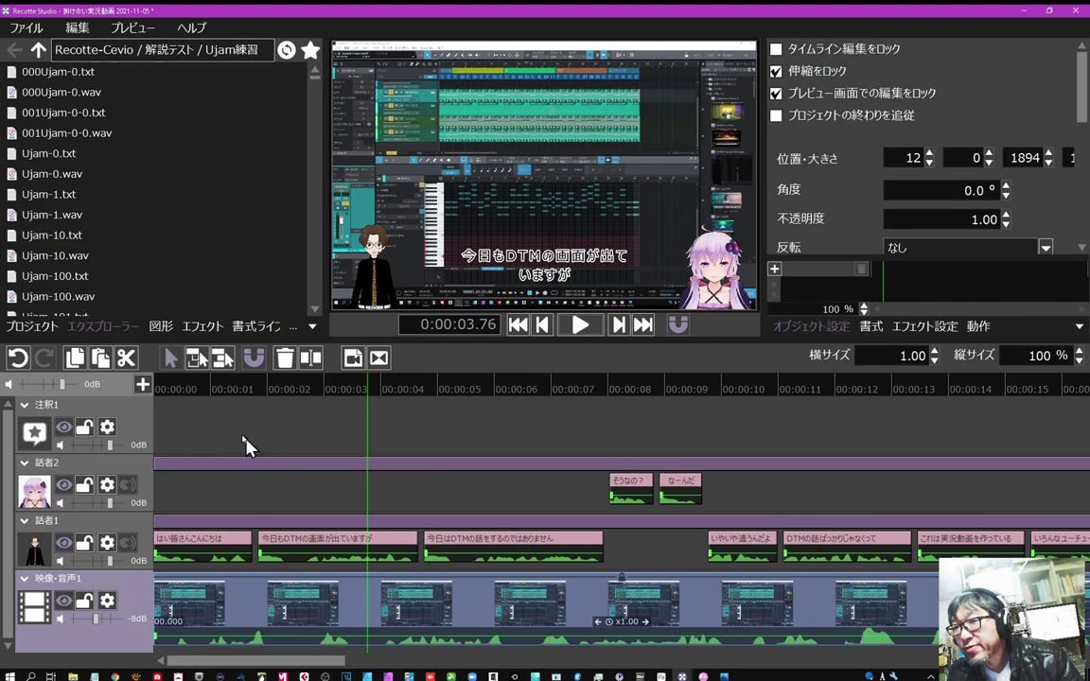
Shift the 話者1 clips from 今日もDTMの画面が出ていますが onward about 1 second later, and the 話者2 clips from そうなの？ onward to about 10.2 seconds.
left_click(195, 360)
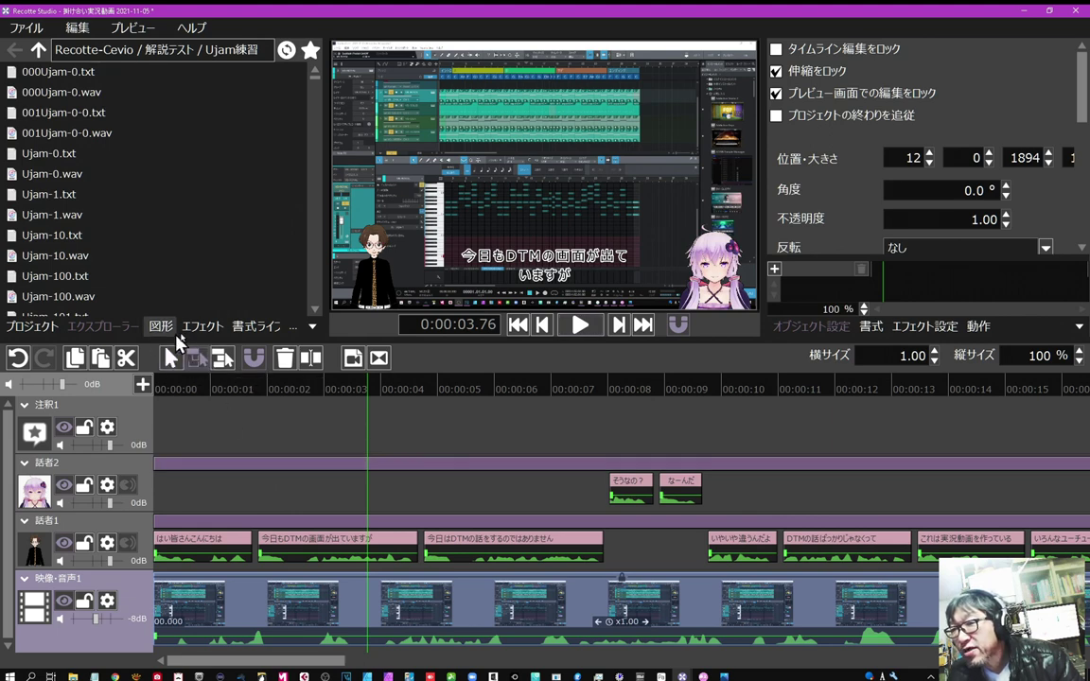
left_click_drag(295, 549, 352, 546)
left_click(301, 389)
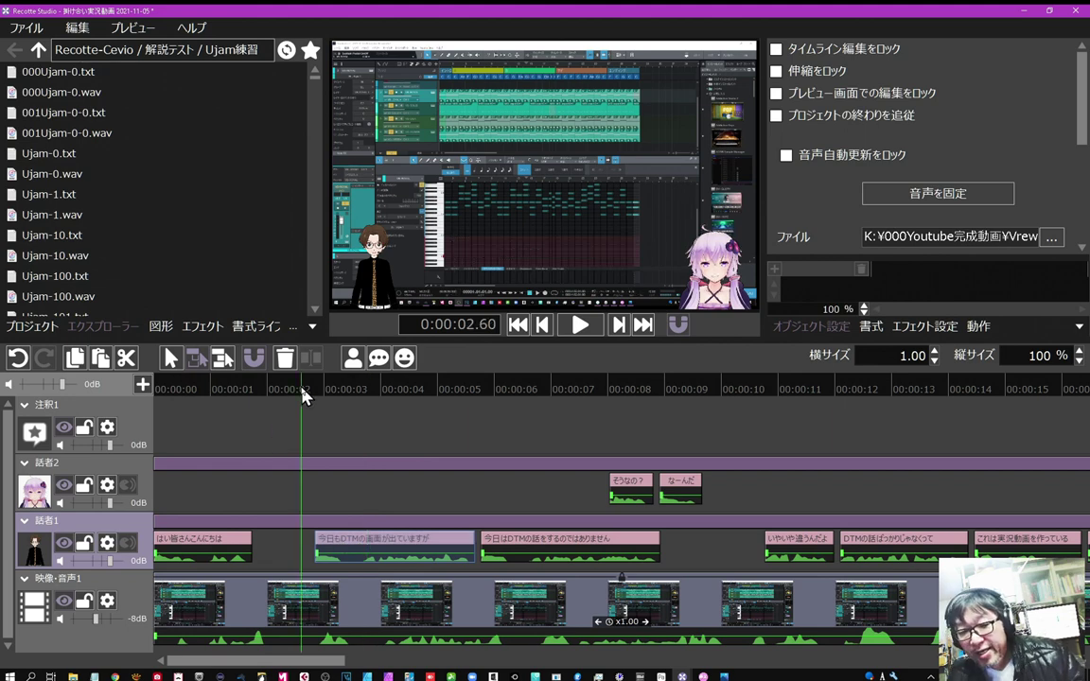
key("space")
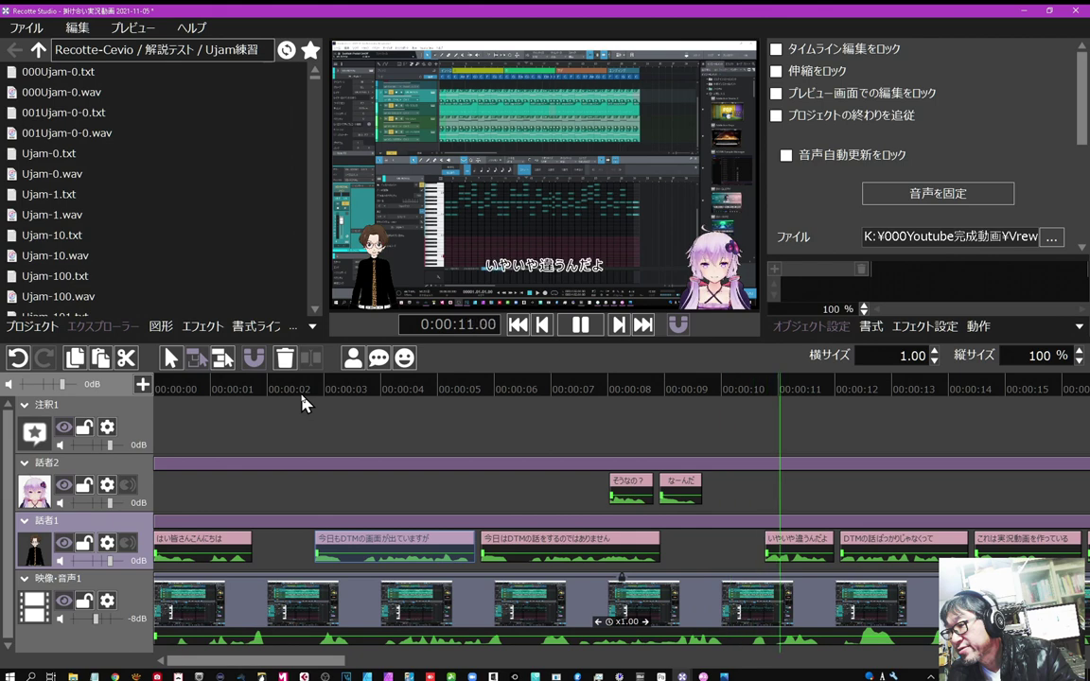
key("space")
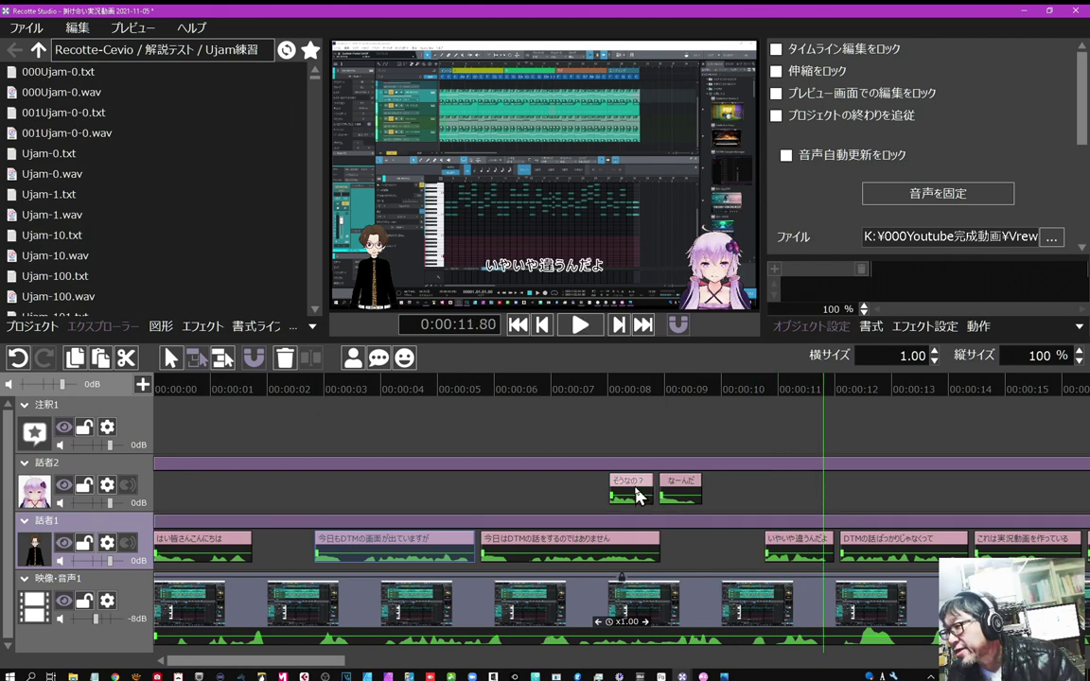
left_click_drag(633, 490, 764, 482)
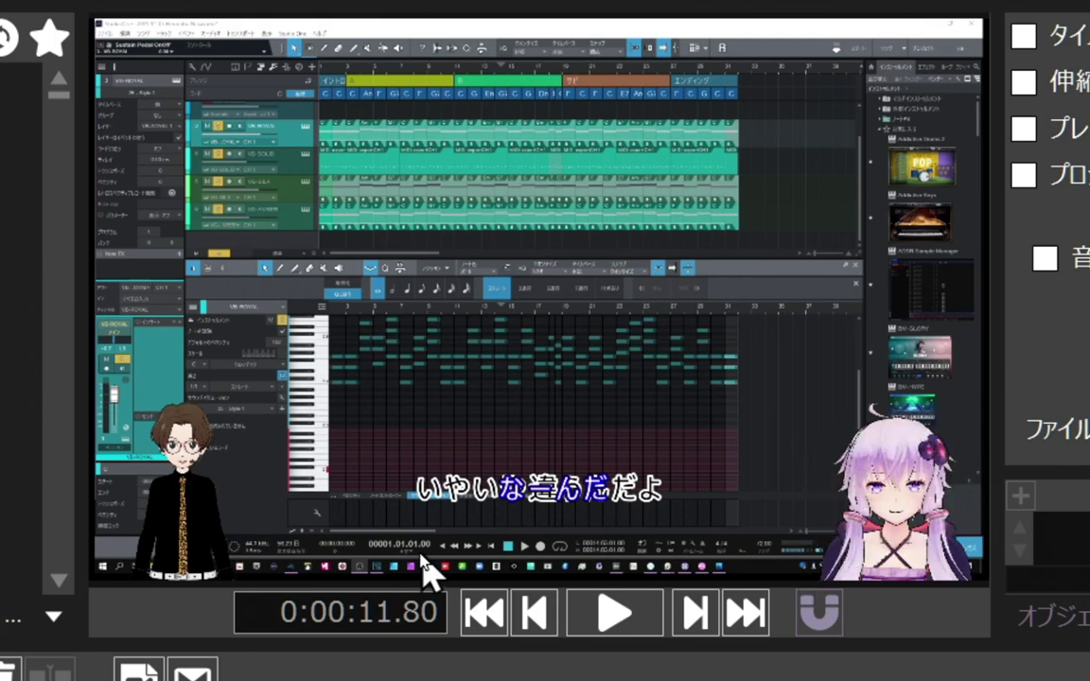
Enlarge the 話者1 character in the preview to a width of 536 and move it down to position -50, 746.
left_click(184, 515)
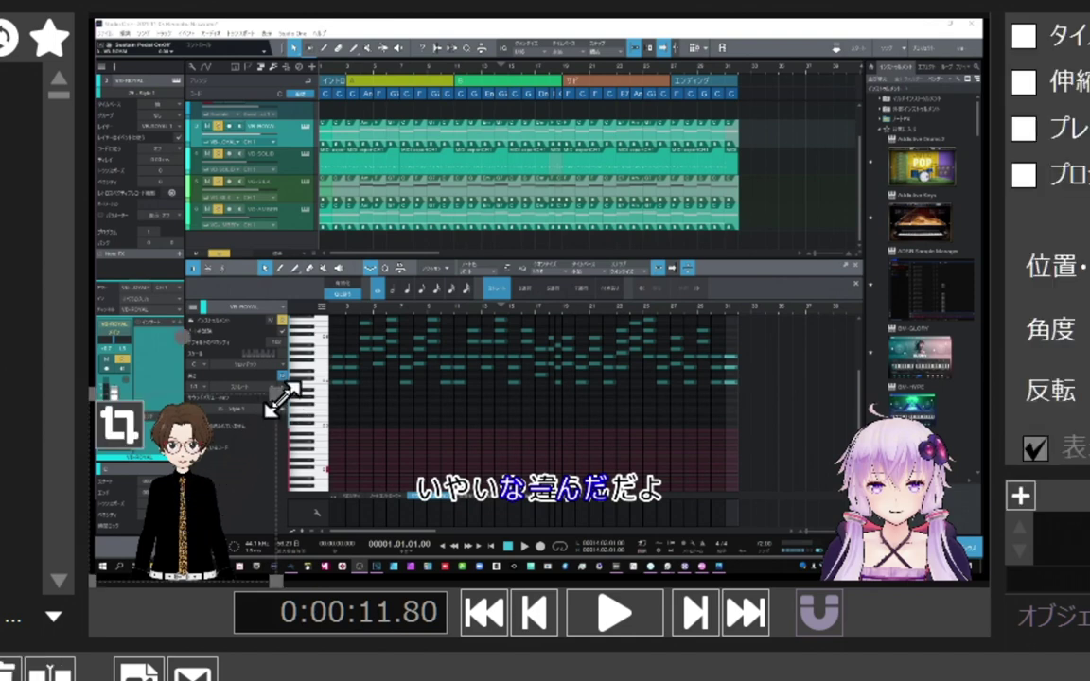
left_click_drag(280, 395, 366, 207)
left_click_drag(248, 386, 197, 553)
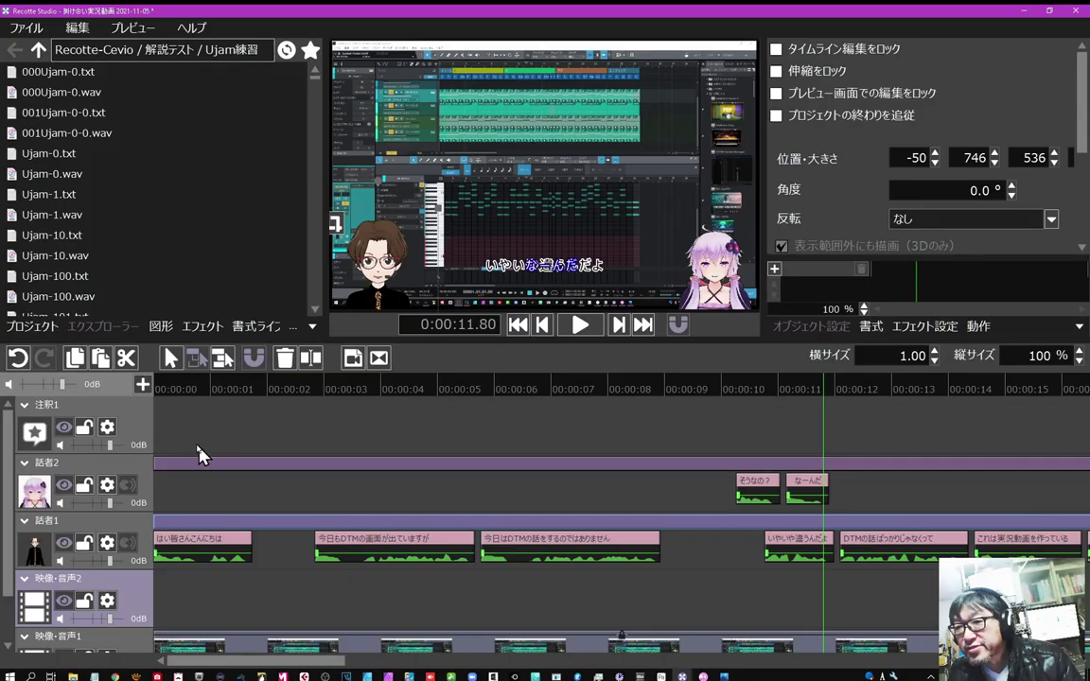
Mute the 映像・音声1 track and play the timeline from the start to preview the two-speaker dialogue.
scroll(161, 409, "down", 1)
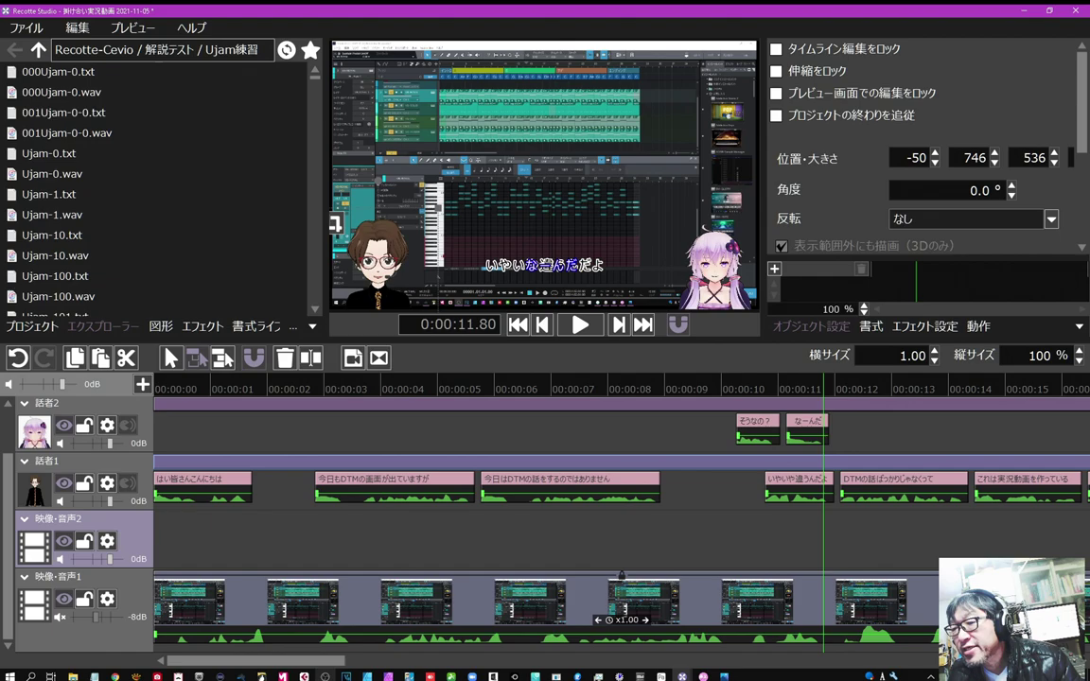
left_click(519, 324)
left_click(580, 324)
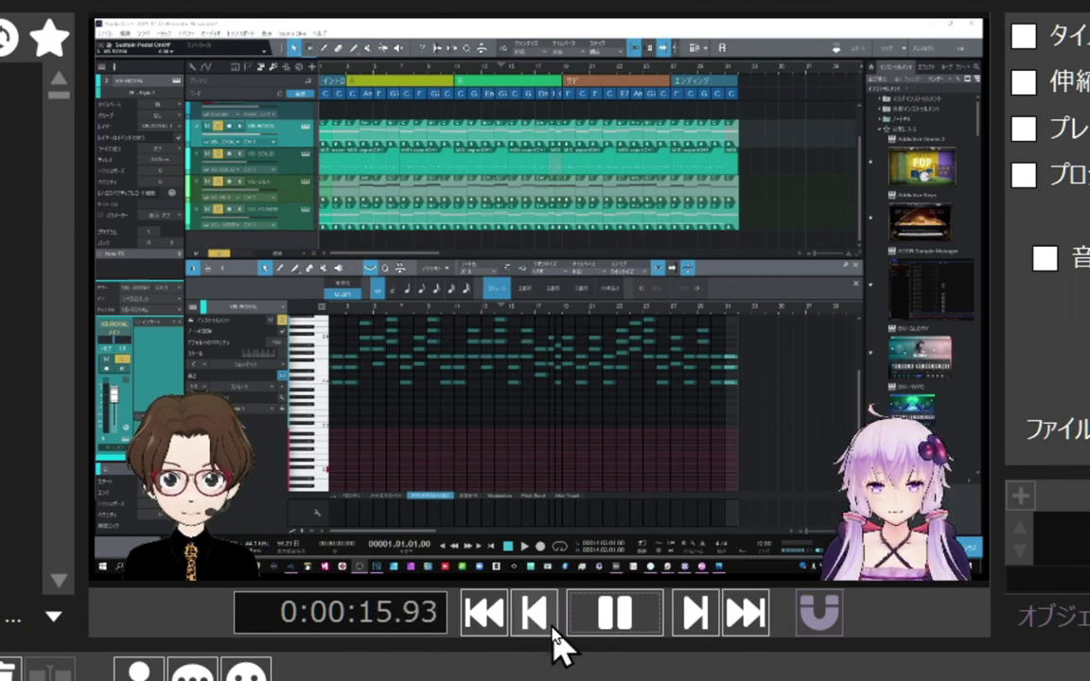
left_click(615, 615)
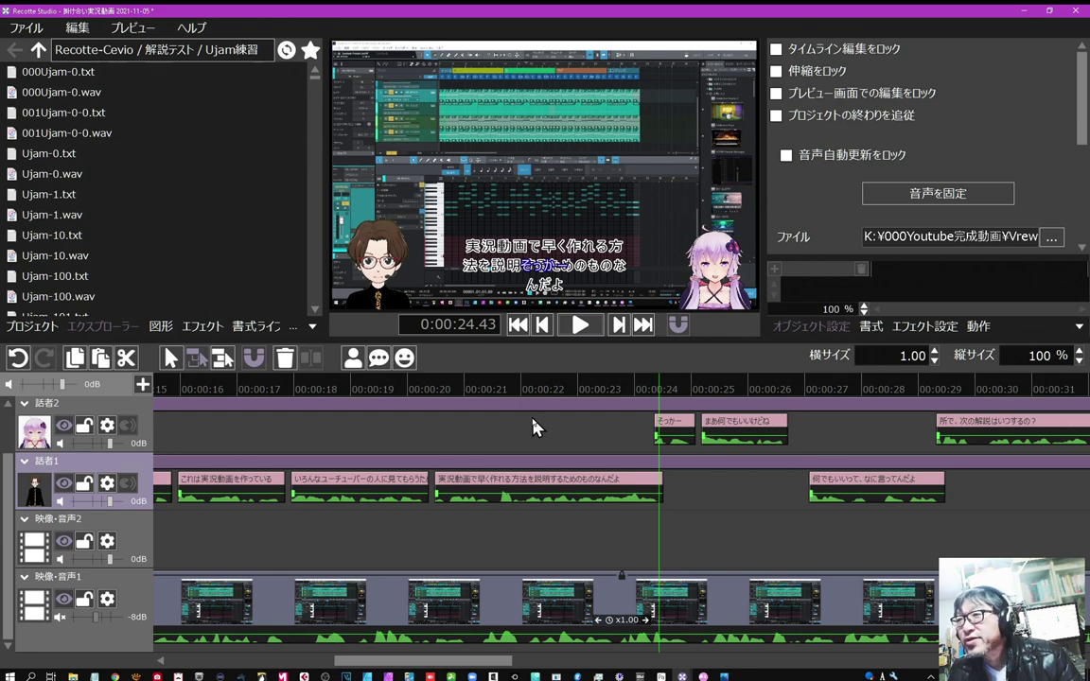